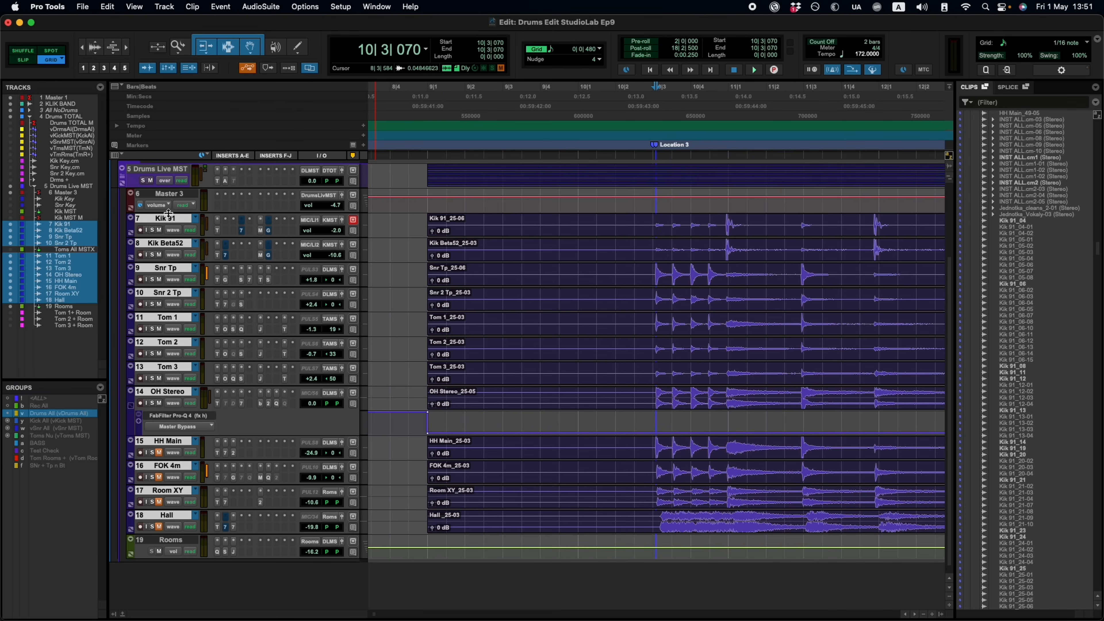
# Step: Group the tracks from Kik 91 through Hall as Drum Edit Manual and turn off the Drums All group
pyautogui.click(172, 221)
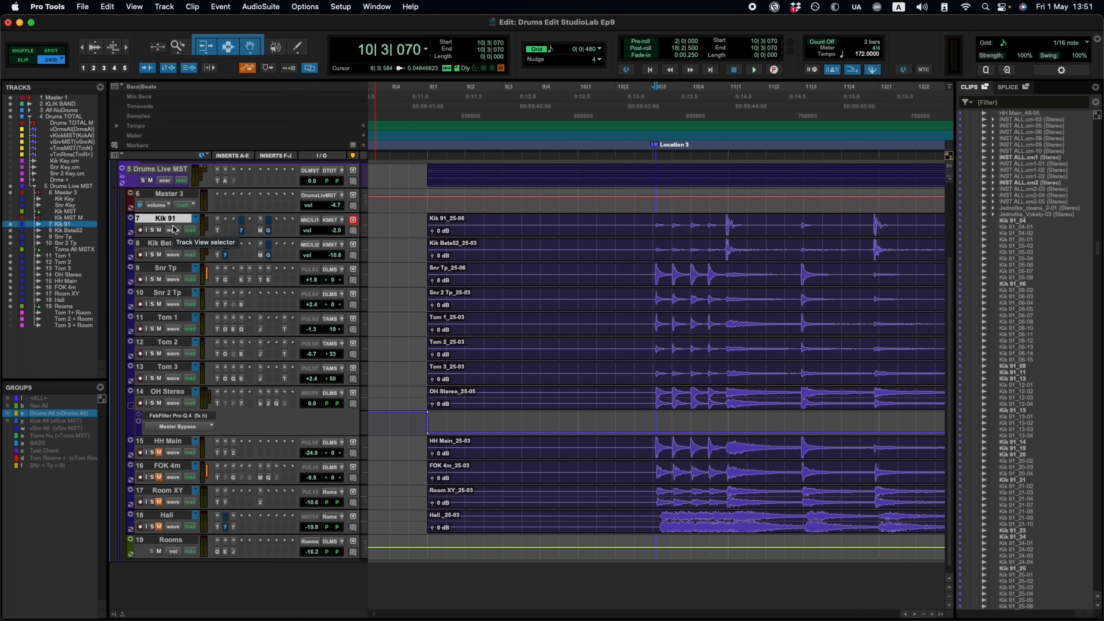
pyautogui.click(165, 392)
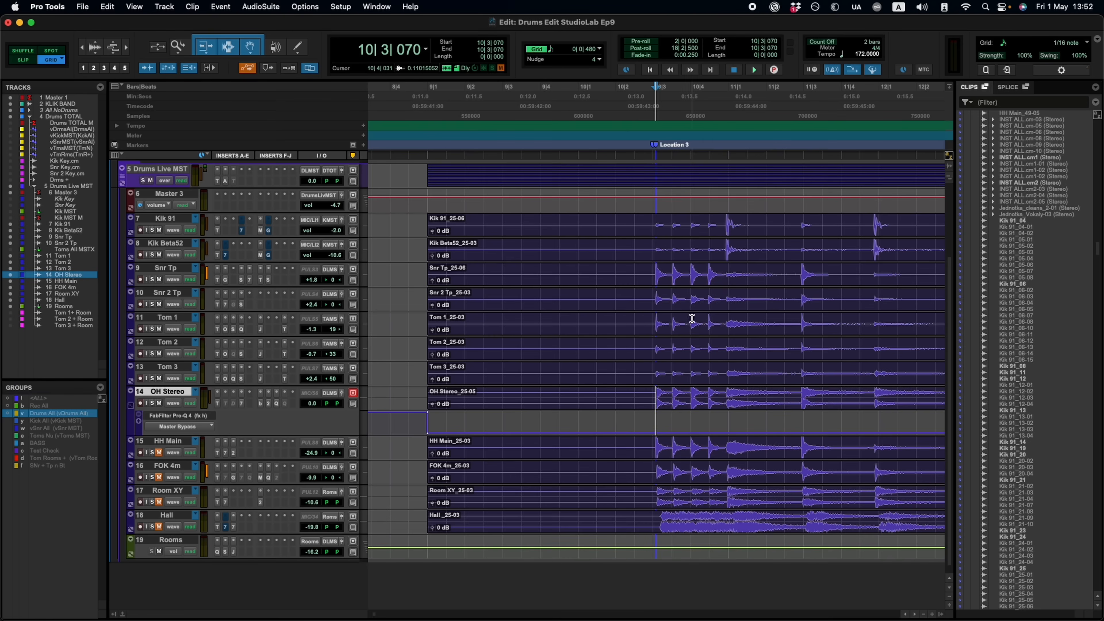
pyautogui.click(167, 516)
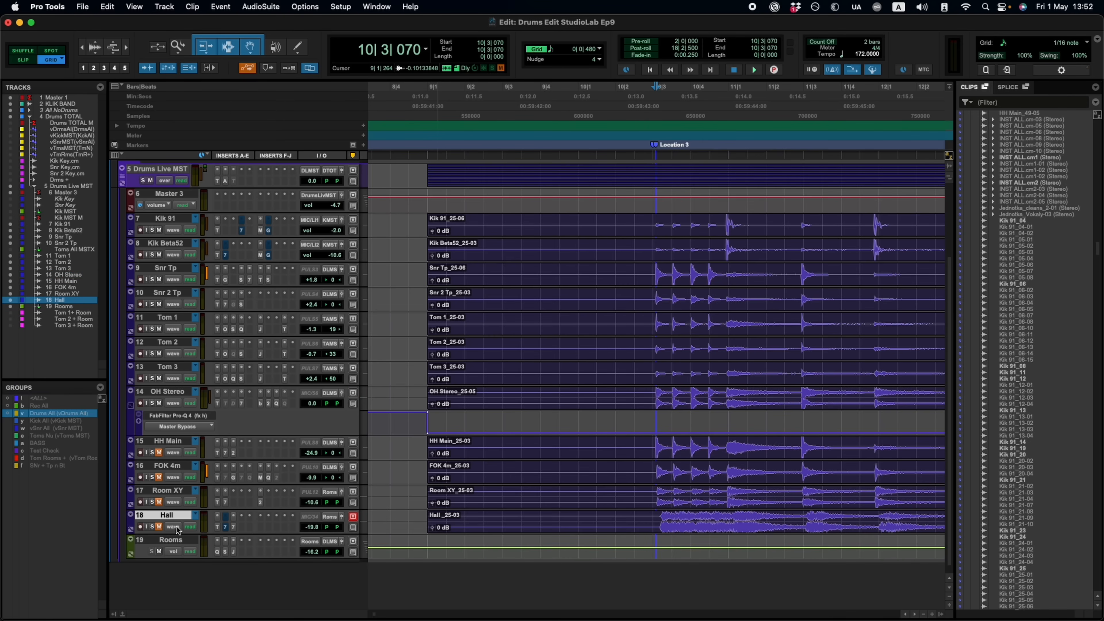
pyautogui.keyDown('shift'); pyautogui.click(150, 219); pyautogui.keyUp('shift')
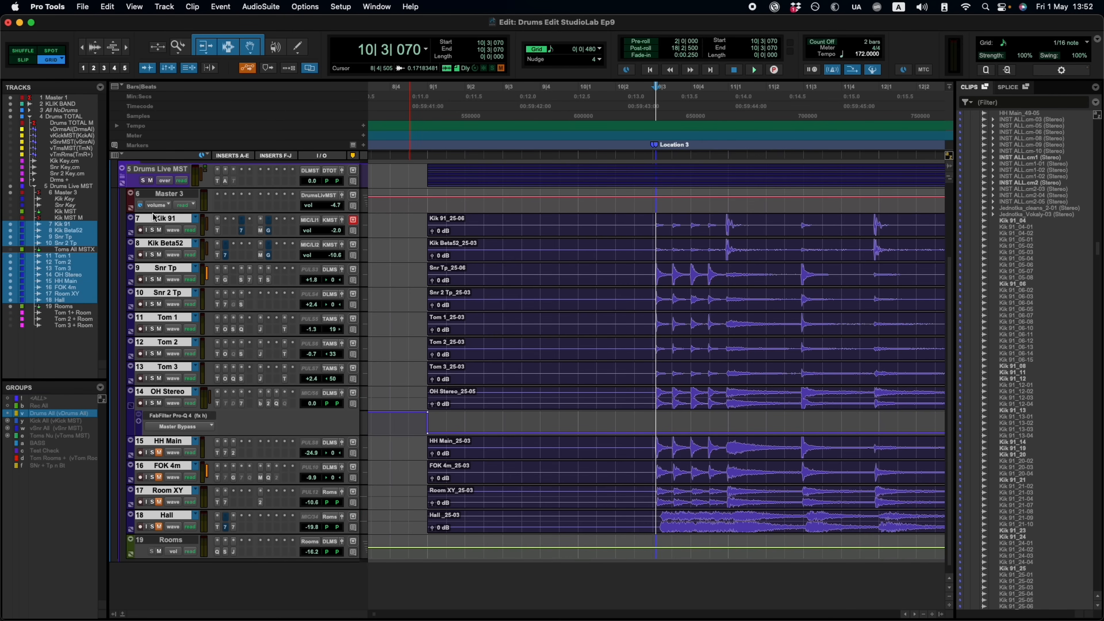
pyautogui.press('super+g')
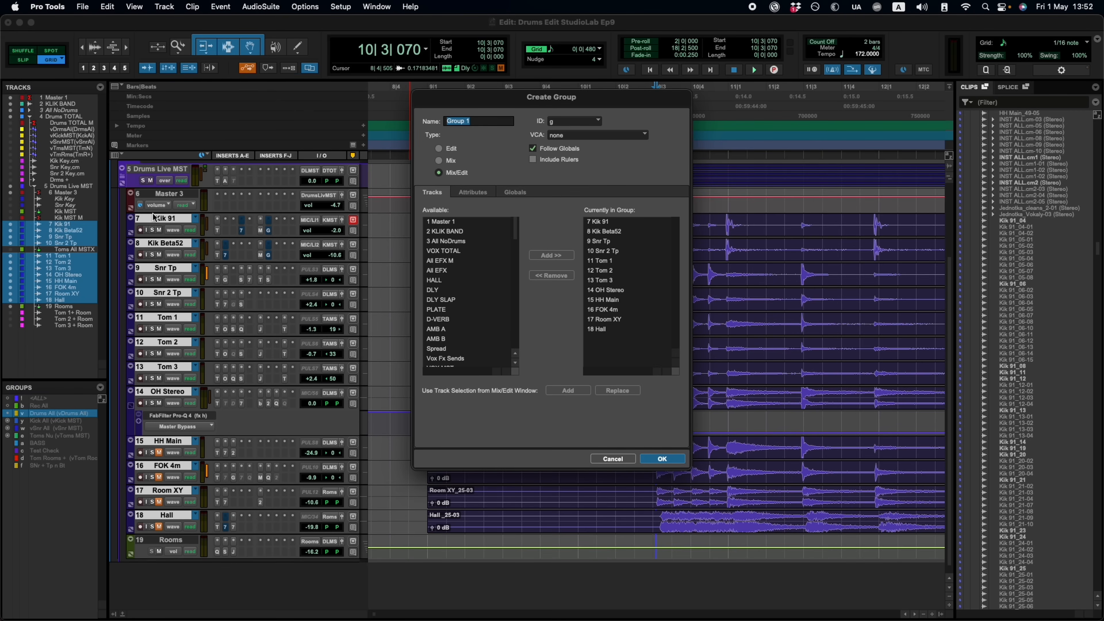
pyautogui.write('Drum Edit Manual')
pyautogui.press('Return')
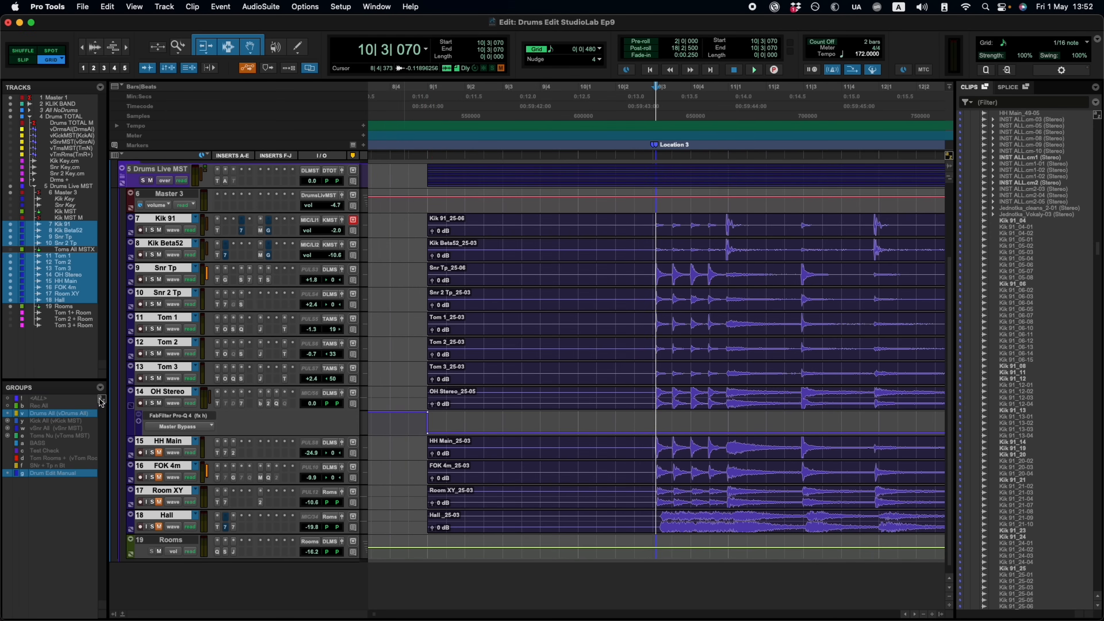
pyautogui.click(82, 413)
# Step: Place the edit cursor at the Location 3 marker by the first drum hit
pyautogui.scroll(-1, 663, 256)
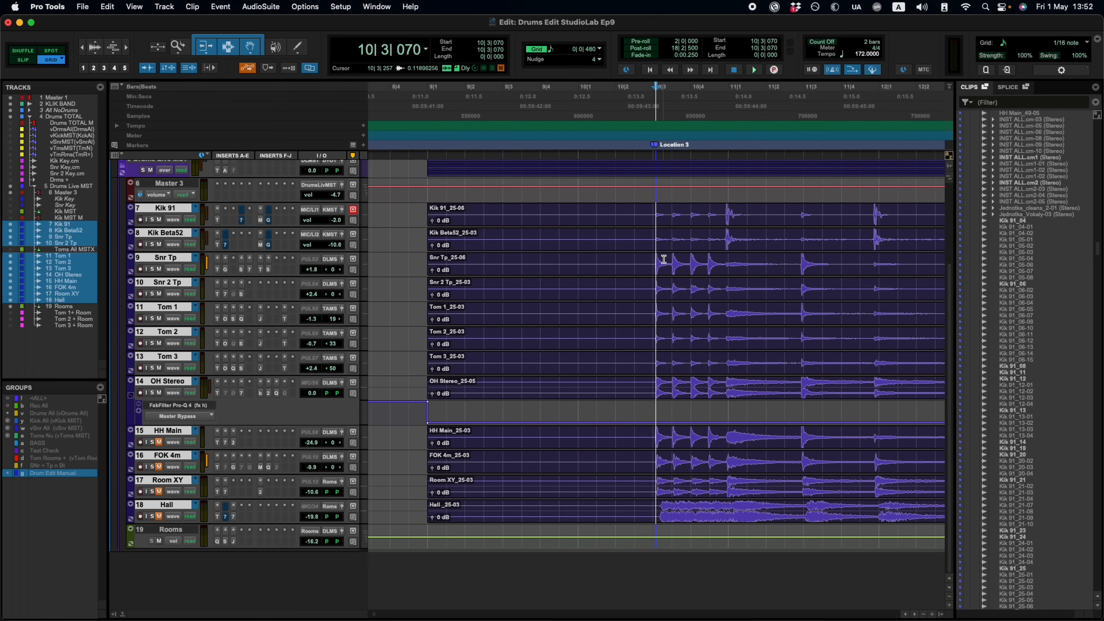
pyautogui.scroll(4, 162, 462)
pyautogui.scroll(-4, 162, 463)
pyautogui.click(668, 209)
pyautogui.press('t')
pyautogui.press('t')
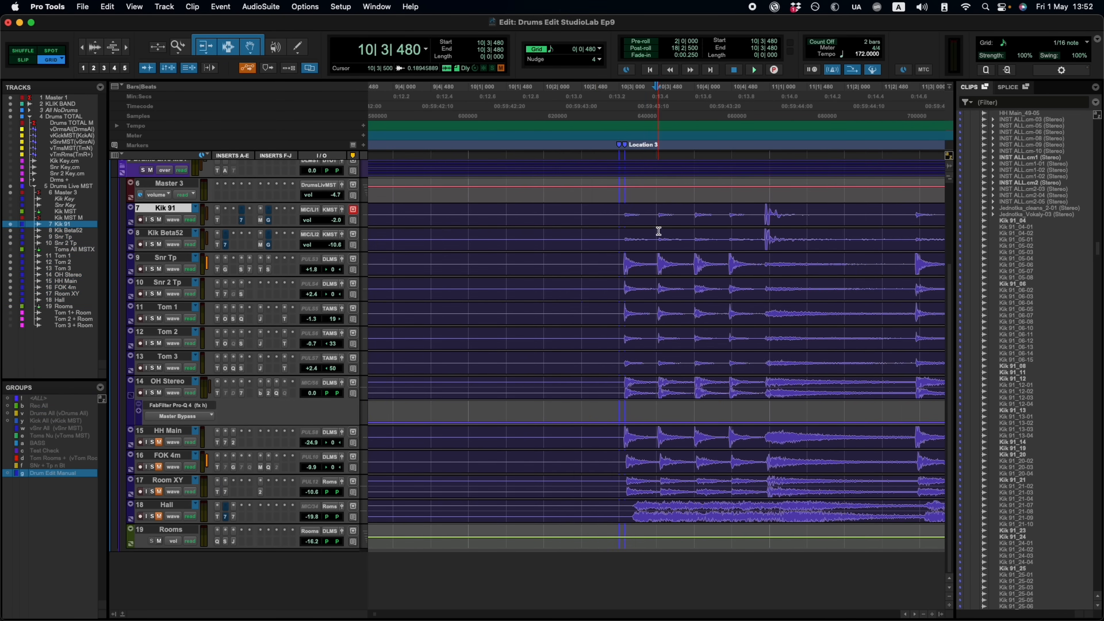
pyautogui.click(568, 261)
pyautogui.press('r')
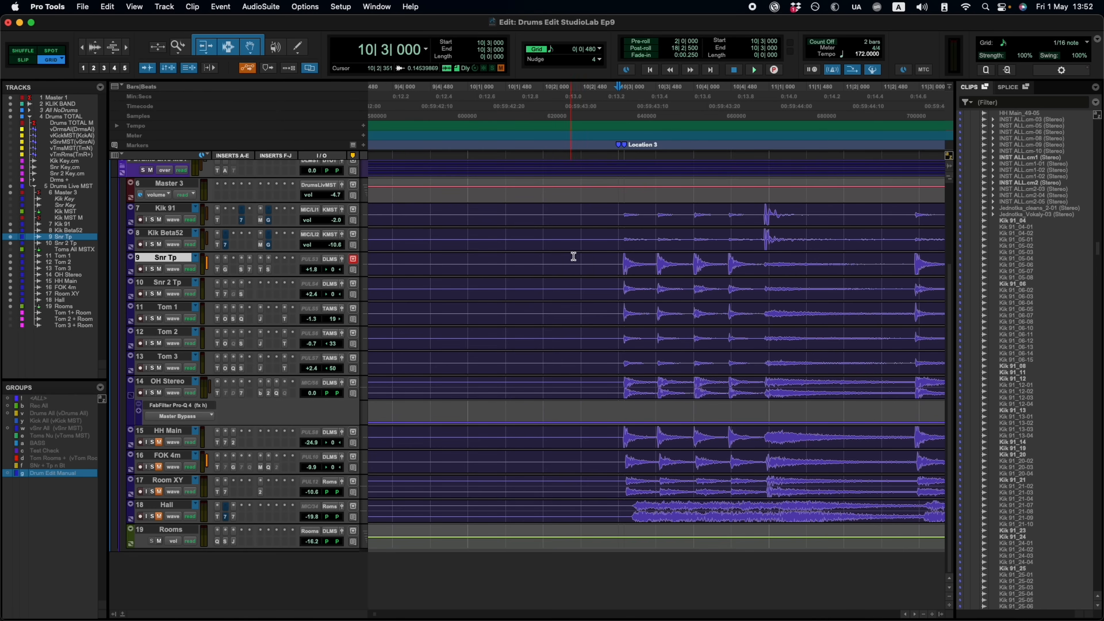
pyautogui.click(628, 149)
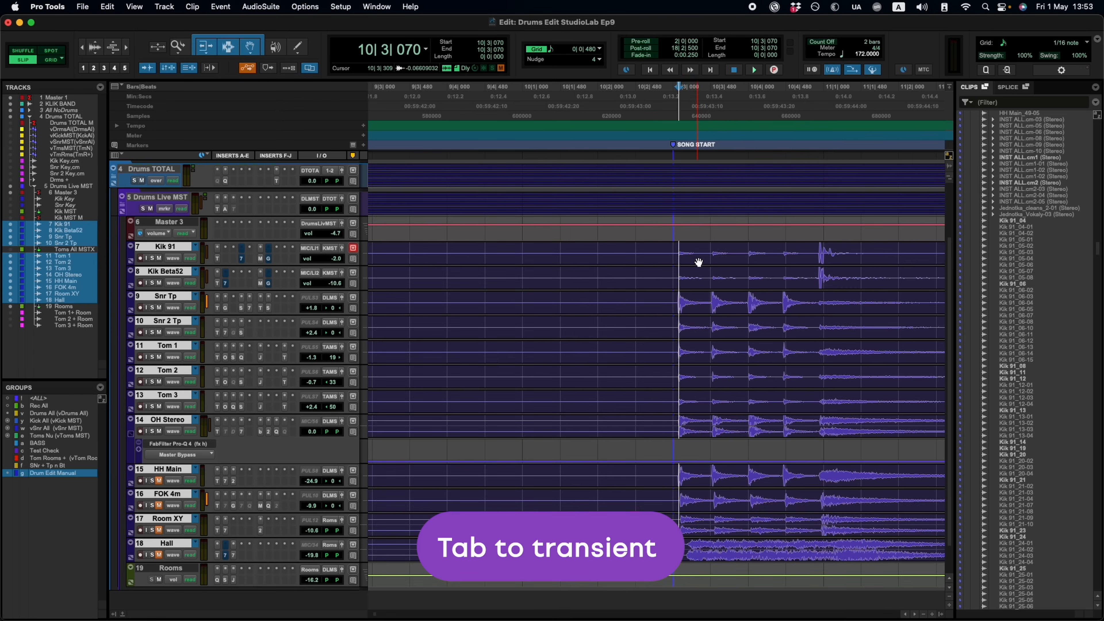
# Step: Examine the attack of the first drum hit across the grouped tracks down to sample level to find where it starts
pyautogui.press('t')
pyautogui.press('t')
pyautogui.press('t')
pyautogui.press('t')
pyautogui.press('t')
pyautogui.press('t')
pyautogui.press('t')
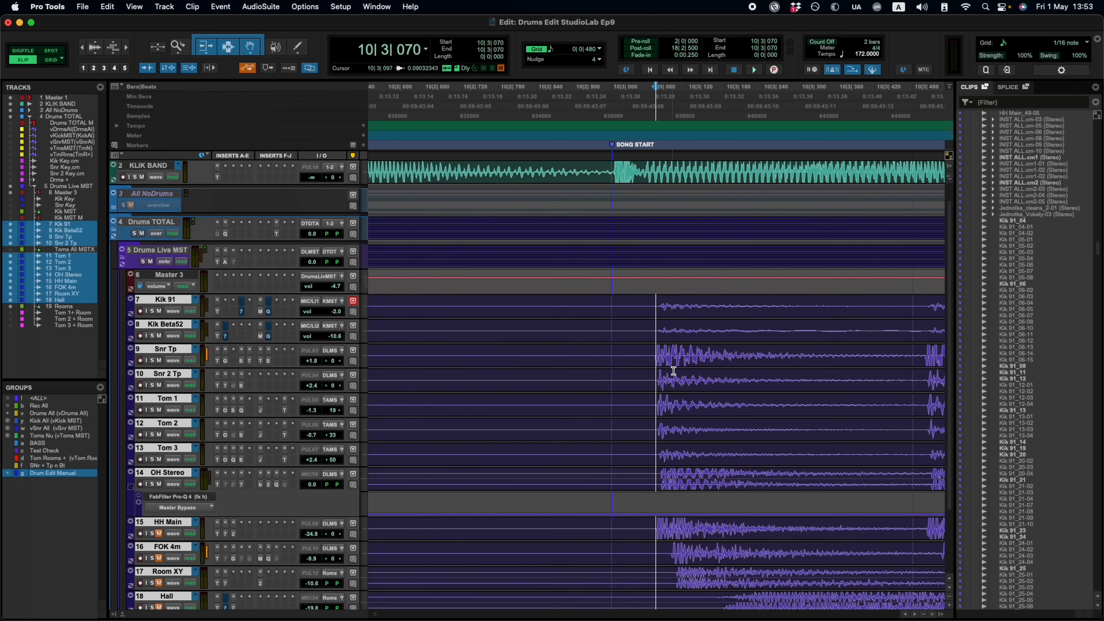
pyautogui.click(660, 304)
pyautogui.press('t')
pyautogui.press('t')
pyautogui.press('t')
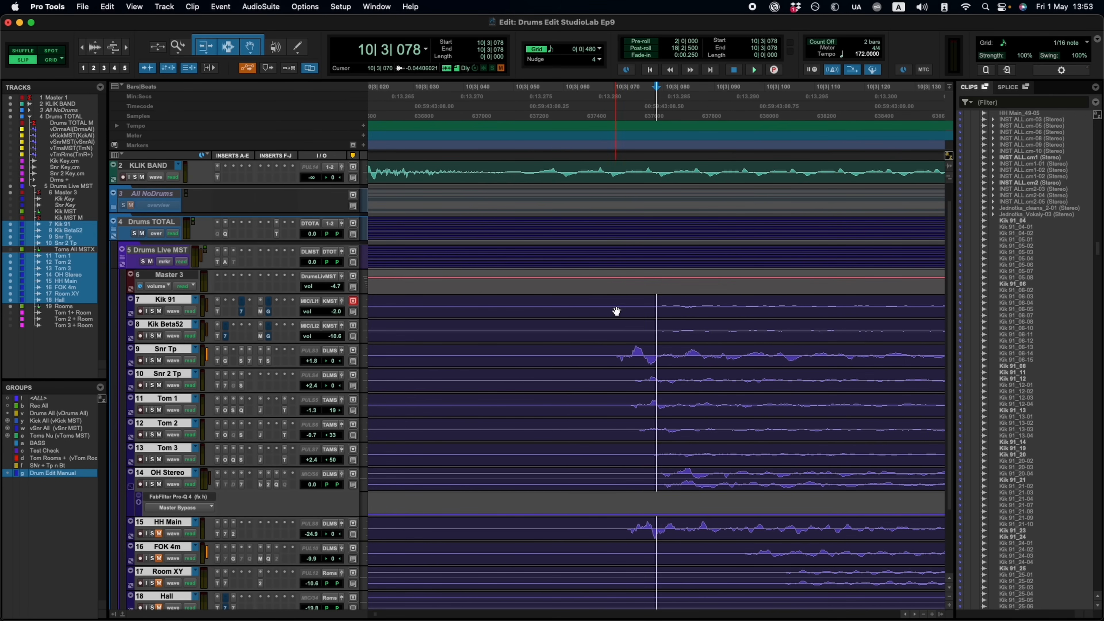
pyautogui.click(482, 304)
pyautogui.press('Tab')
pyautogui.press('t')
pyautogui.press('t')
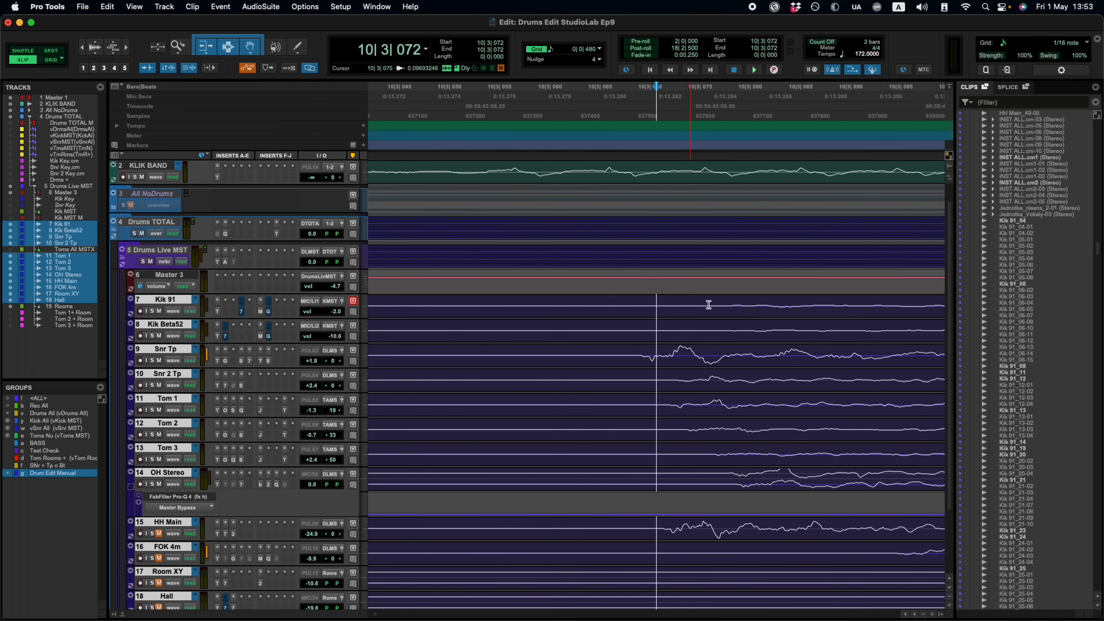
pyautogui.click(624, 324)
pyautogui.press('t')
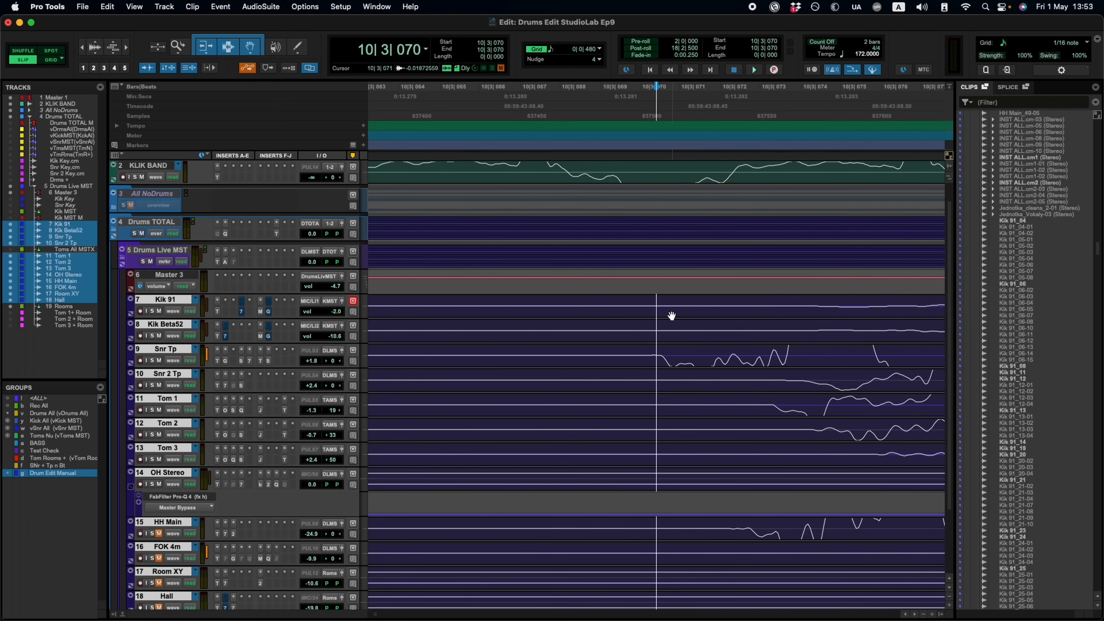
# Step: Enlarge the drum tracks, place the cursor at the first Snr Tp transient at 10|3|071, and lower the waveform zoom
pyautogui.moveTo(172, 368); pyautogui.dragTo(181, 464)
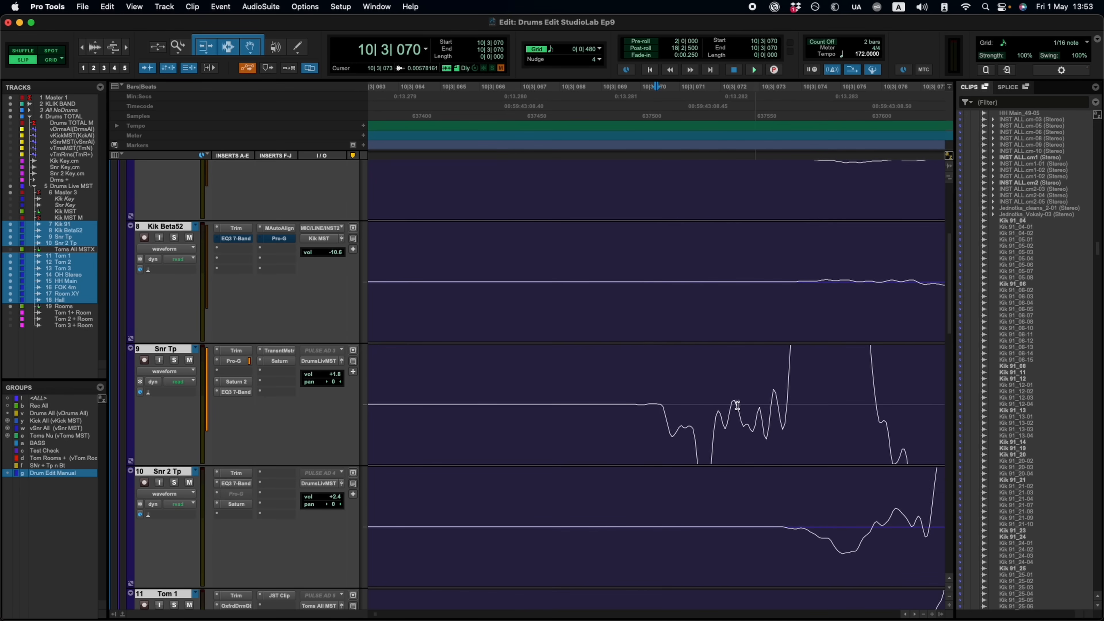
pyautogui.click(661, 384)
pyautogui.press('alt+super+bracketleft')
pyautogui.press('alt+super+bracketleft')
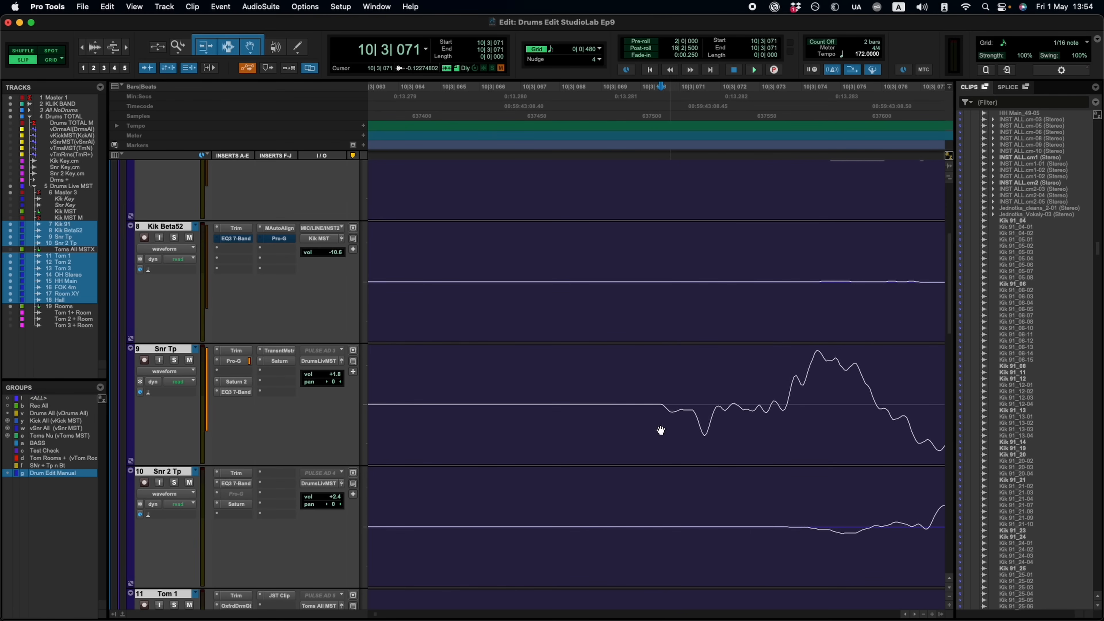
# Step: Separate the grouped drum clips at the first snare hit, at 10|3|071
pyautogui.press('super+bracketleft')
pyautogui.press('super+bracketleft')
pyautogui.press('super+bracketleft')
pyautogui.press('super+bracketleft')
pyautogui.press('super+bracketleft')
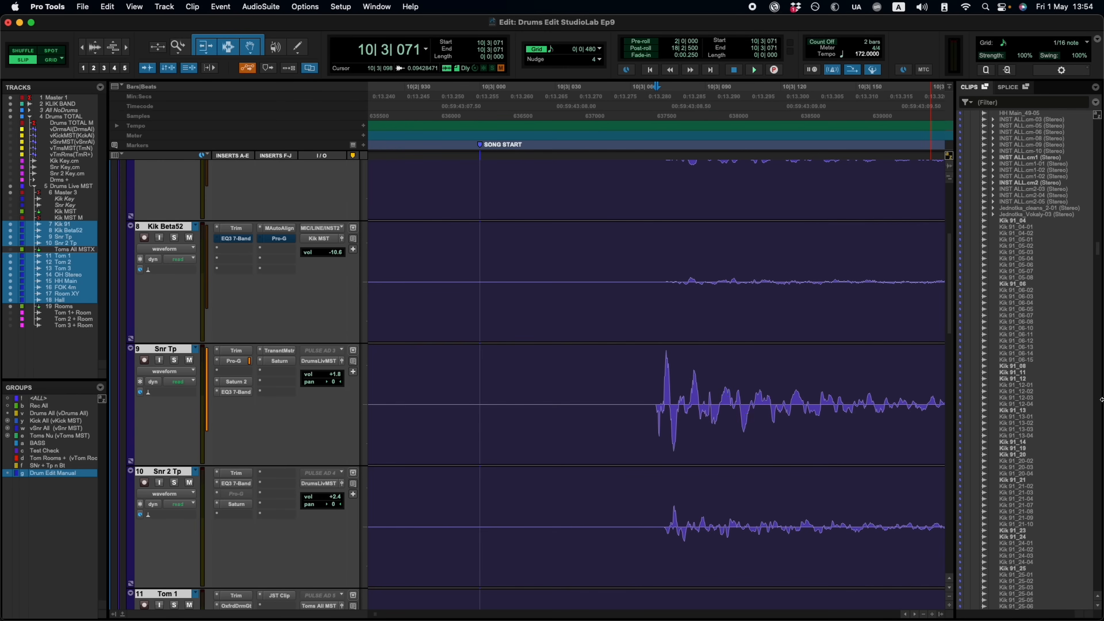
pyautogui.press('super+bracketleft')
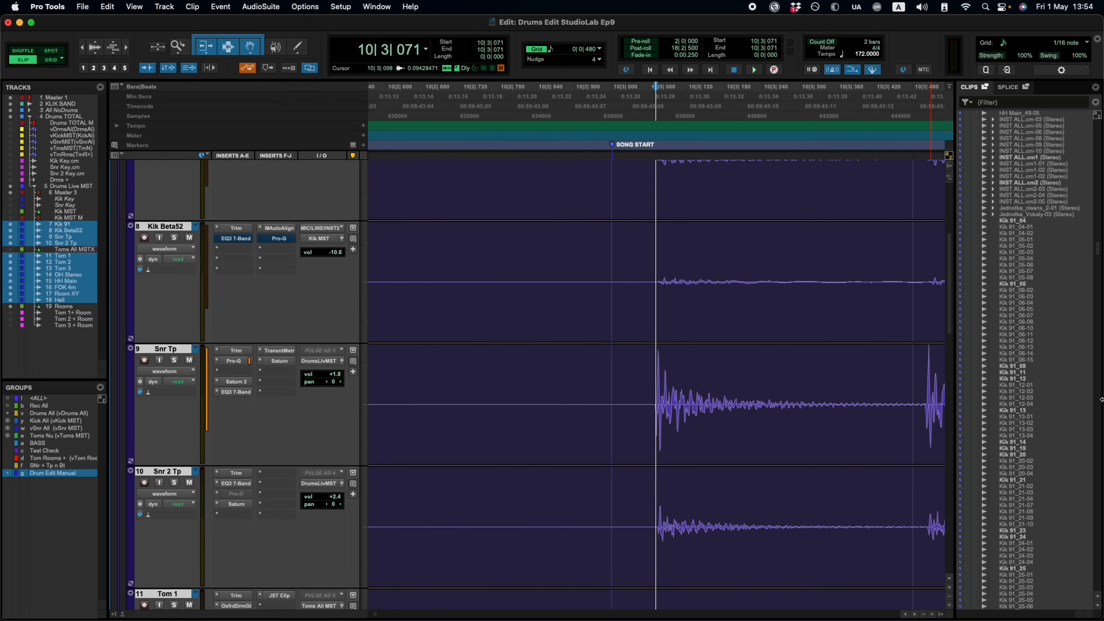
pyautogui.press('super+bracketleft')
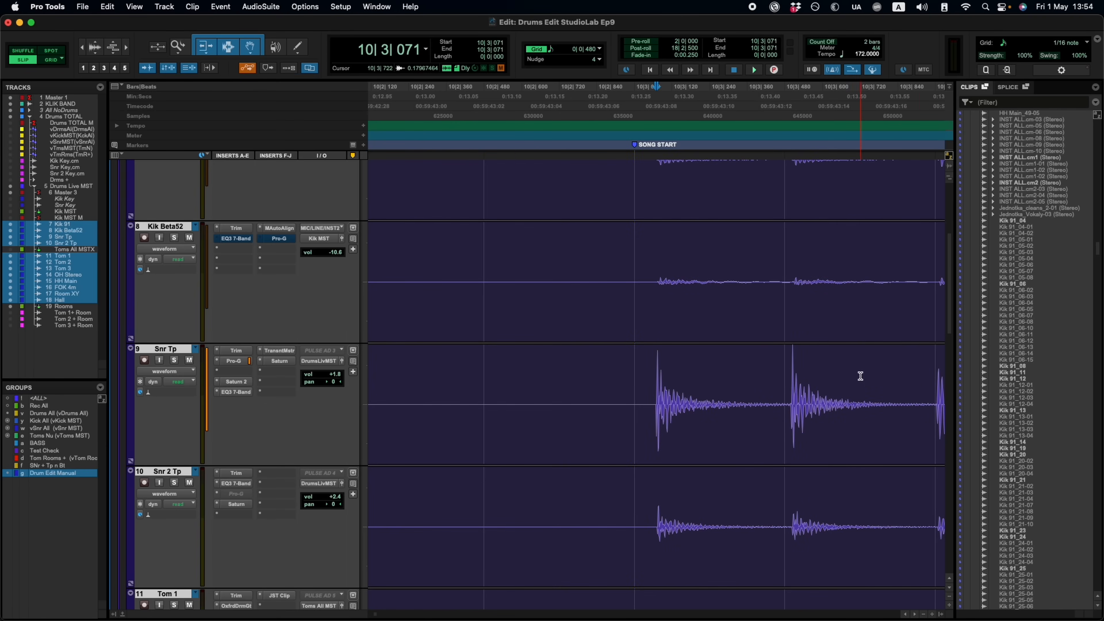
pyautogui.press('super+e')
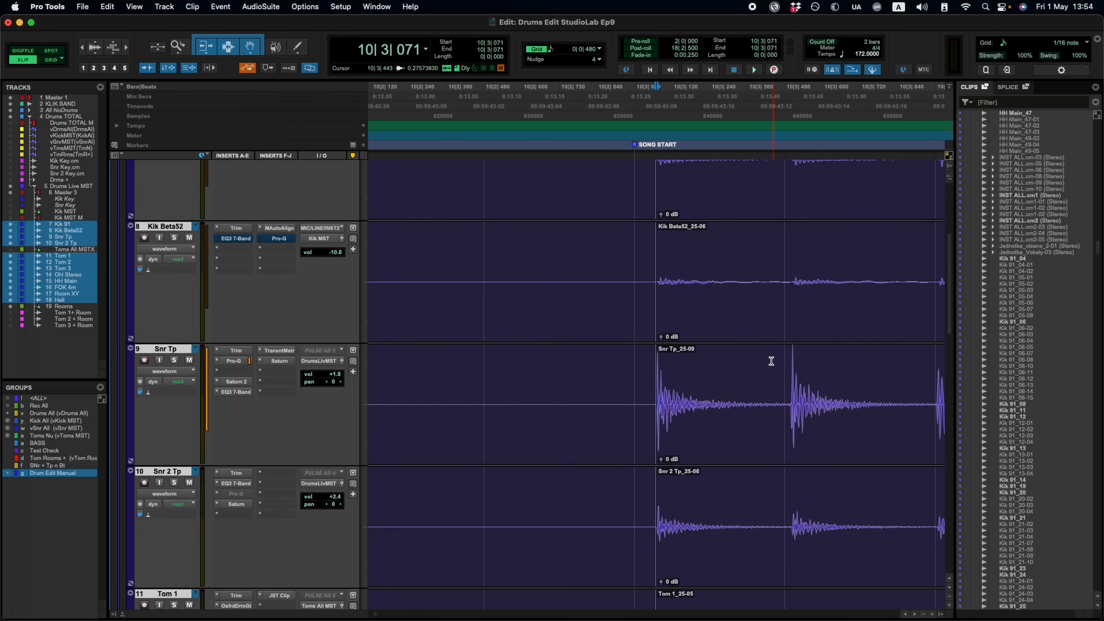
# Step: Separate the grouped drum clips at the second snare hit, at 10|3|501
pyautogui.press('r')
pyautogui.press('t')
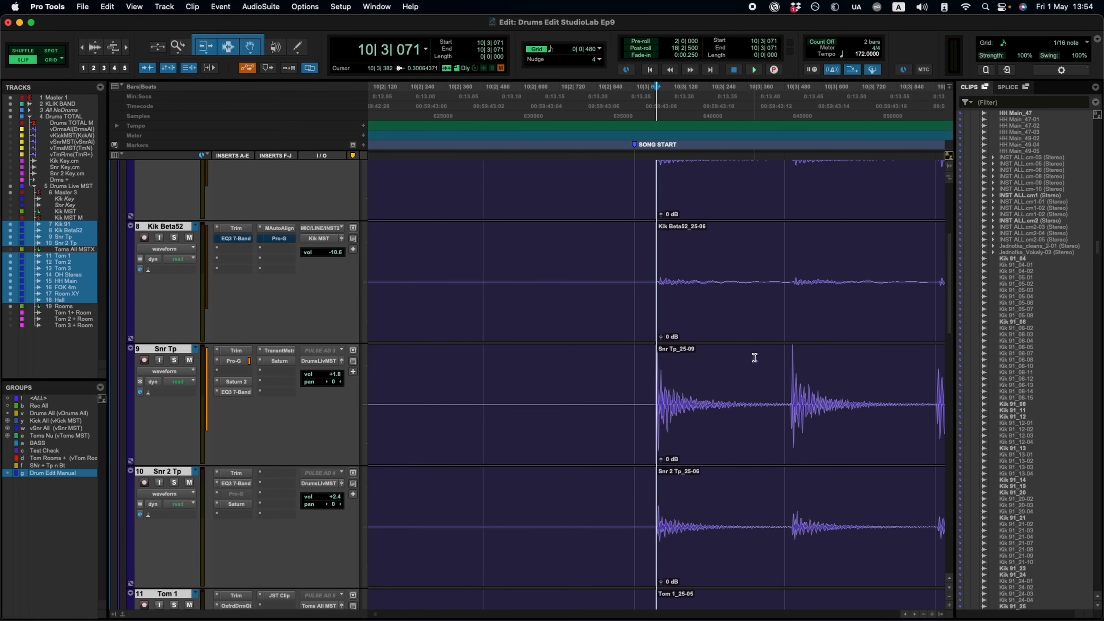
pyautogui.click(735, 381)
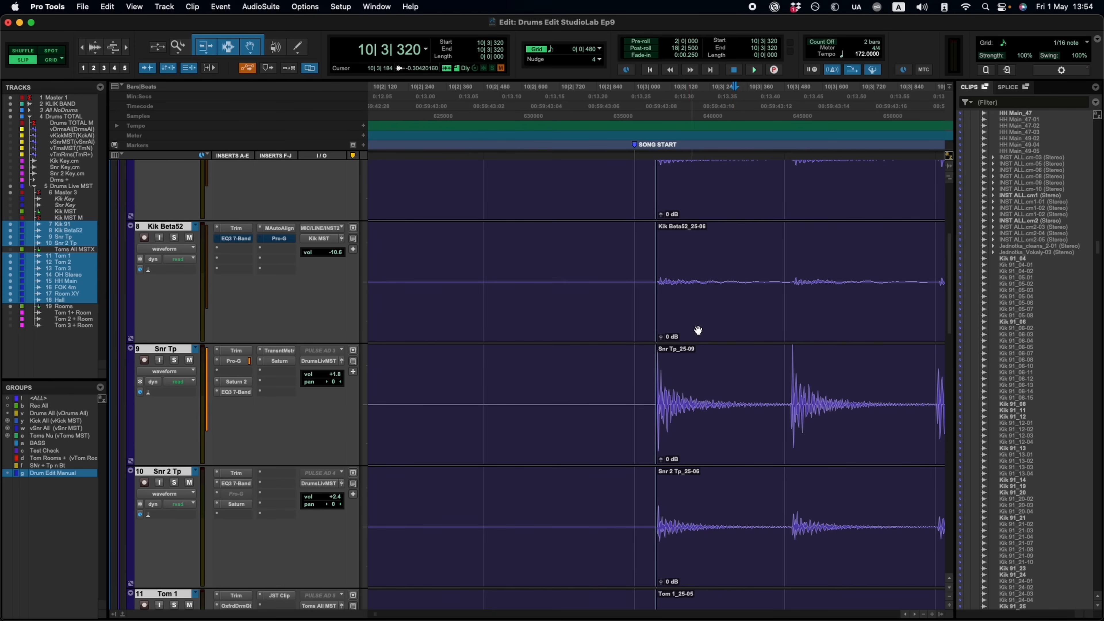
pyautogui.scroll(-4, 695, 339)
pyautogui.scroll(4, 695, 340)
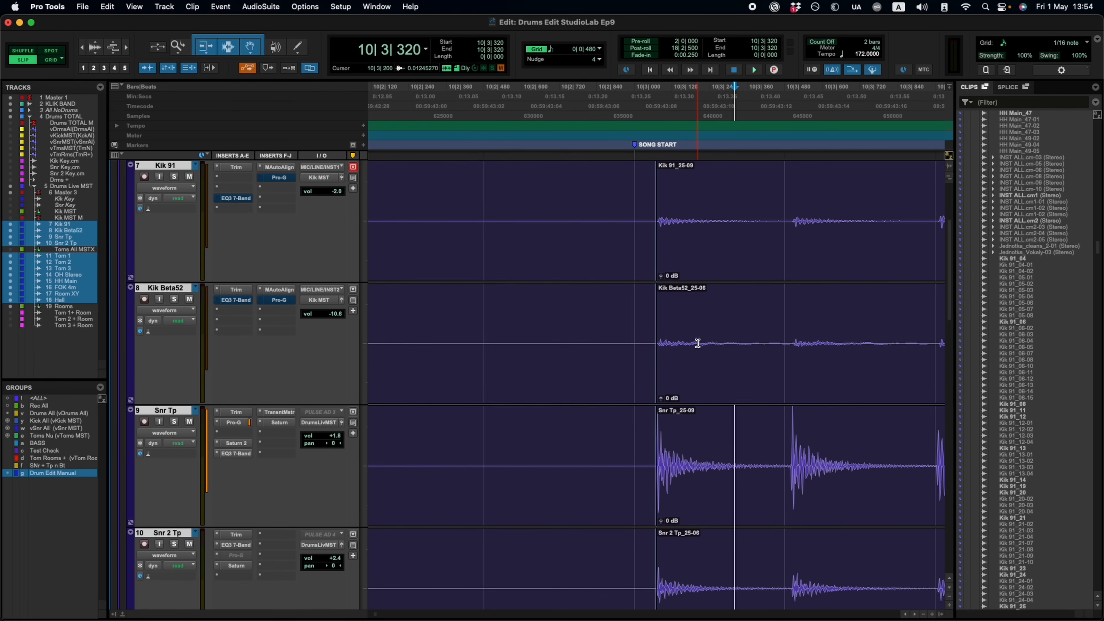
pyautogui.press('space')
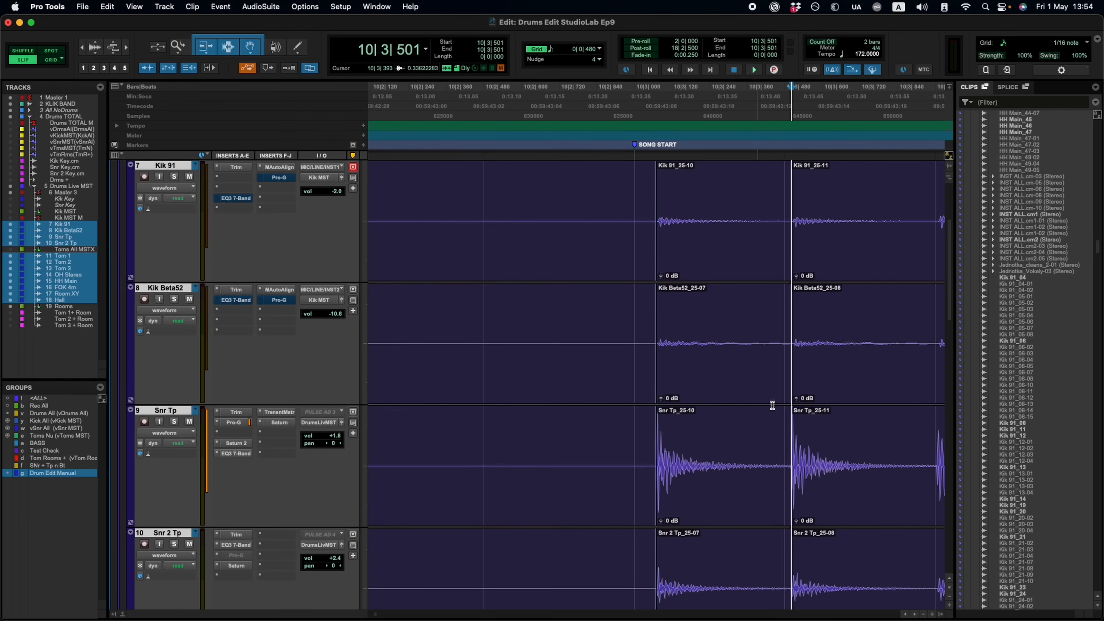
# Step: Check the cut on the second snare hit and separate the grouped clips at the third hit, at 10|4|006
pyautogui.press('super+bracketright')
pyautogui.press('super+bracketright')
pyautogui.press('super+bracketright')
pyautogui.press('super+bracketright')
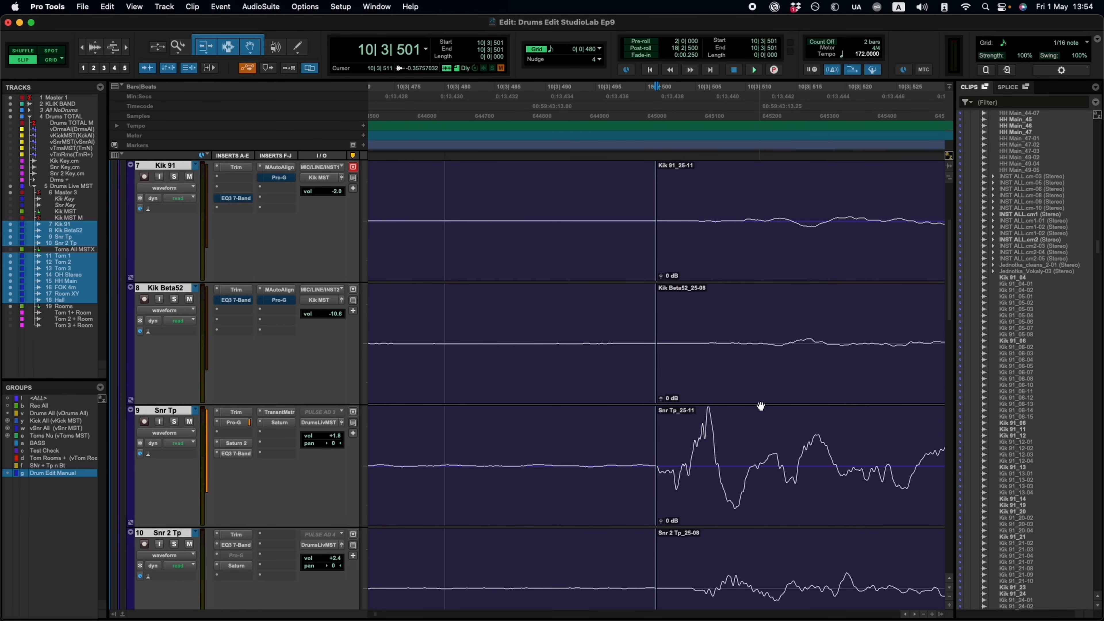
pyautogui.press('r')
pyautogui.press('t')
pyautogui.press('t')
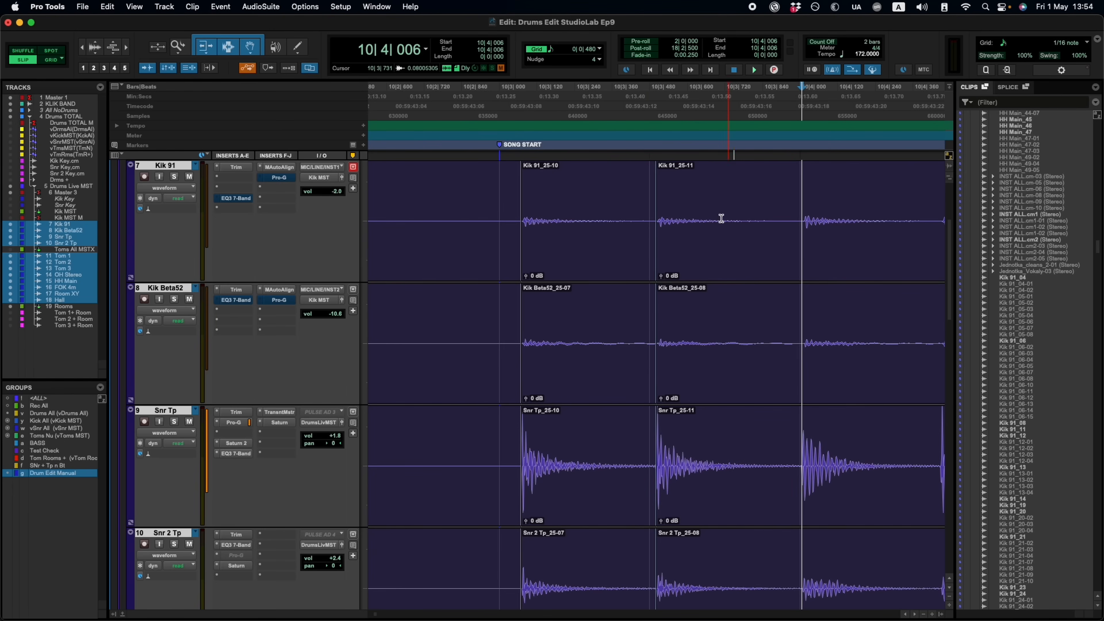
pyautogui.hscroll(5, 737, 277)
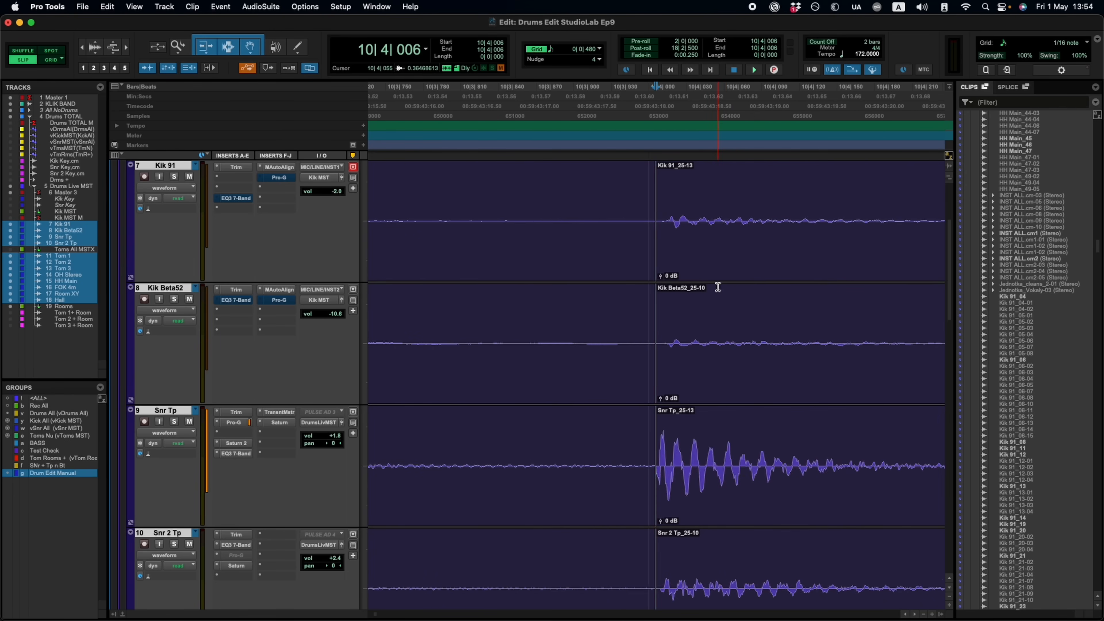
# Step: Separate the grouped drum clips at the fourth snare hit, at 10|4|450, and at the following kick hit, at 10|4|907
pyautogui.press('Tab')
pyautogui.press('b')
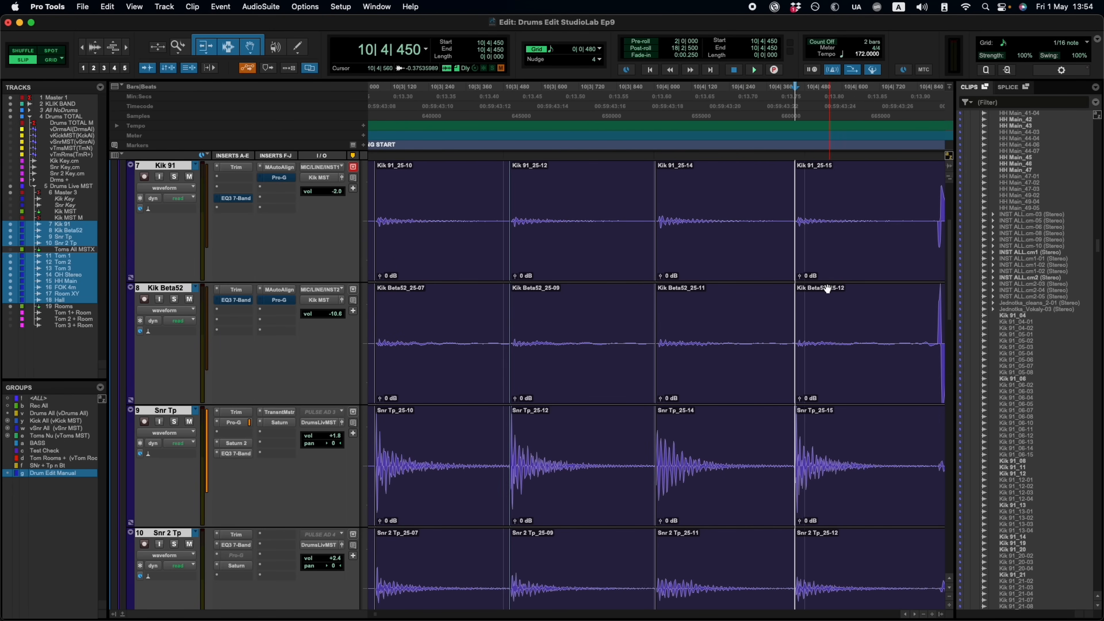
pyautogui.press('r')
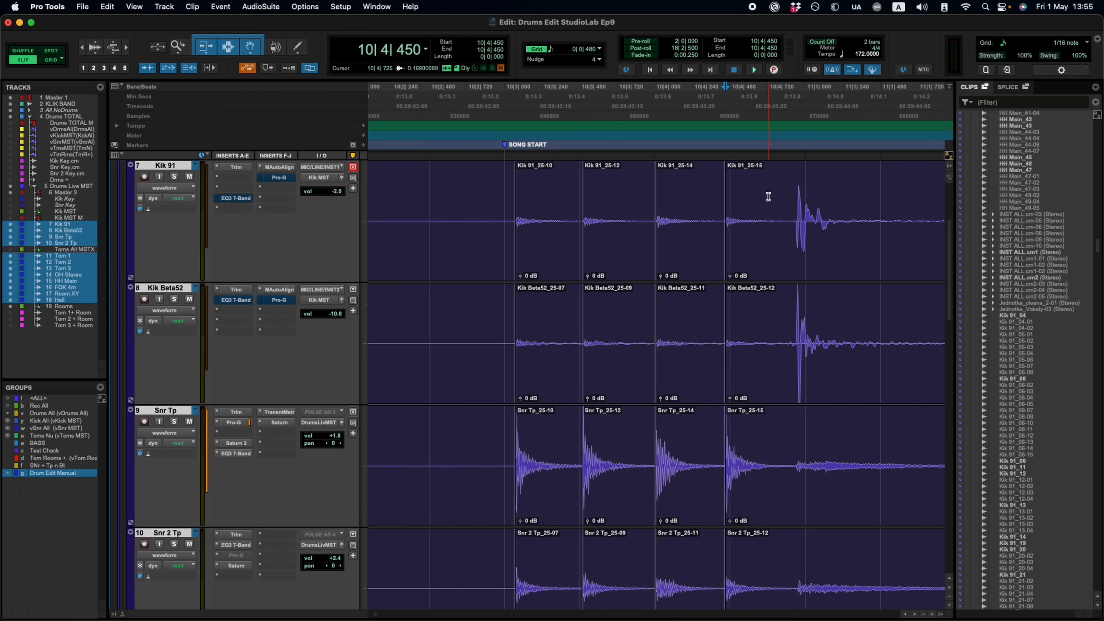
pyautogui.press('Tab')
pyautogui.press('t')
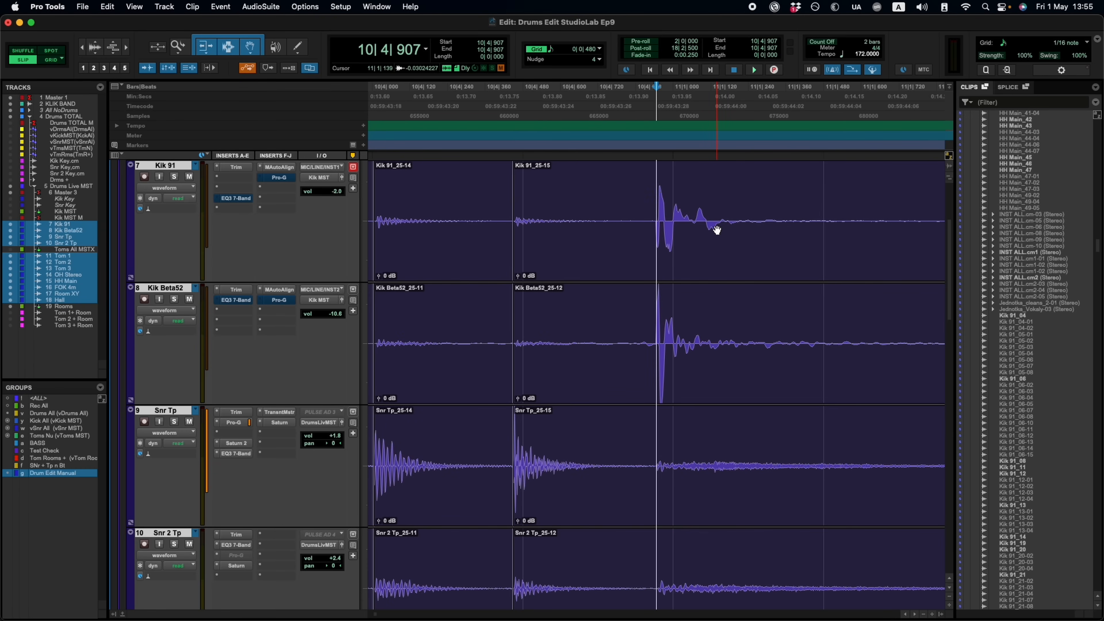
pyautogui.press('b')
# Step: Move the Kik Beta52 track above Kik 91 and compare the two kick attacks at the 10|4|907 cut
pyautogui.press('t')
pyautogui.press('t')
pyautogui.press('t')
pyautogui.press('t')
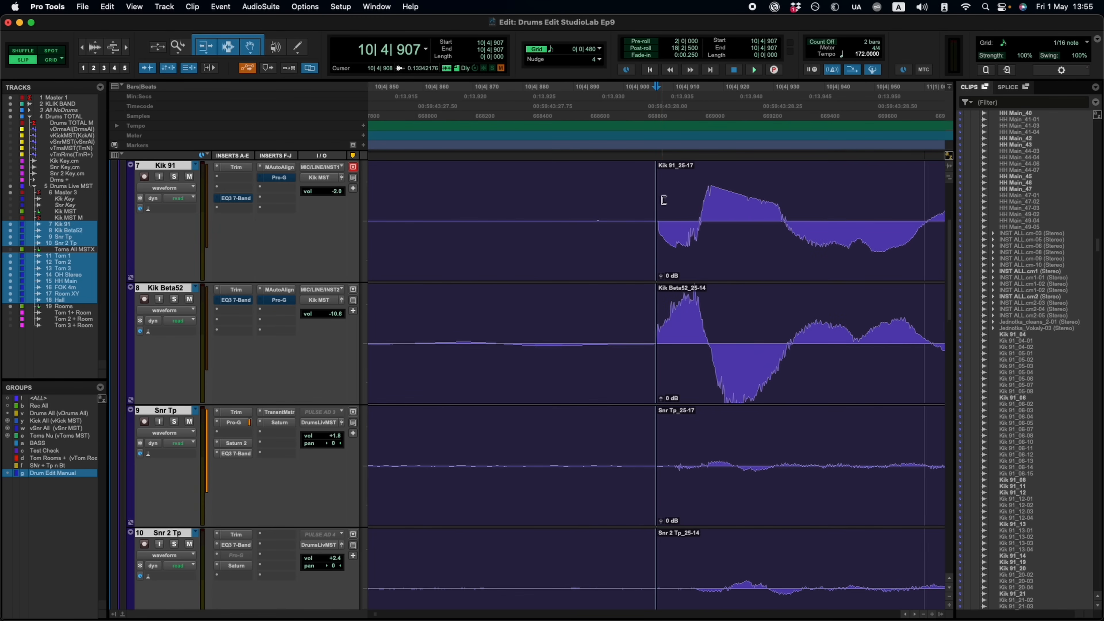
pyautogui.moveTo(161, 292); pyautogui.dragTo(169, 223)
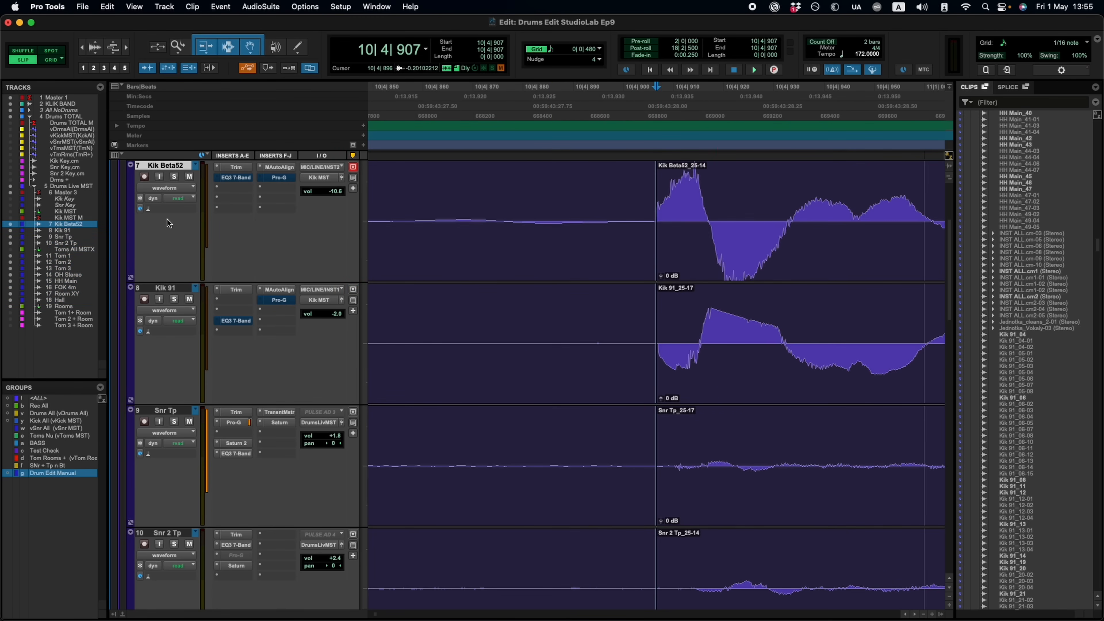
pyautogui.scroll(2, 730, 361)
pyautogui.press('t')
pyautogui.press('t')
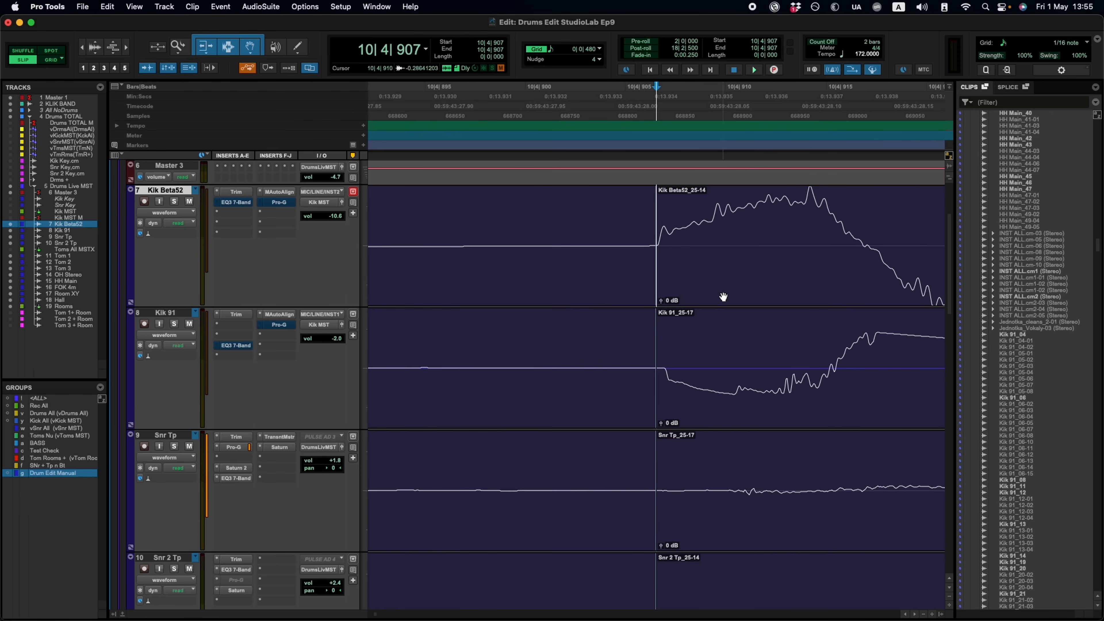
pyautogui.press('r')
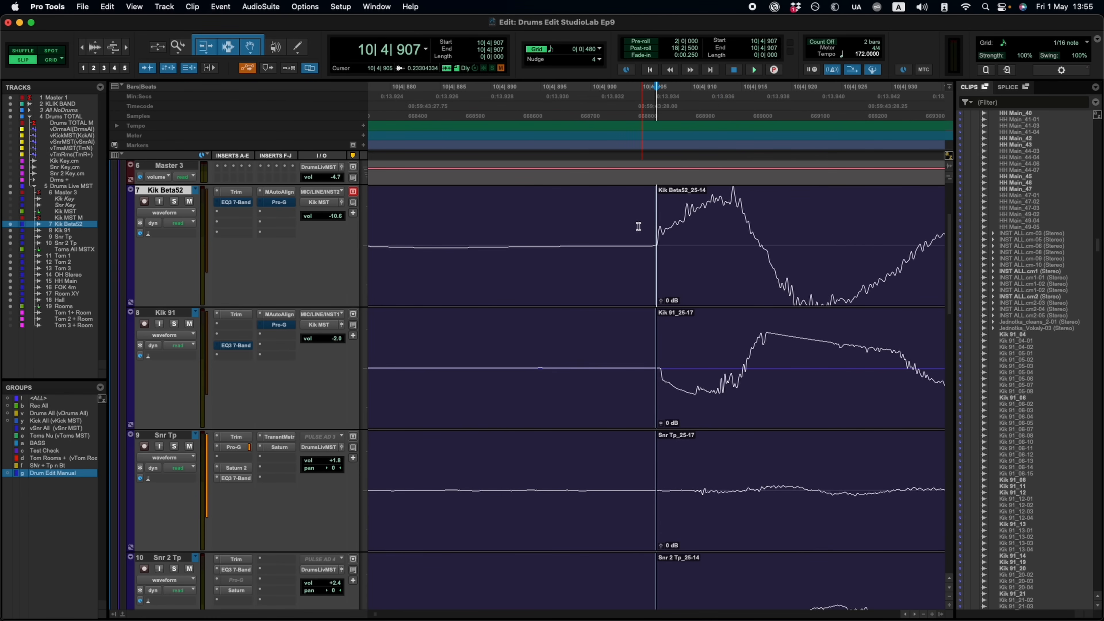
pyautogui.press('r')
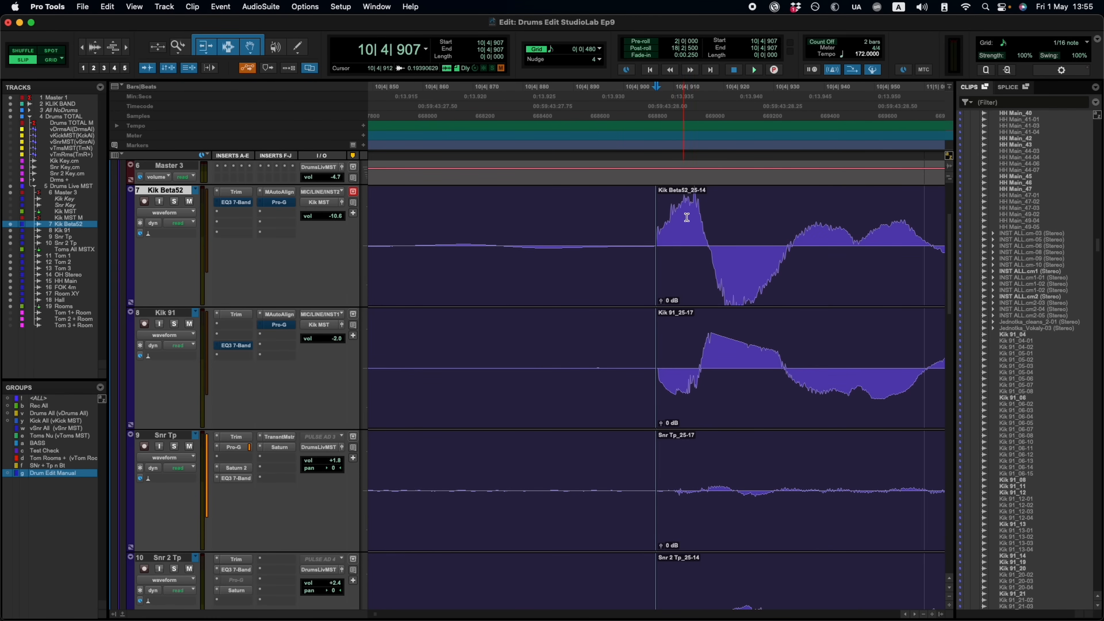
# Step: Examine the 10|4|907 cut up close against the start of the kick waveforms on Kik Beta52 and Kik 91
pyautogui.click(680, 209)
pyautogui.press('t')
pyautogui.press('t')
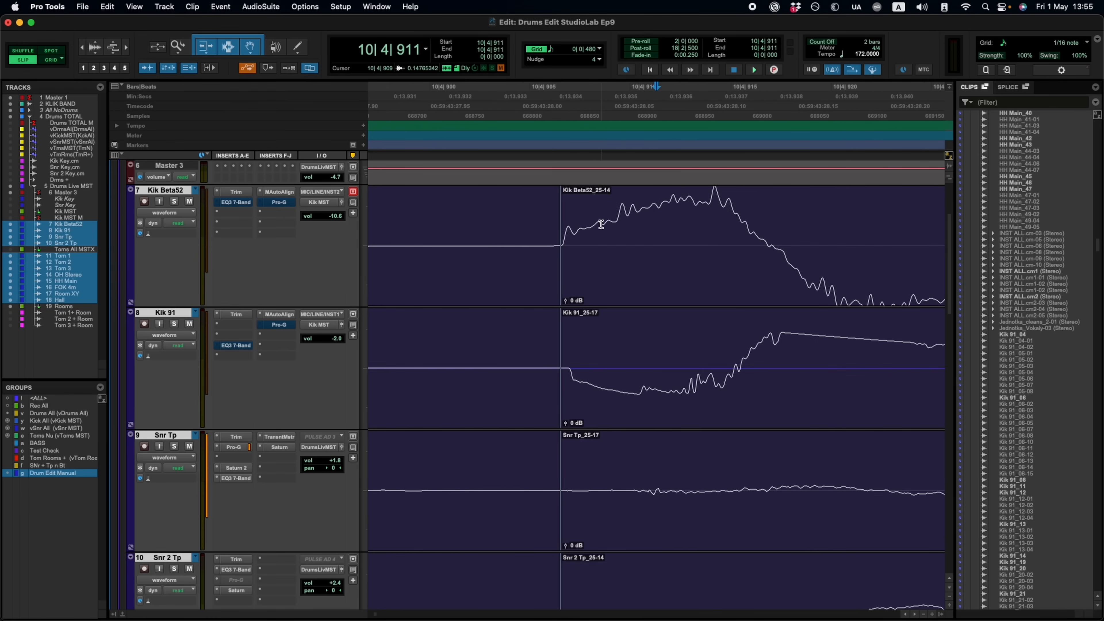
pyautogui.press('r')
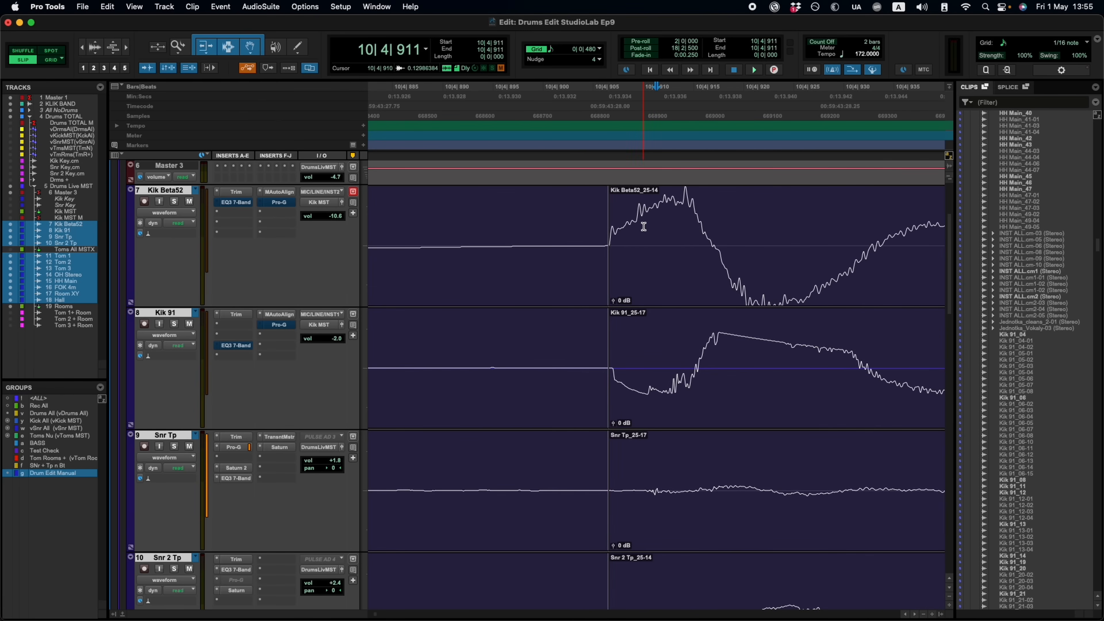
pyautogui.press('r')
pyautogui.press('r')
pyautogui.press('r')
pyautogui.press('r')
pyautogui.press('r')
pyautogui.press('r')
pyautogui.press('r')
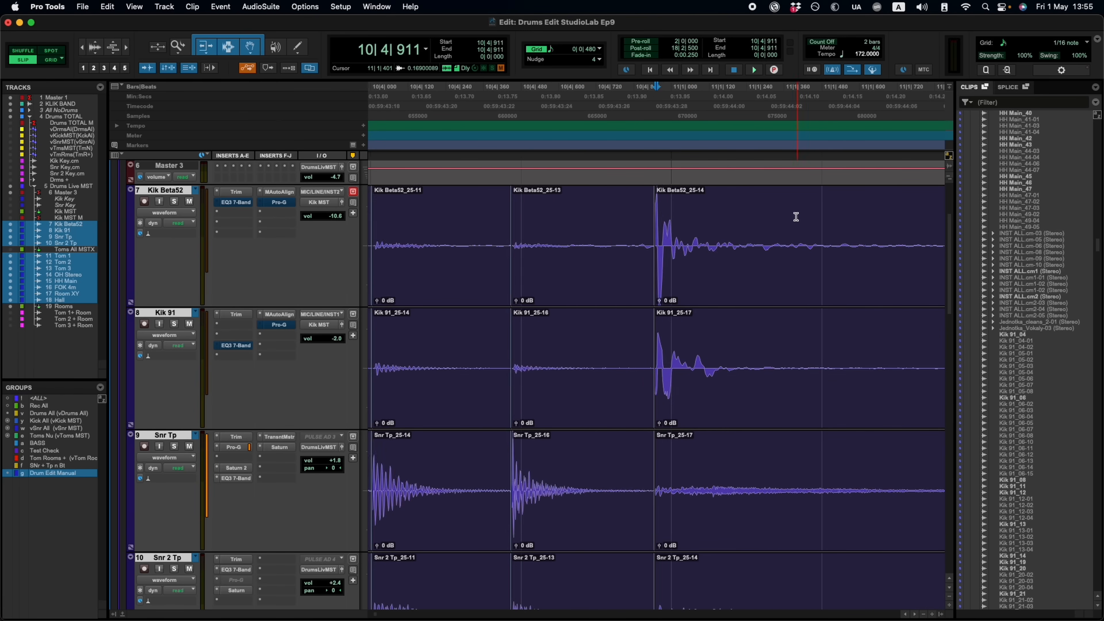
# Step: Separate the grouped drum clips at the snare hit at 11|2|910 and the kick hit at 11|4|843, checking the latter cut
pyautogui.press('Tab')
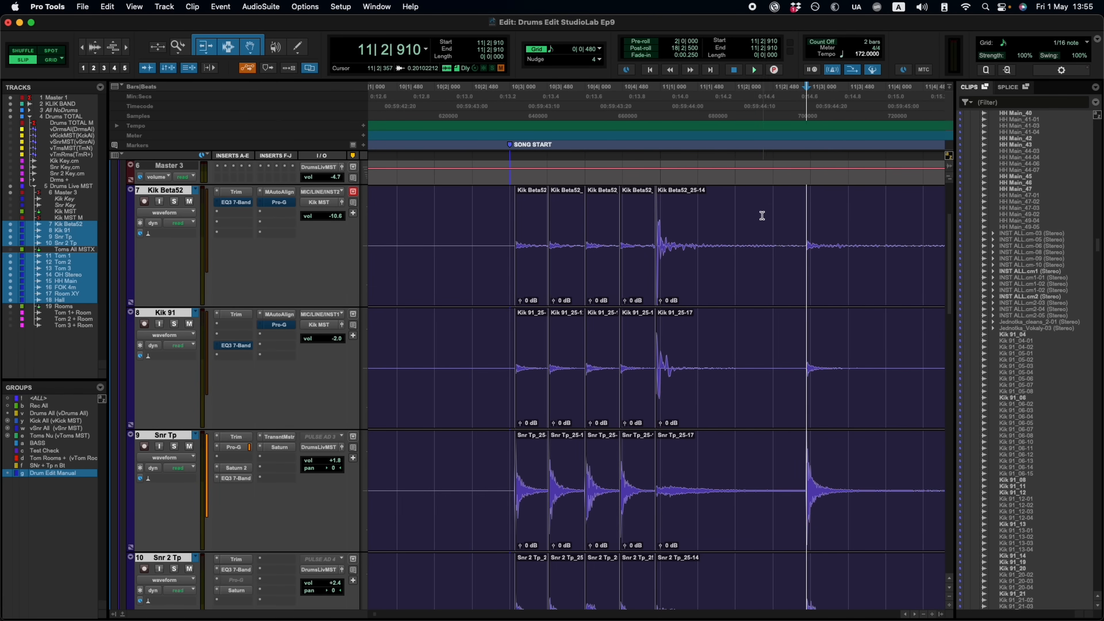
pyautogui.press('b')
pyautogui.press('Tab')
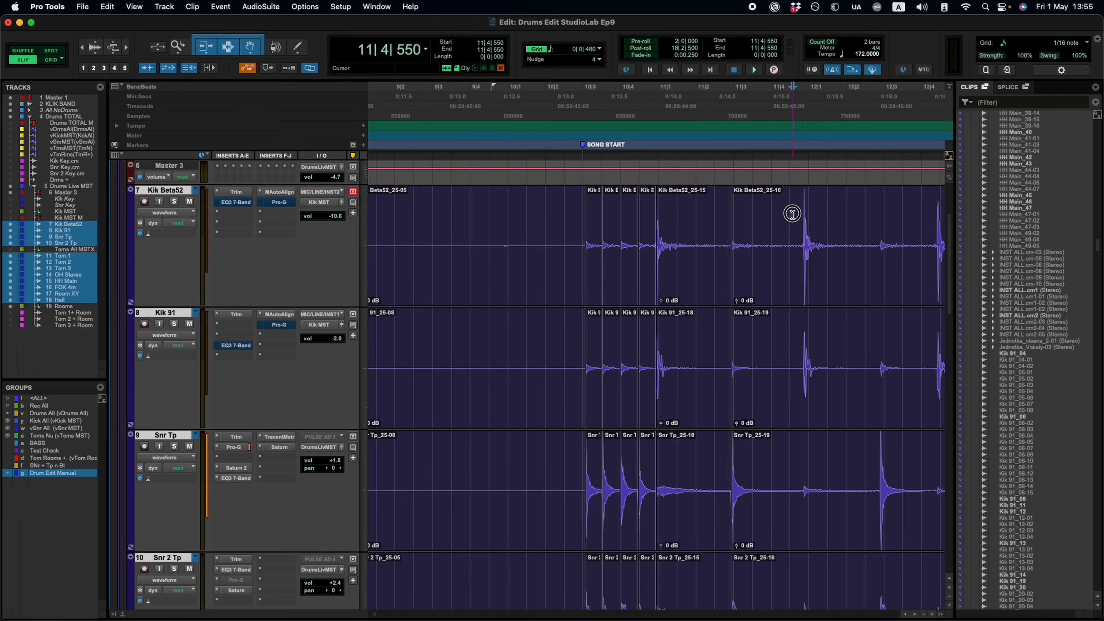
pyautogui.press('t')
pyautogui.press('r')
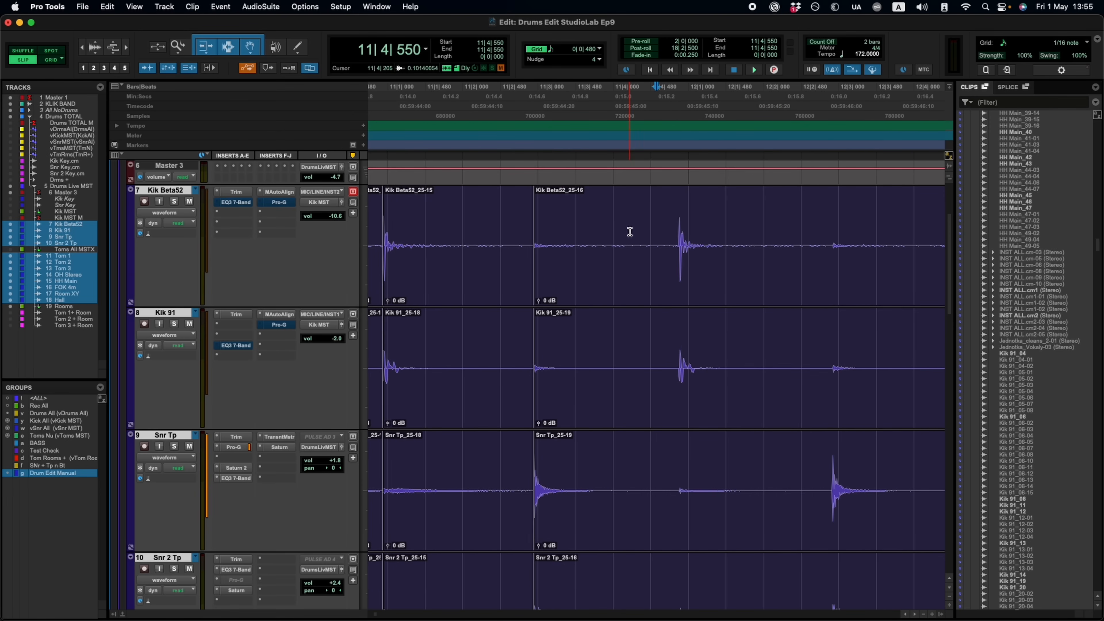
pyautogui.press('super+alt+bracketright')
pyautogui.press('Tab')
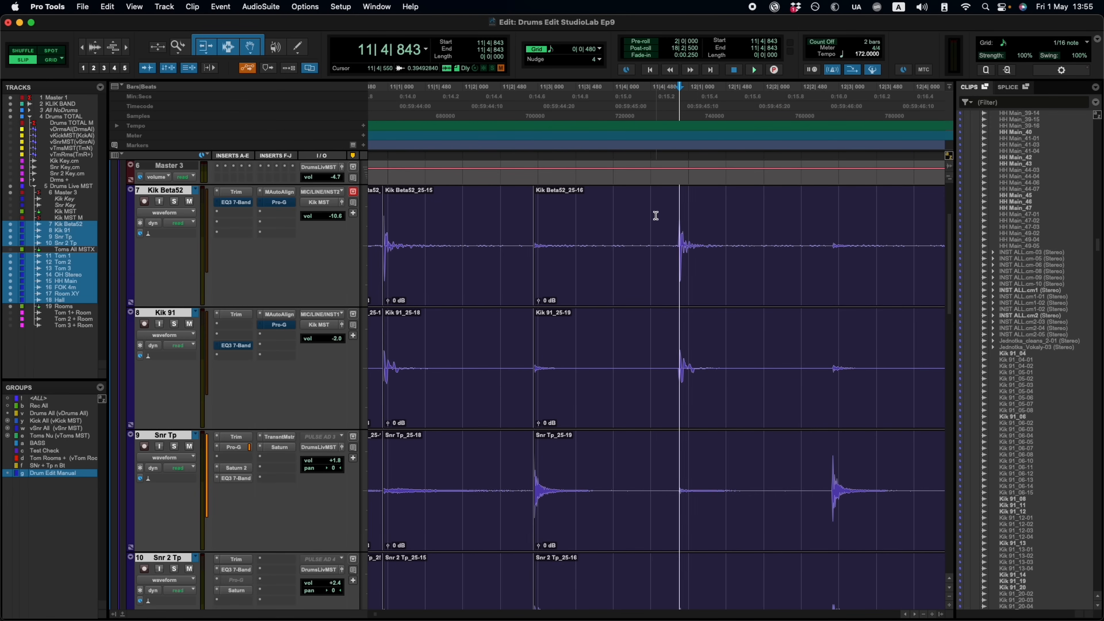
pyautogui.press('b')
pyautogui.press('t')
pyautogui.scroll(6, 712, 209)
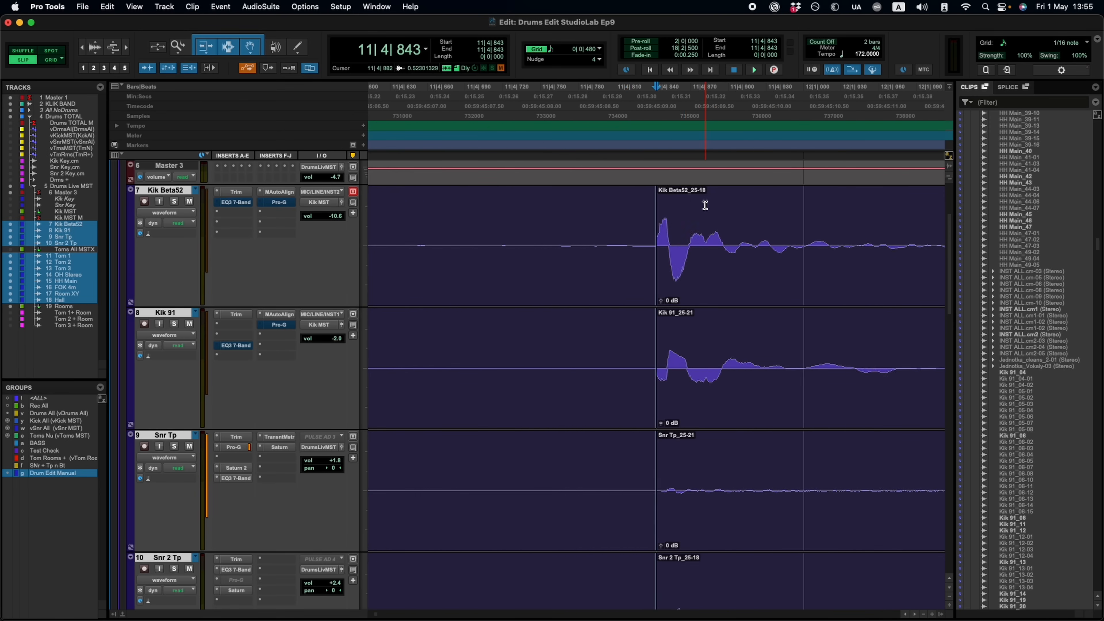
pyautogui.scroll(-8, 805, 220)
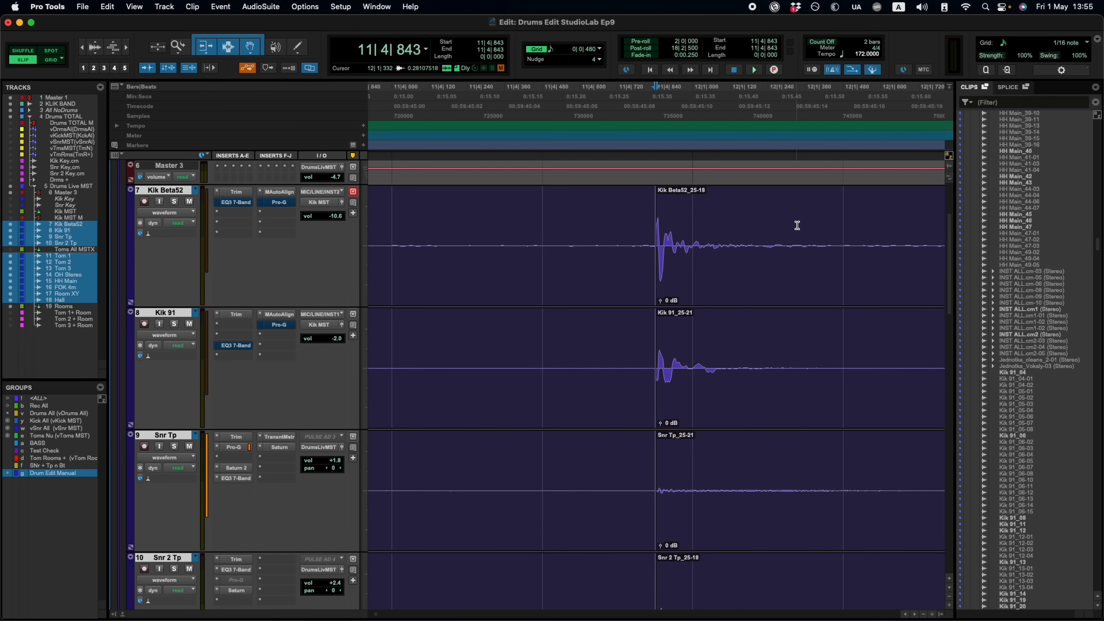
# Step: Separate the grouped drum clips at the snare hit in bar 12 and at the following kick hit, at 12|4|413
pyautogui.click(717, 218)
pyautogui.press('Tab')
pyautogui.press('super+e')
pyautogui.scroll(1, 762, 202)
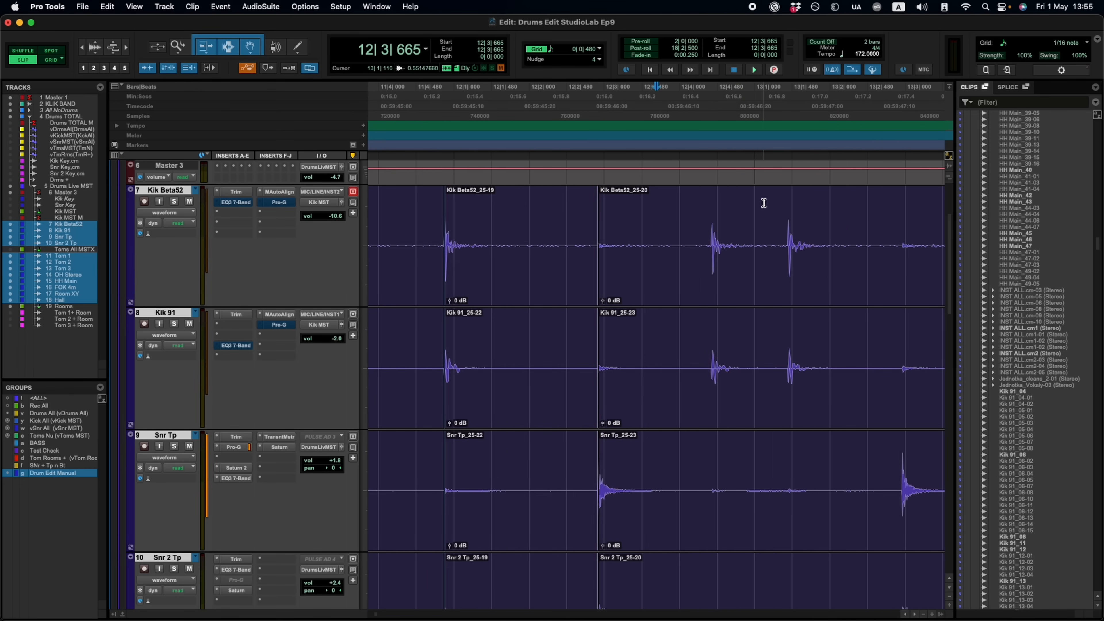
pyautogui.press('super+e')
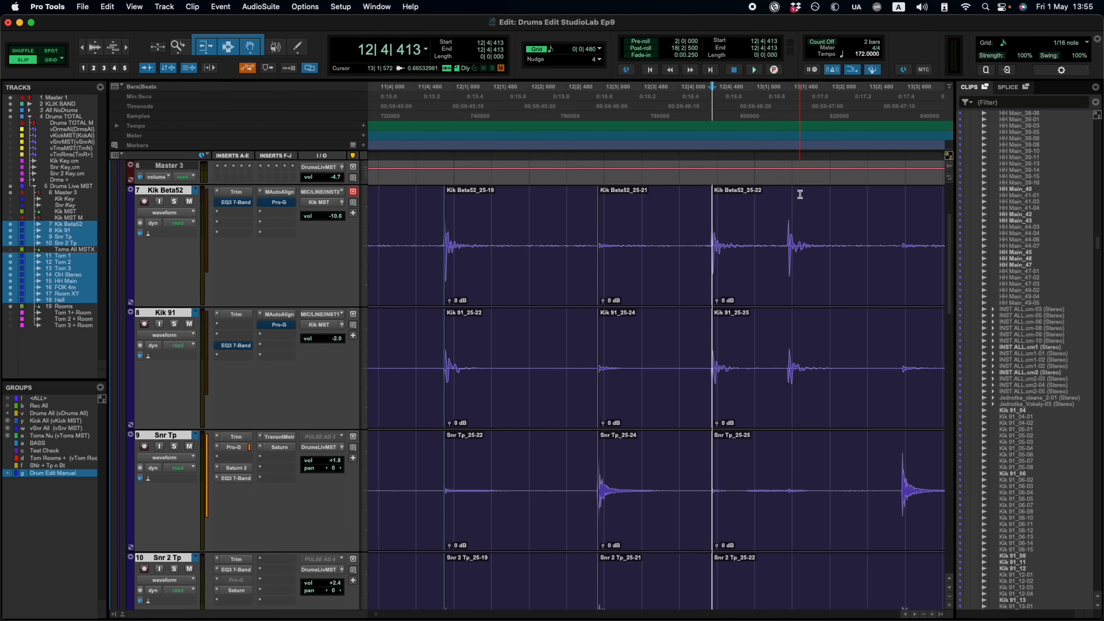
pyautogui.click(744, 213)
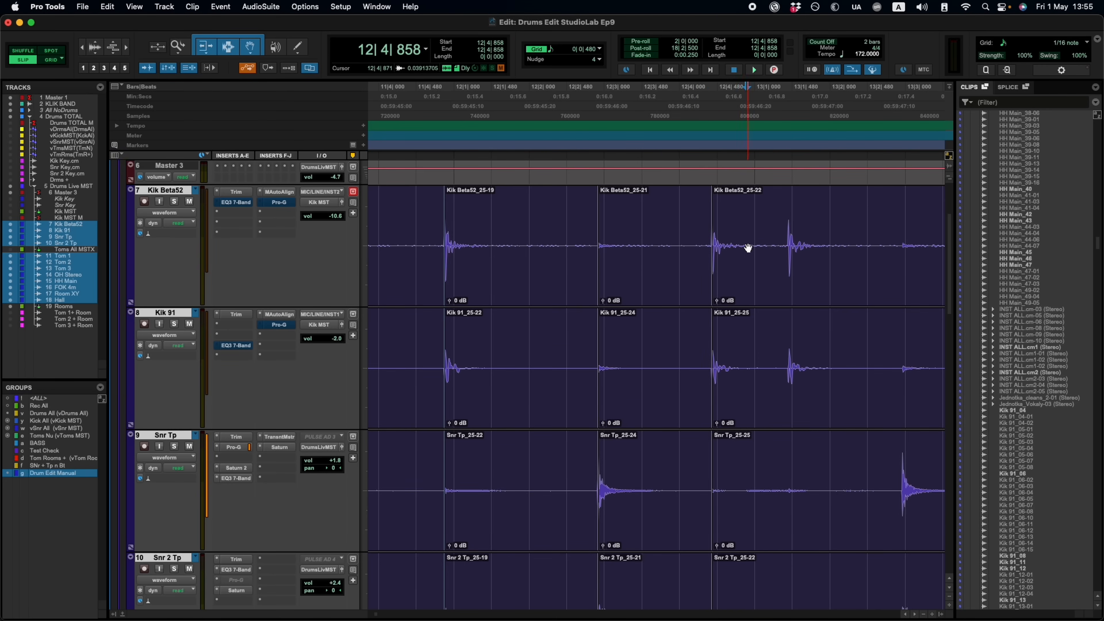
pyautogui.scroll(-3, 748, 248)
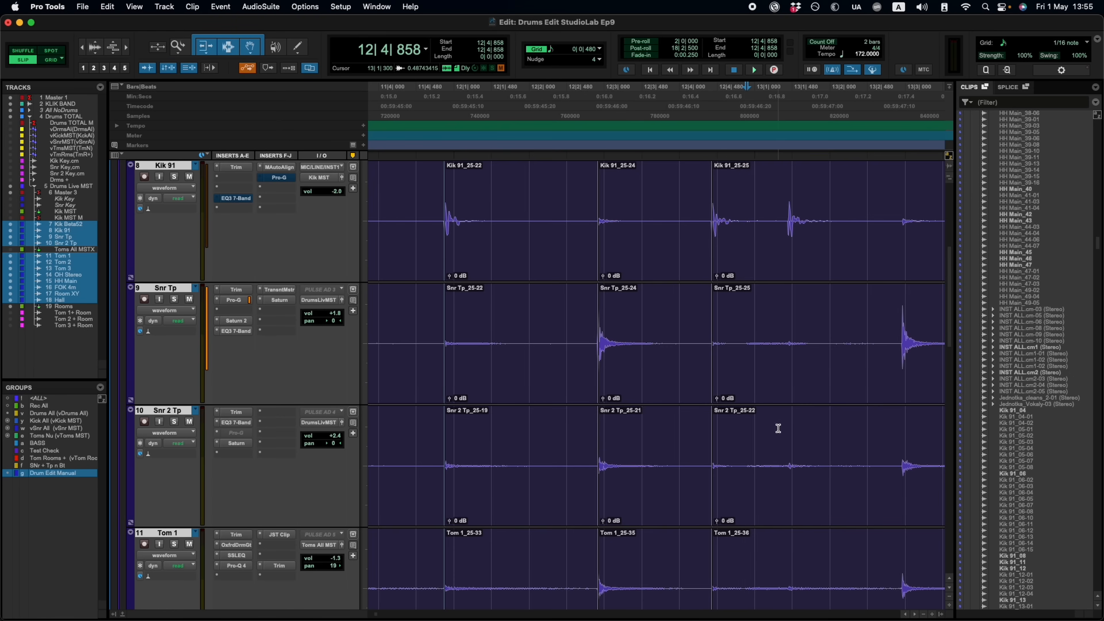
pyautogui.scroll(3, 756, 447)
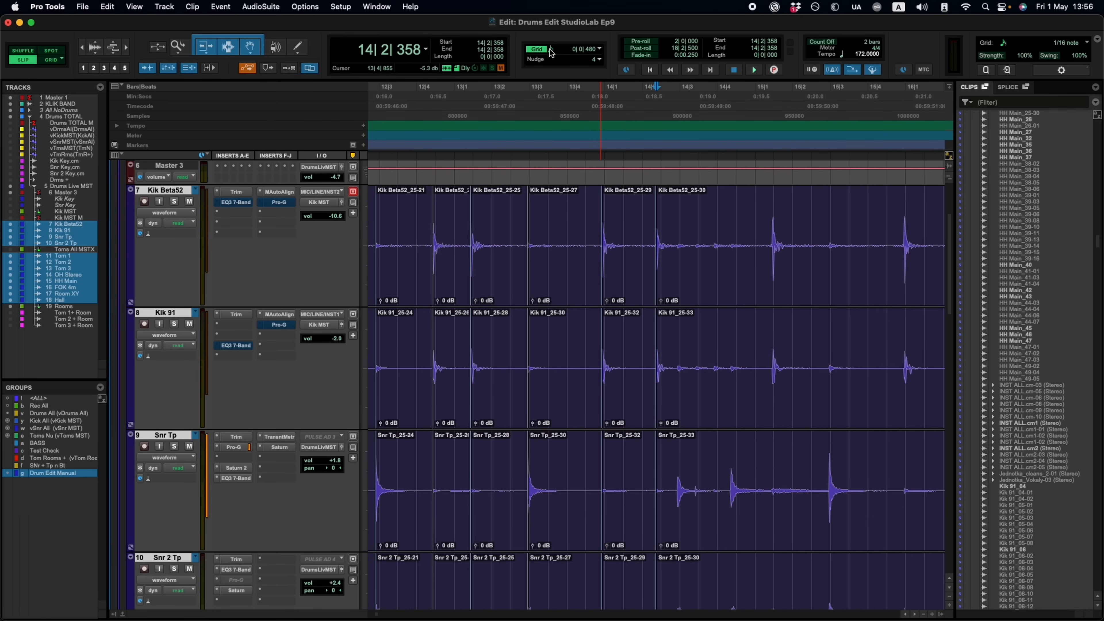
# Step: Look over the grid's note-value options and the uncut drum hits around 14|3|778
pyautogui.click(552, 51)
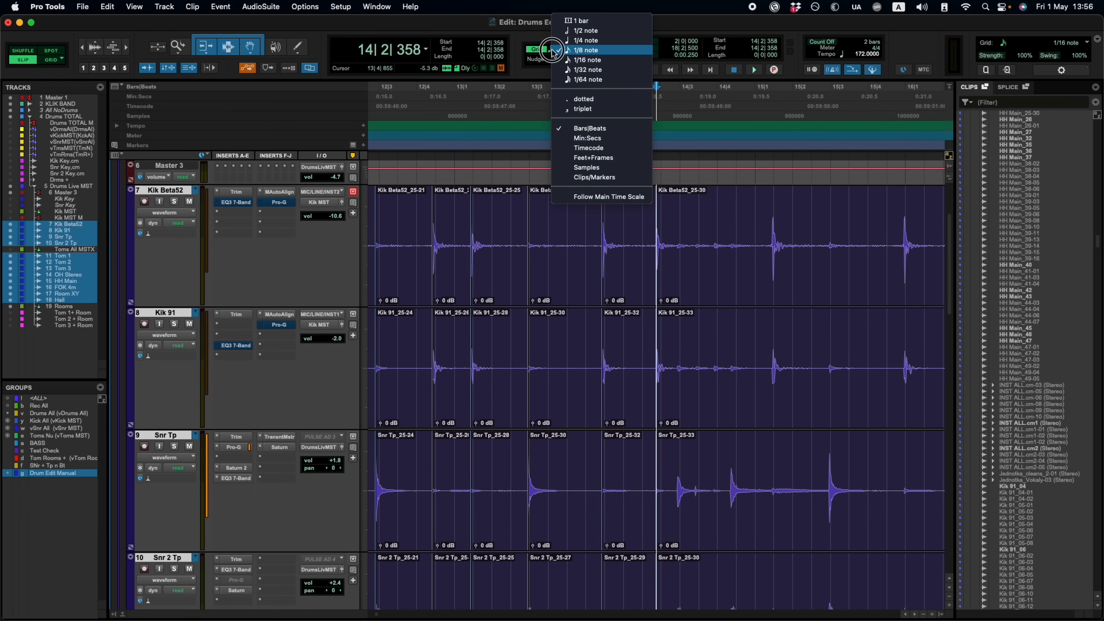
pyautogui.click(713, 203)
pyautogui.click(711, 200)
pyautogui.press('r')
pyautogui.press('r')
pyautogui.press('t')
pyautogui.press('t')
pyautogui.press('t')
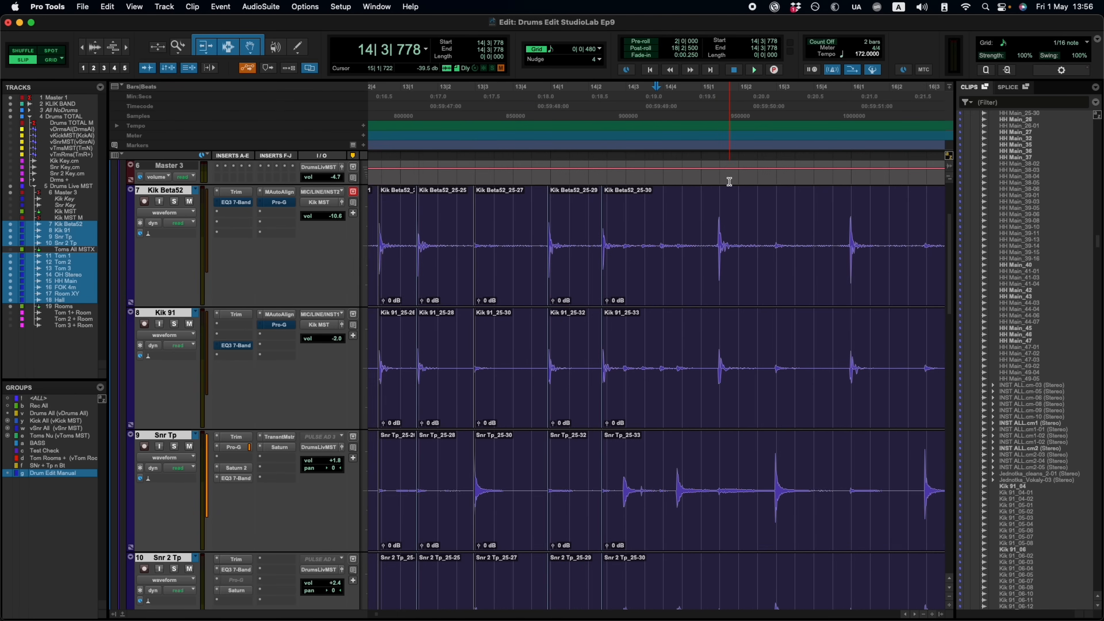
pyautogui.press('r')
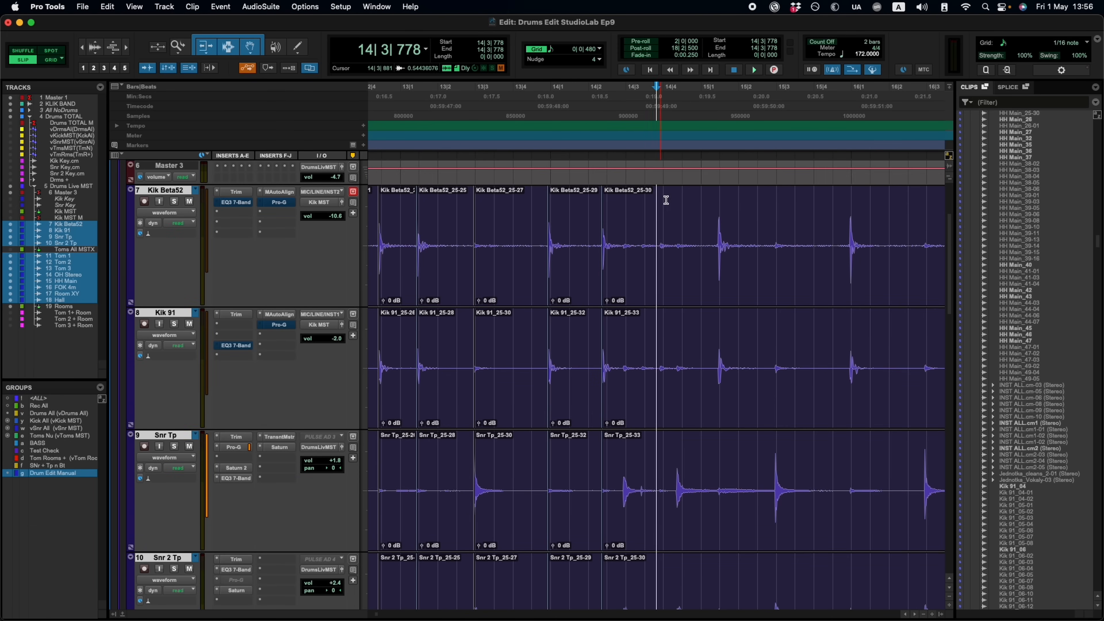
# Step: Separate the grouped drum clips at the two snare hits in bar 14, the second at 14|4|337, and at the 15|1|442 kick
pyautogui.click(614, 216)
pyautogui.press('t')
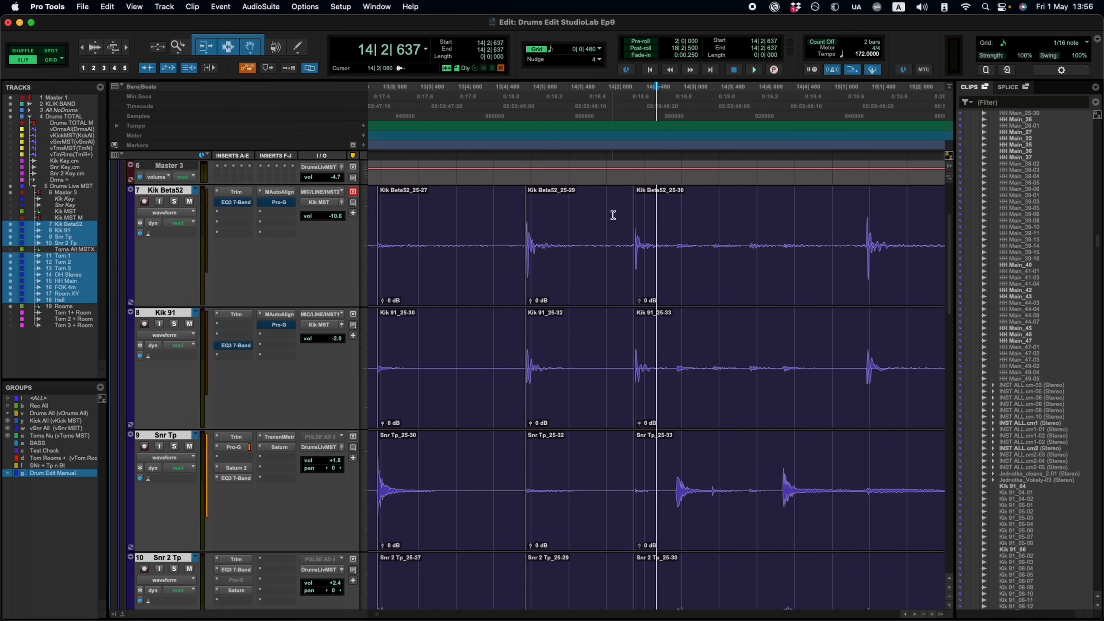
pyautogui.press('b')
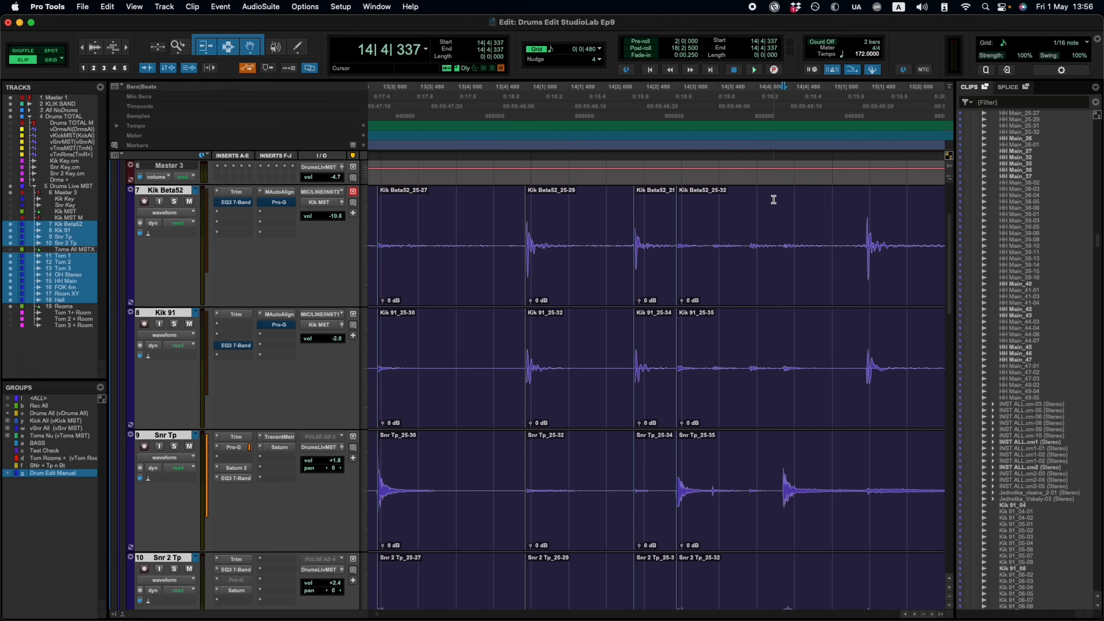
pyautogui.press('b')
pyautogui.press('b')
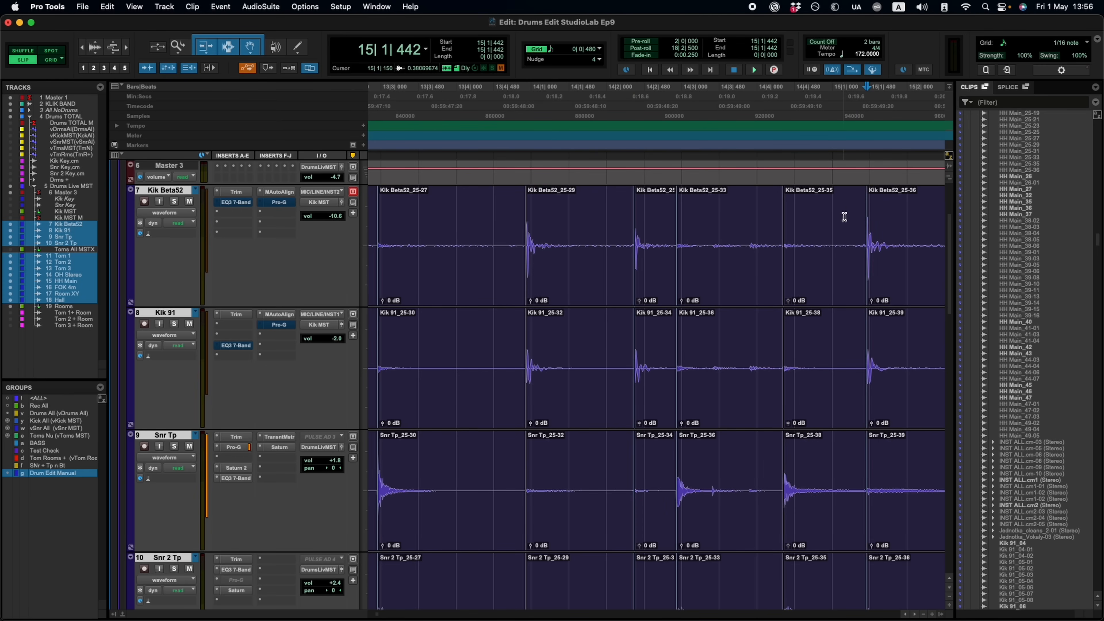
# Step: Separate the grouped drum clips at each successive kick and snare transient after 15|1|442, up to bar 19
pyautogui.press('Tab')
pyautogui.press('b')
pyautogui.press('r')
pyautogui.press('Tab')
pyautogui.press('b')
pyautogui.press('Tab')
pyautogui.press('b')
pyautogui.press('Tab')
pyautogui.press('b')
pyautogui.press('Tab')
pyautogui.press('b')
pyautogui.press('Tab')
pyautogui.press('b')
pyautogui.press('Tab')
pyautogui.press('b')
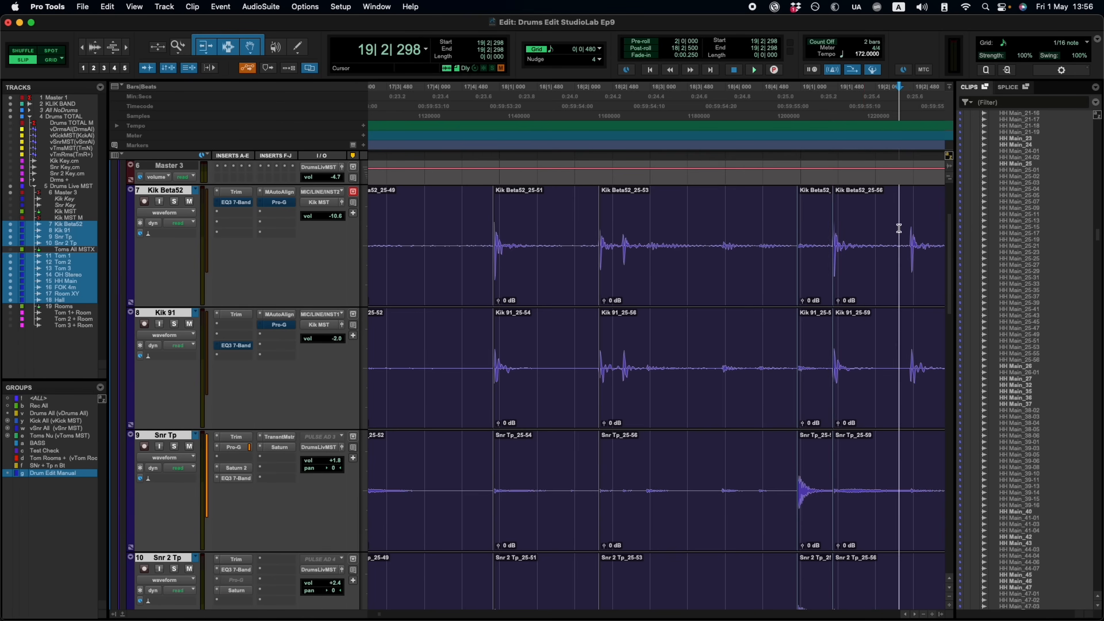
# Step: Continue separating the grouped drum clips at each transient from bar 19 through the kick hit at 22|4|853
pyautogui.press('Tab')
pyautogui.press('b')
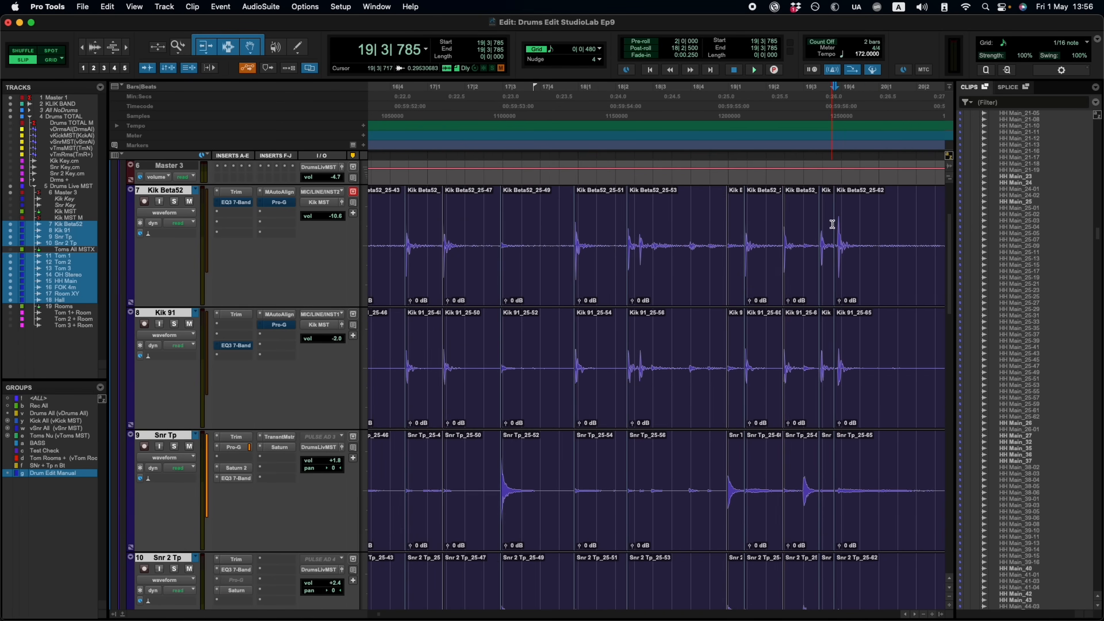
pyautogui.press('Tab')
pyautogui.press('b')
pyautogui.press('Tab')
pyautogui.press('b')
pyautogui.press('Tab')
pyautogui.press('b')
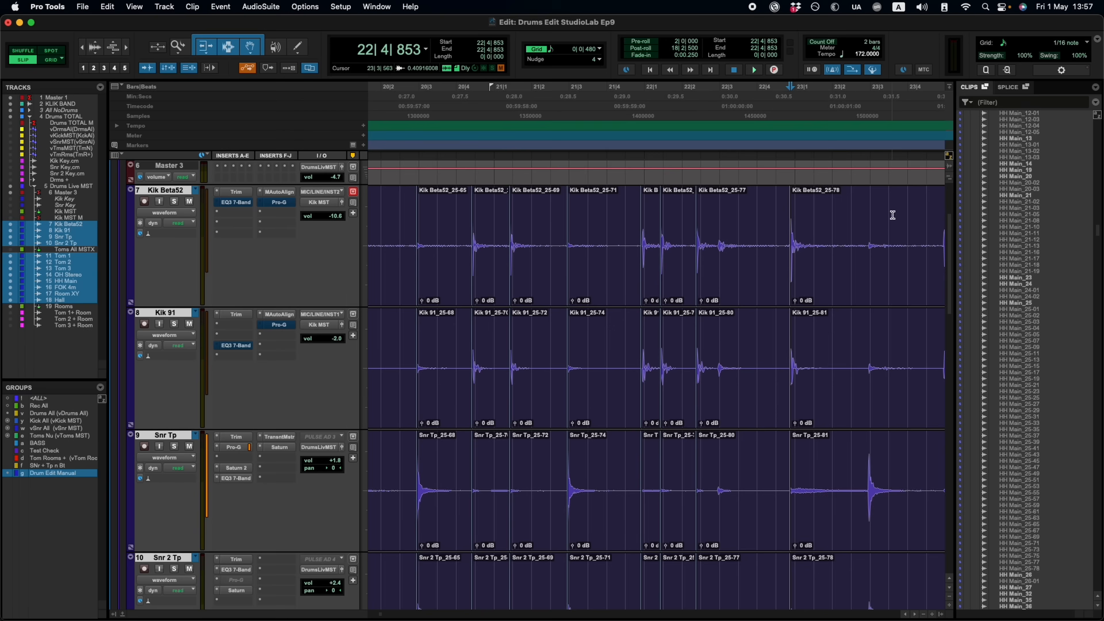
# Step: Separate the grouped drum clips at each hit after 22|4|853, through the snare hit at 24|3|026
pyautogui.press('Tab')
pyautogui.press('b')
pyautogui.press('Tab')
pyautogui.press('b')
pyautogui.press('Tab')
pyautogui.press('b')
pyautogui.press('Tab')
pyautogui.press('b')
pyautogui.press('Tab')
pyautogui.press('b')
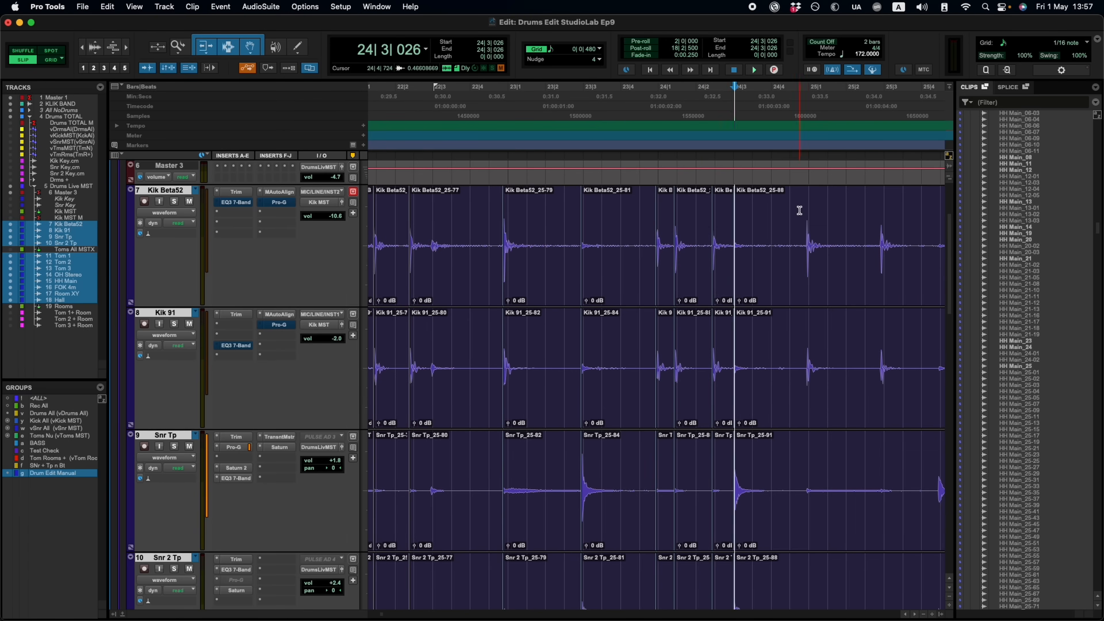
# Step: Separate the grouped drum clips at the hits after 24|3|026, including the kick at 27|2|925, to finish the passage
pyautogui.press('Tab')
pyautogui.press('b')
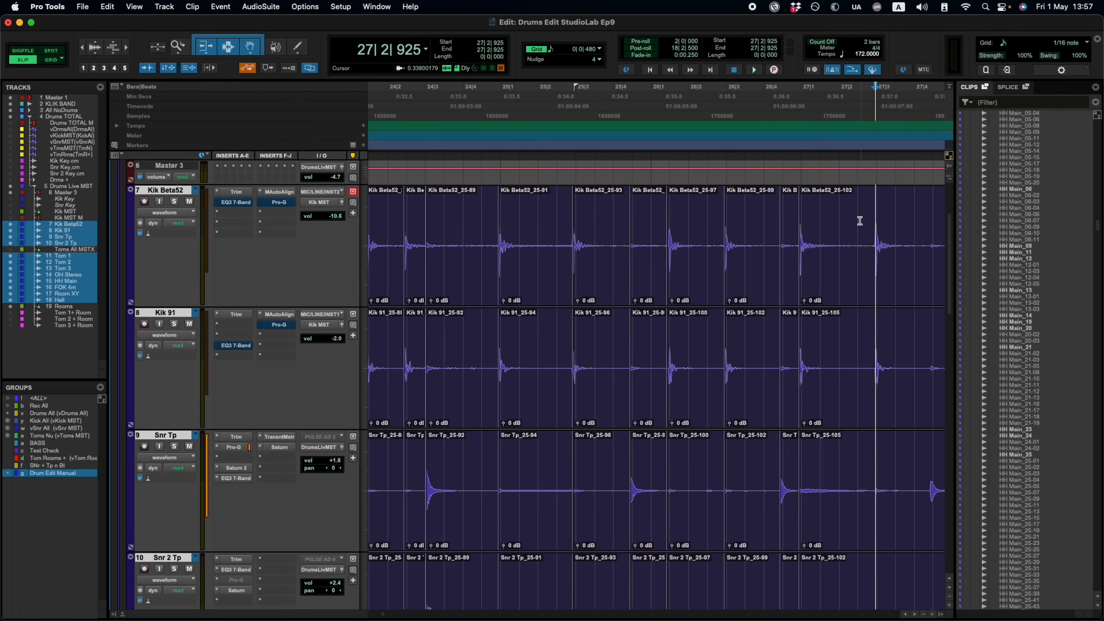
pyautogui.press('Tab')
pyautogui.press('b')
pyautogui.press('Tab')
pyautogui.press('b')
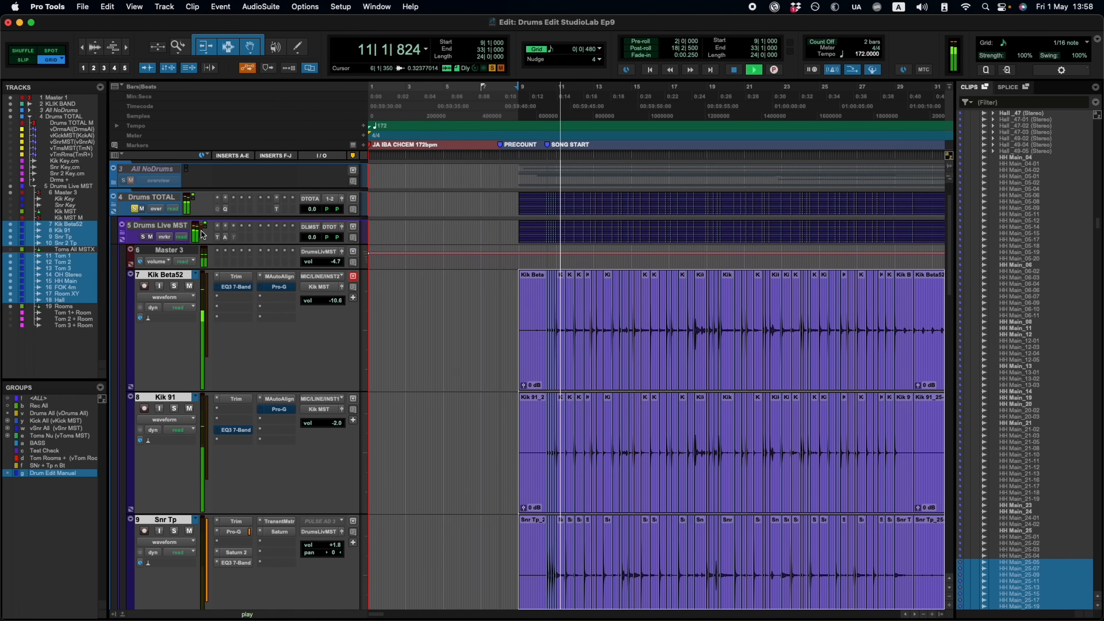
# Step: Stop playback and review the waveforms of the separated drum clips across the whole cut passage
pyautogui.press('r')
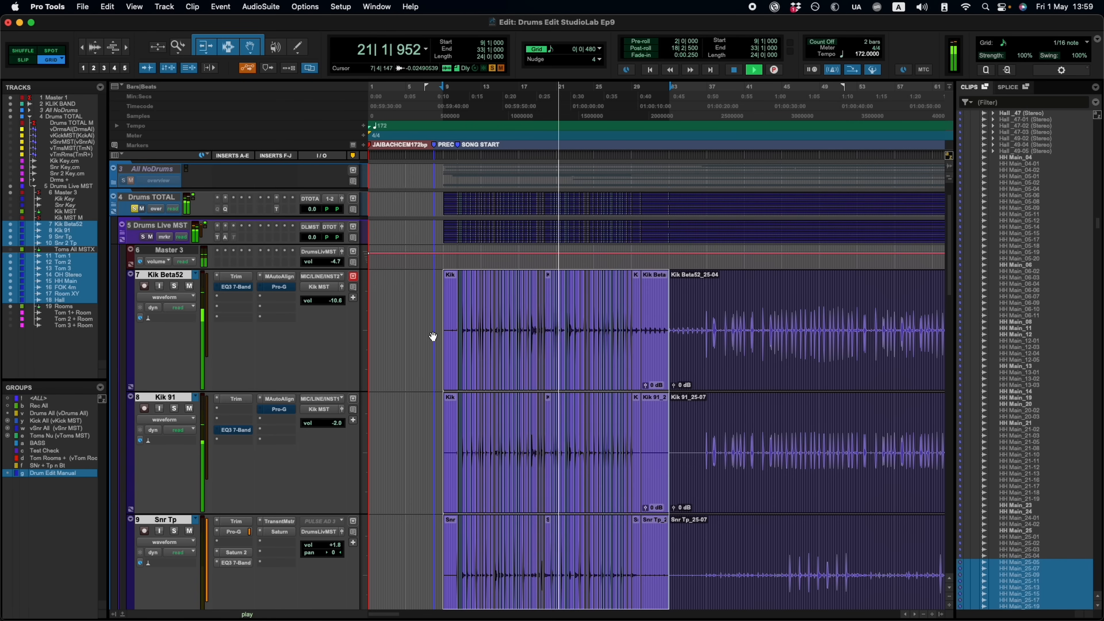
pyautogui.press('space')
pyautogui.click(475, 324)
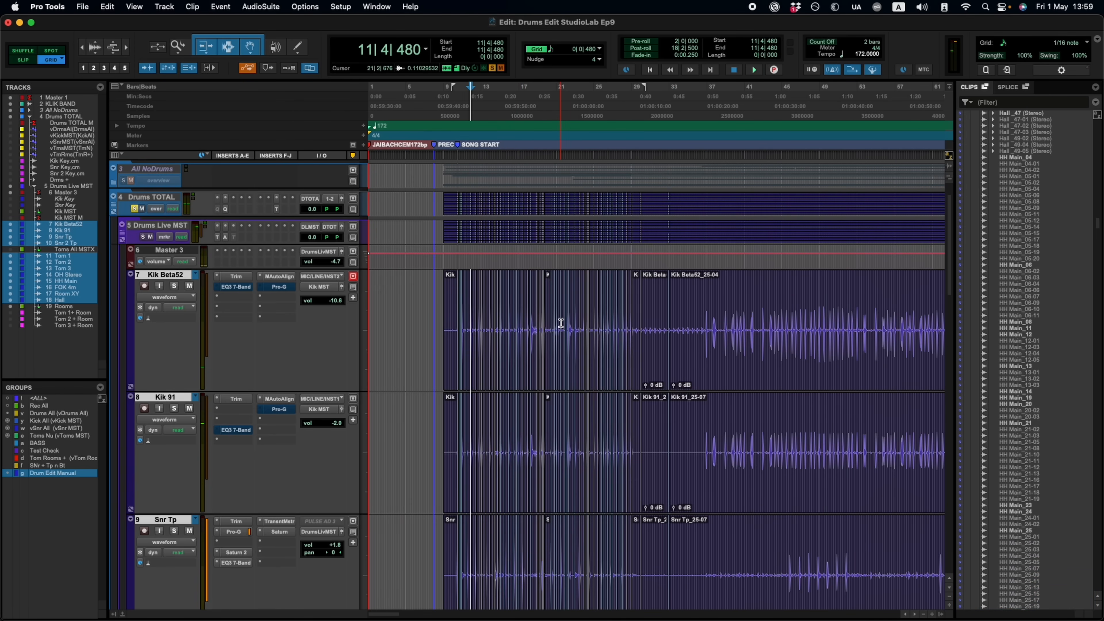
pyautogui.click(511, 291)
pyautogui.press('super+]')
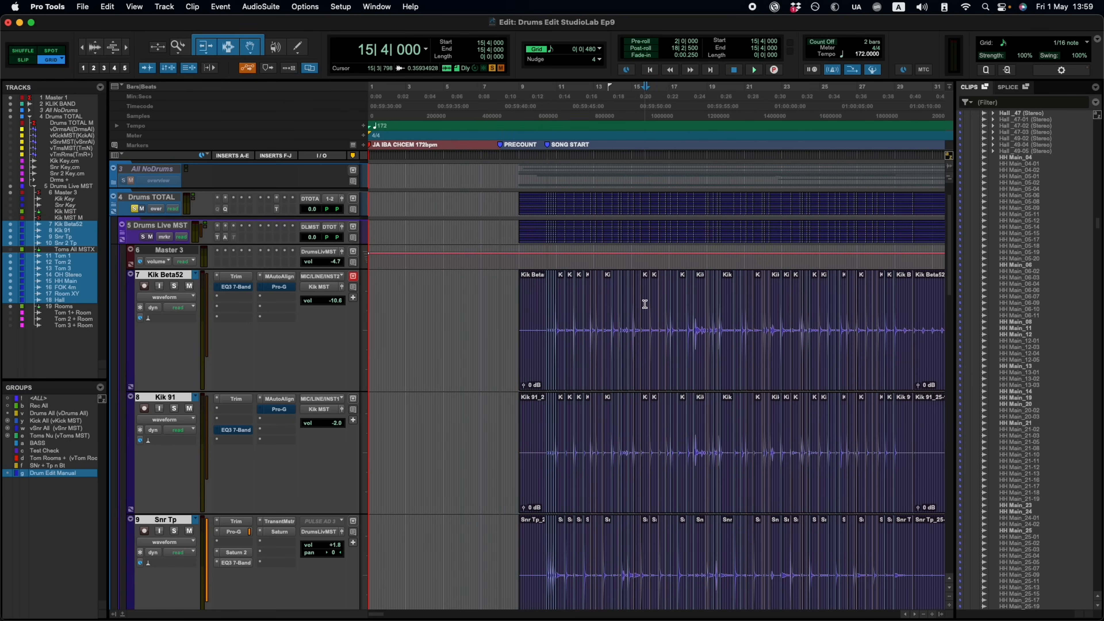
pyautogui.press('super+]')
pyautogui.press('super+[')
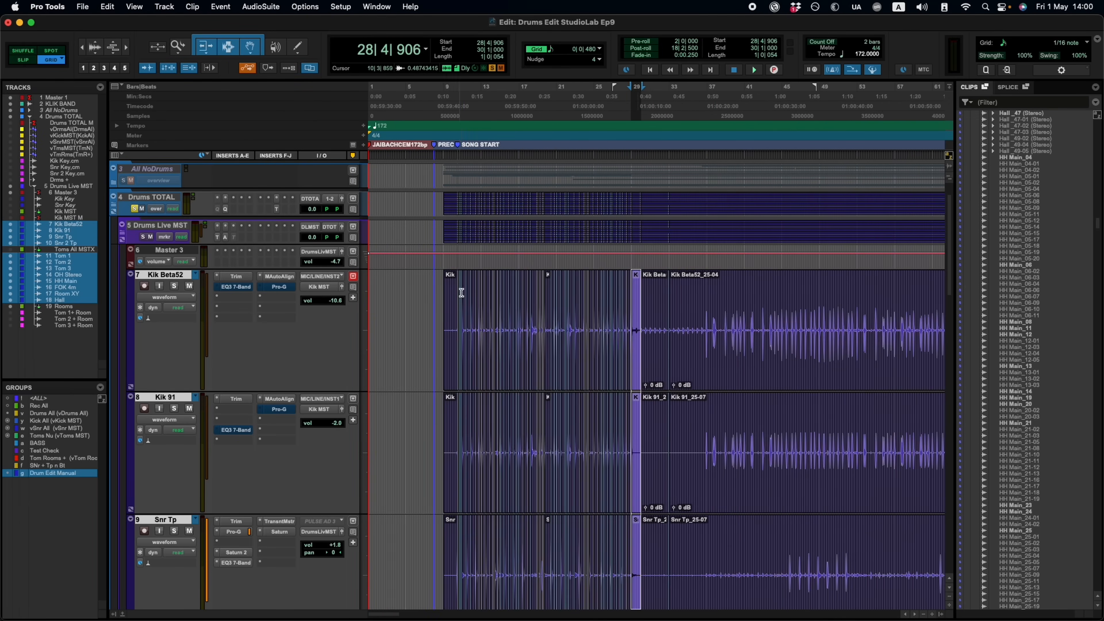
# Step: Move the grouped clips of the first snare hit onto the grid at 10|3|000, at the SONG START marker
pyautogui.click(464, 293)
pyautogui.press('t')
pyautogui.press('t')
pyautogui.press('t')
pyautogui.press('t')
pyautogui.press('t')
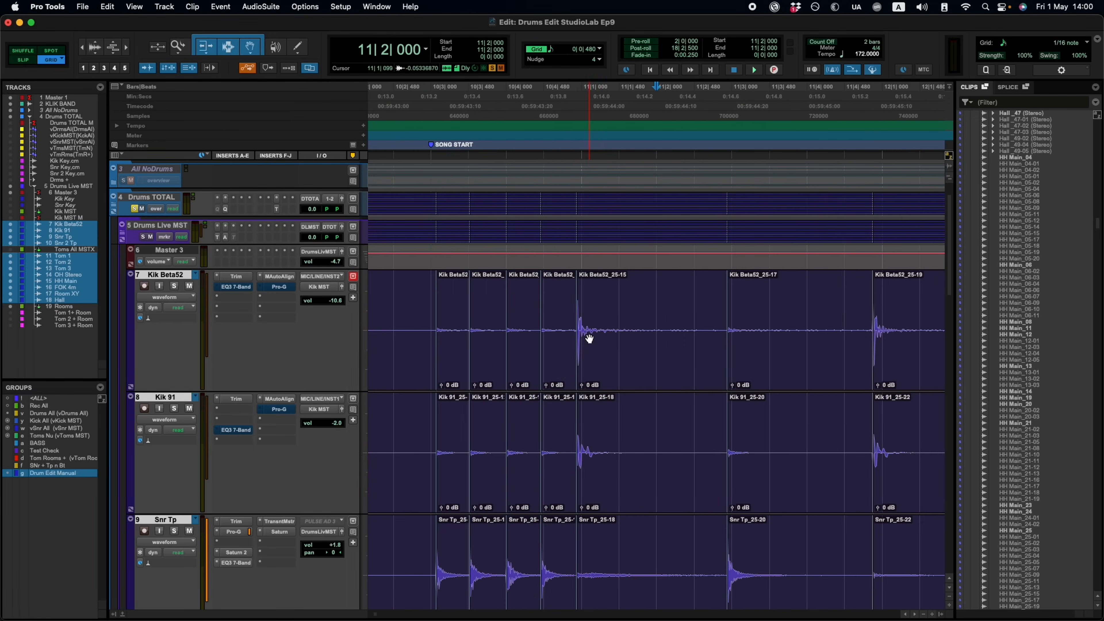
pyautogui.click(461, 368)
pyautogui.press('t')
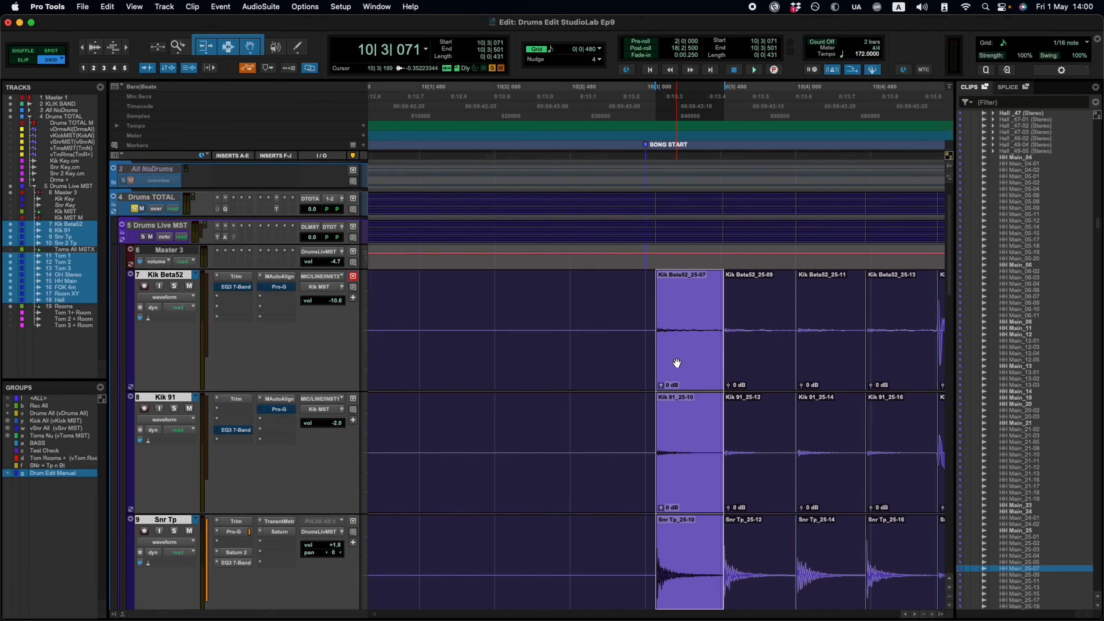
pyautogui.press('super+alt+[')
pyautogui.press('super+alt+]')
pyautogui.press('super+alt+]')
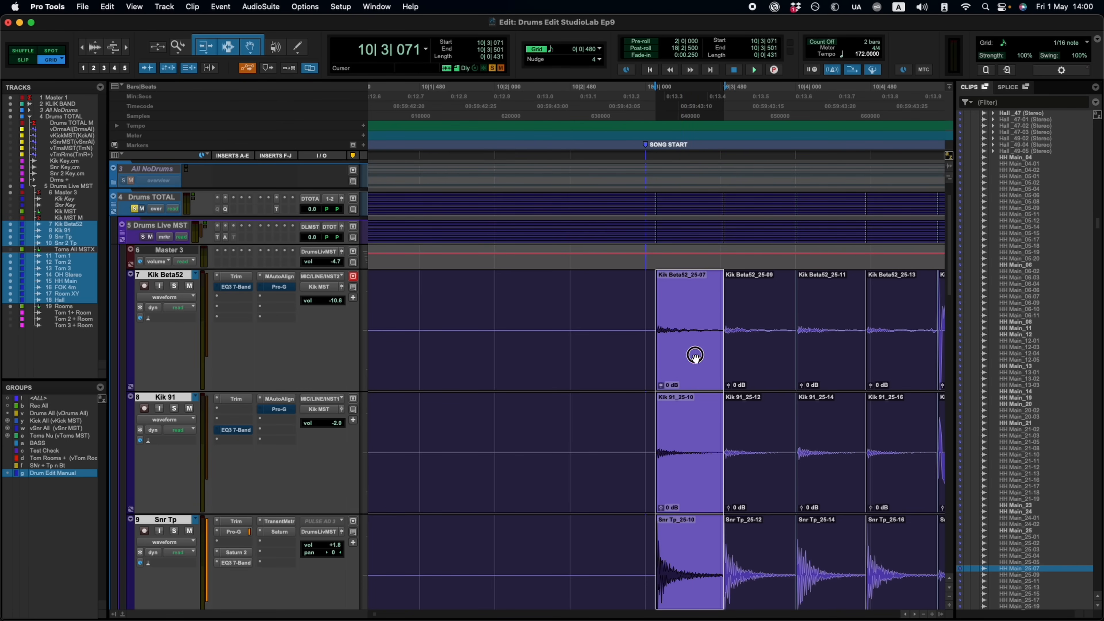
pyautogui.moveTo(695, 355); pyautogui.dragTo(685, 352)
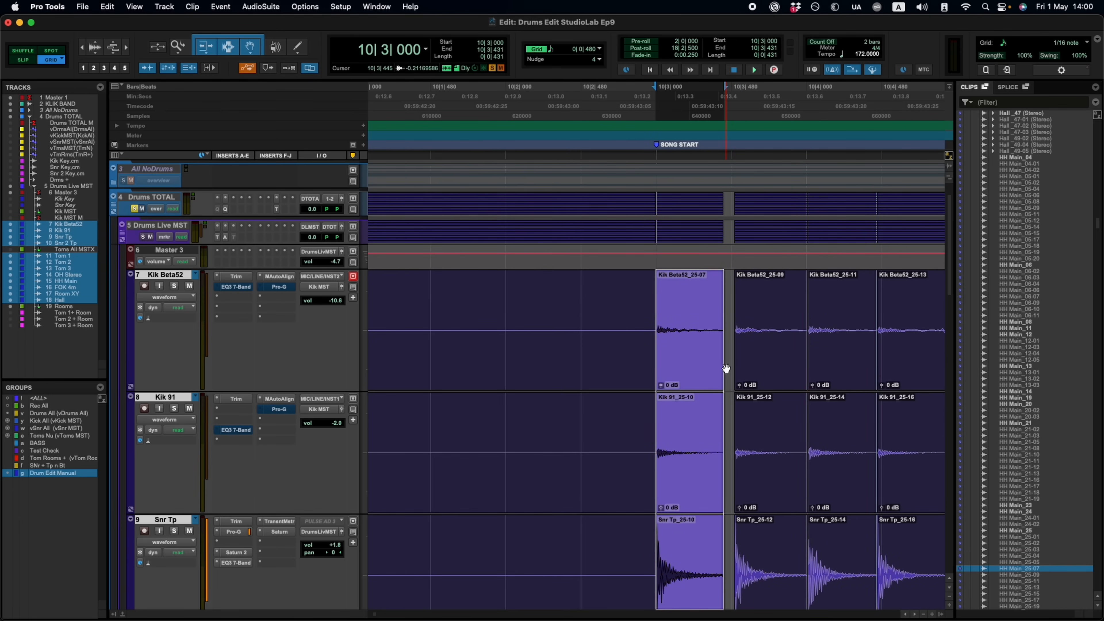
# Step: Move the grouped clips of the second and third snare hits onto the grid at 10|3|480 and 10|4|000
pyautogui.press('t')
pyautogui.press('r')
pyautogui.click(772, 366)
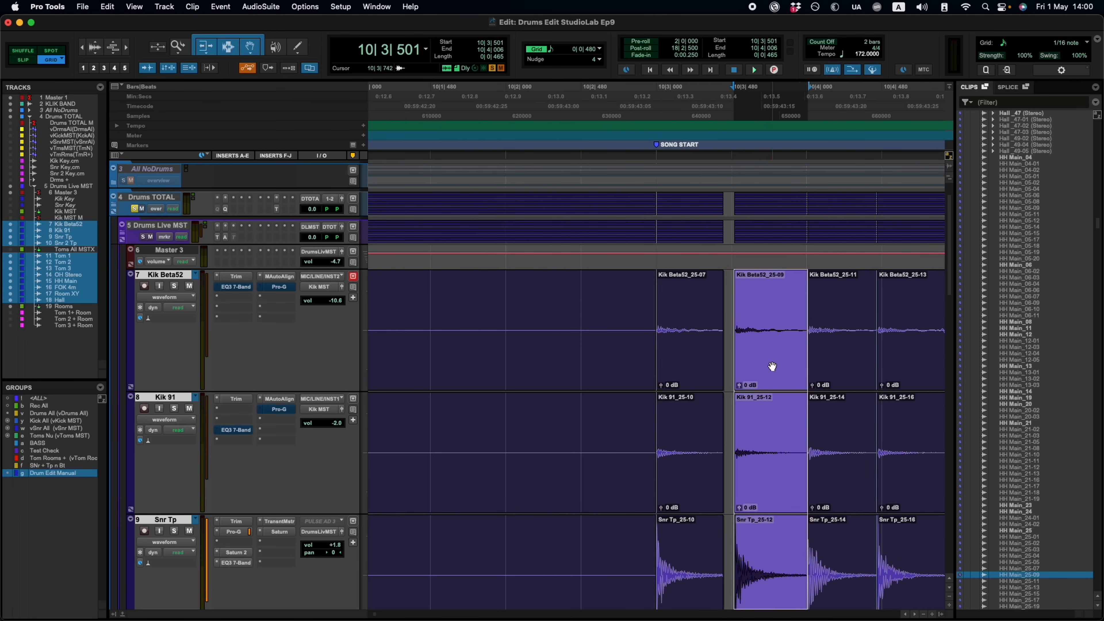
pyautogui.press('t')
pyautogui.scroll(-2, 735, 344)
pyautogui.click(720, 333)
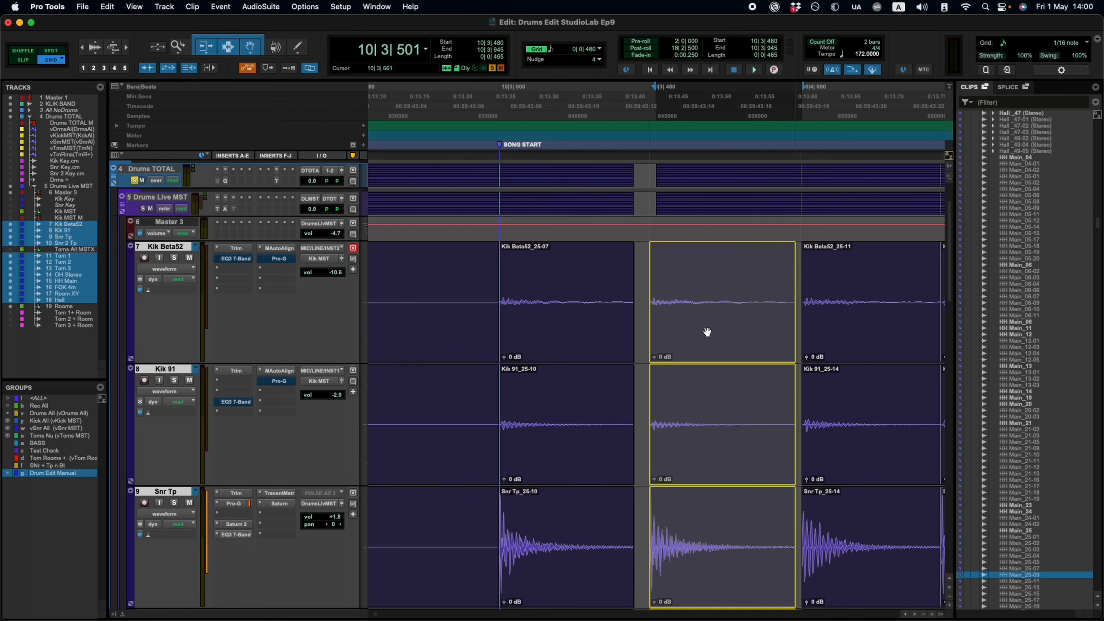
pyautogui.click(874, 325)
pyautogui.press('r')
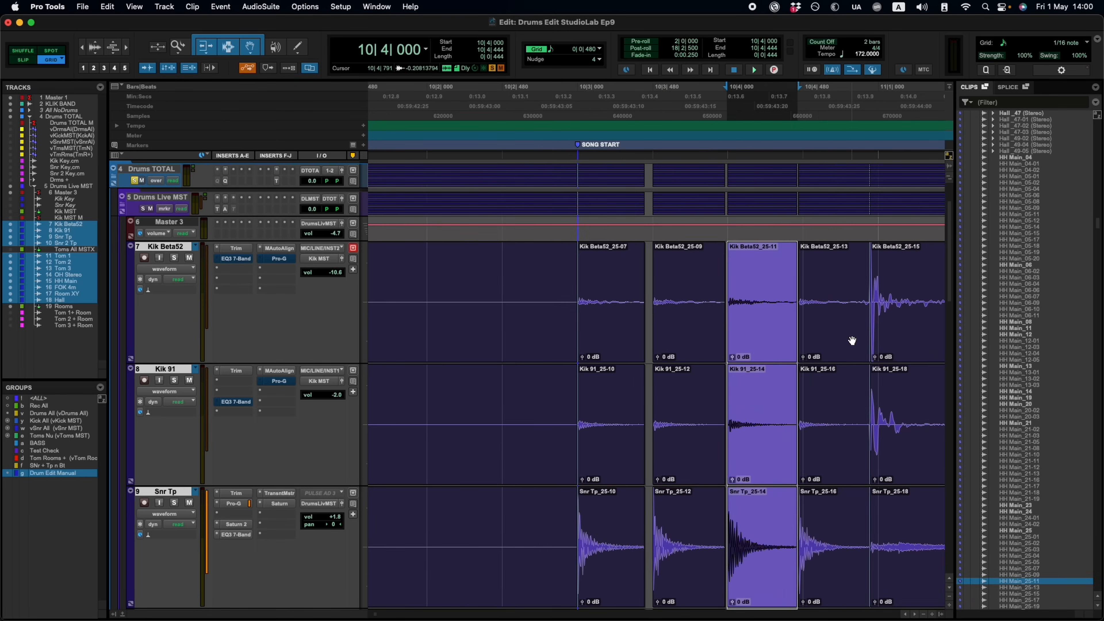
# Step: Examine the fourth snare hit at 10|4|450 and the following kick hit at 10|4|907 against the grid
pyautogui.click(852, 340)
pyautogui.press('t')
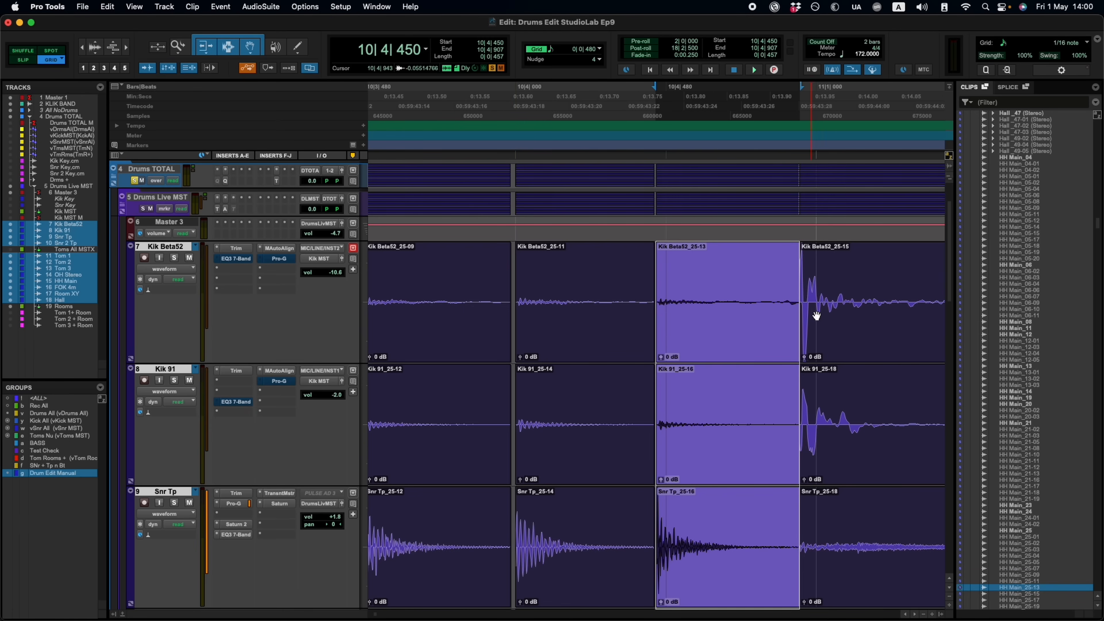
pyautogui.press('r')
pyautogui.press('r')
pyautogui.click(759, 333)
pyautogui.press('t')
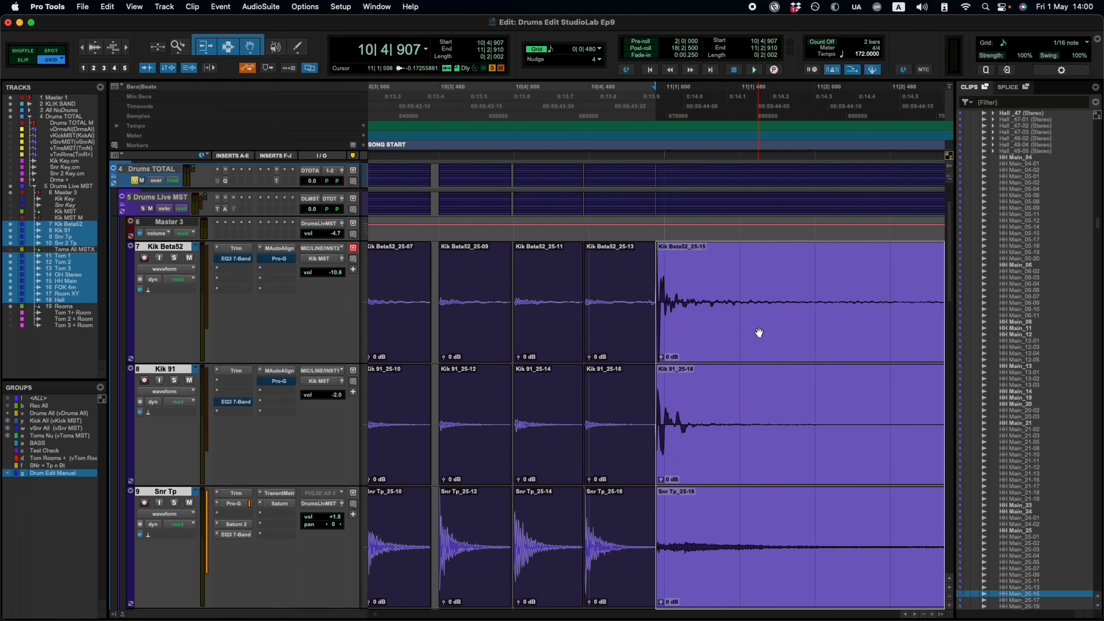
pyautogui.press('r')
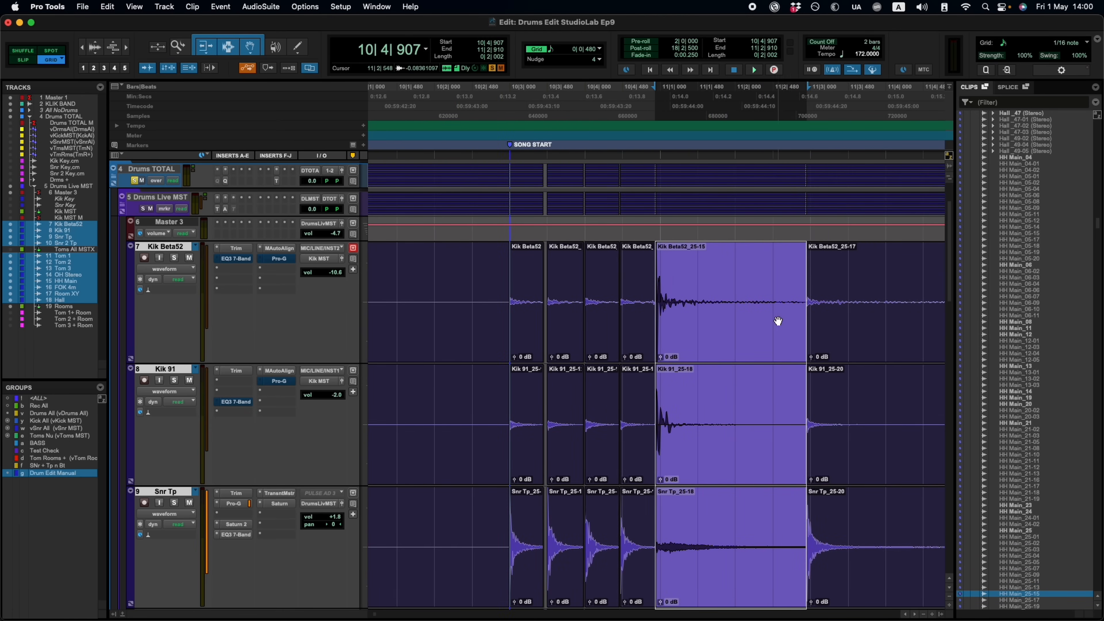
pyautogui.press('t')
pyautogui.press('t')
pyautogui.click(582, 313)
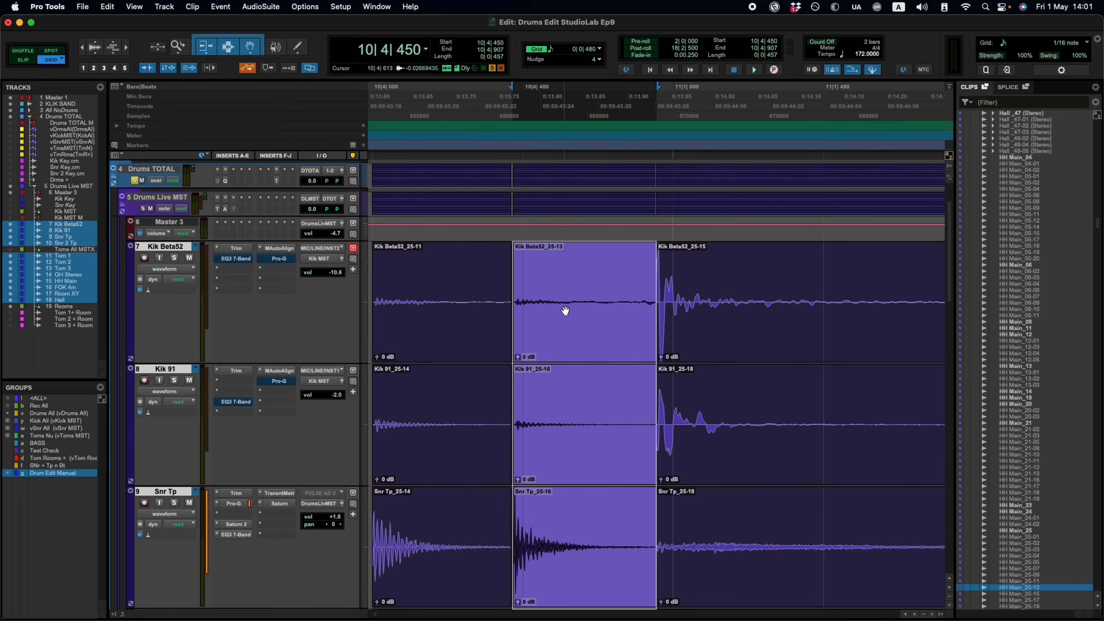
# Step: Set the nudge value to 0:00.005 in Min:Secs and slip the audio inside the fourth snare hit's clips onto 10|4|480
pyautogui.click(600, 60)
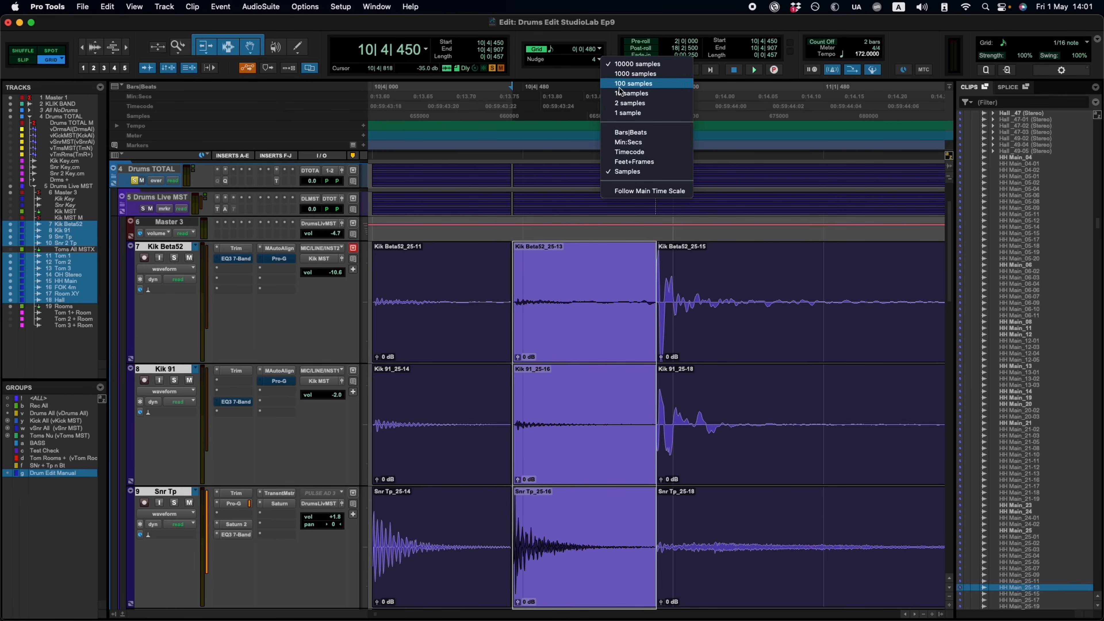
pyautogui.click(639, 146)
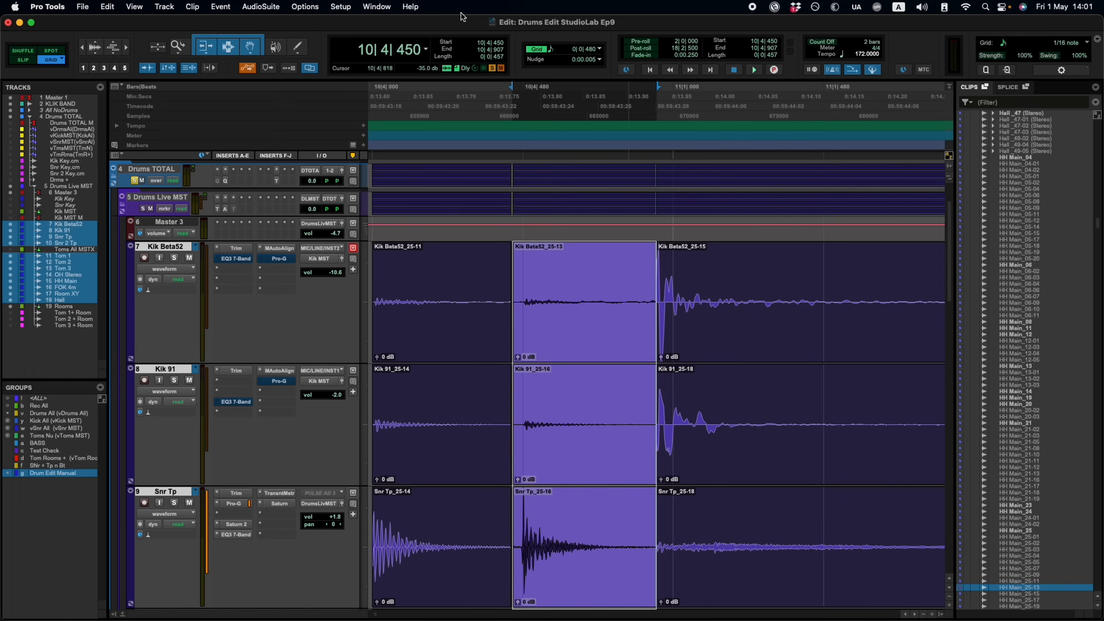
pyautogui.press('t')
pyautogui.press('t')
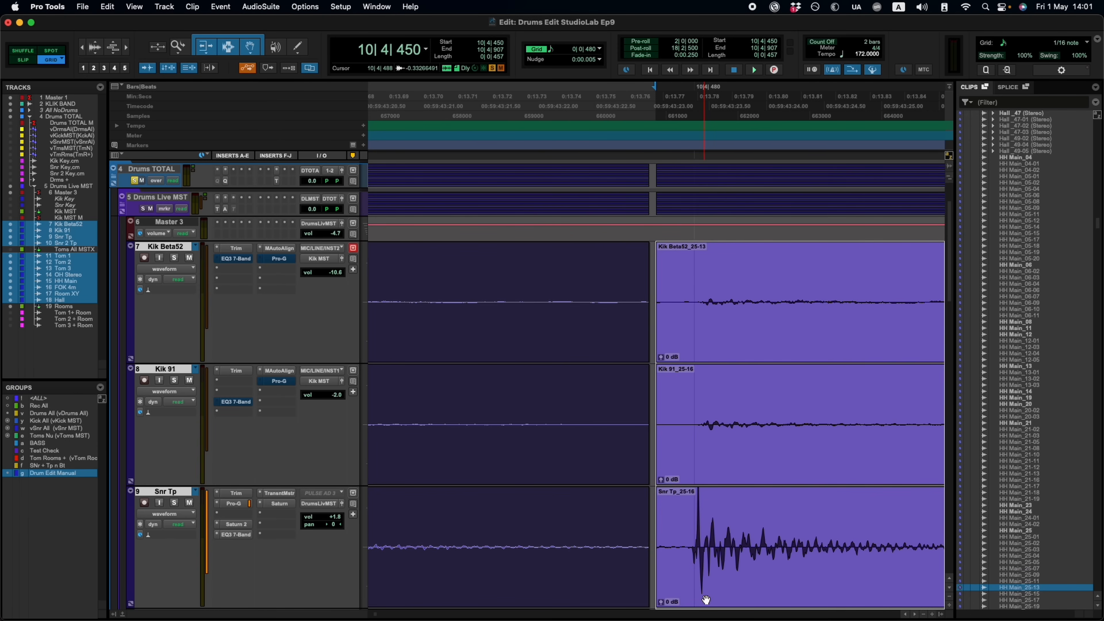
pyautogui.scroll(-3, 691, 566)
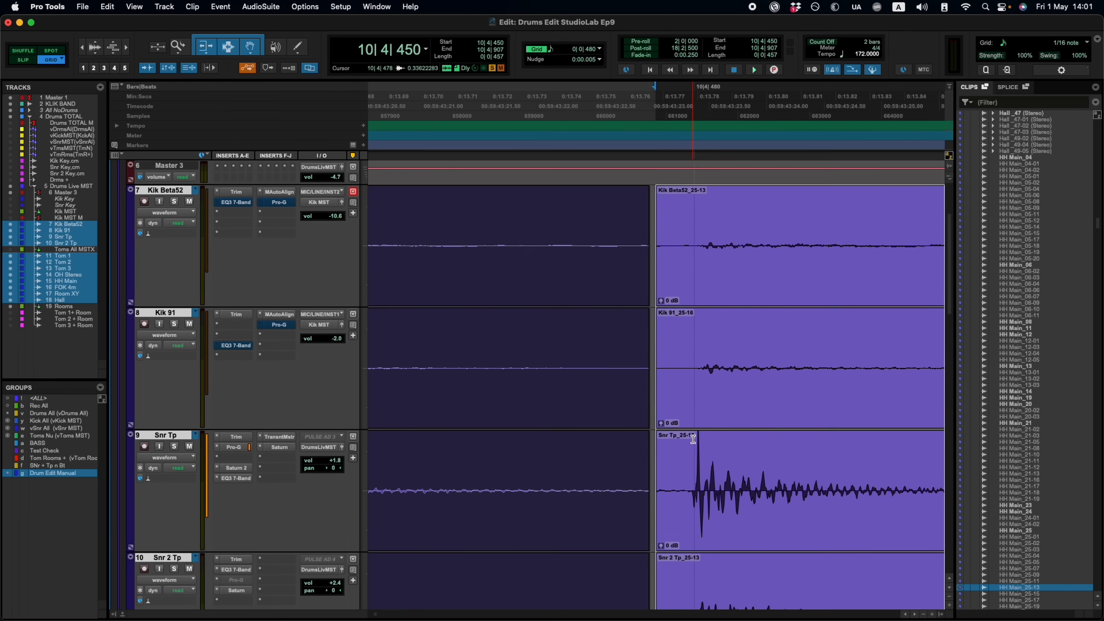
pyautogui.scroll(3, 694, 440)
pyautogui.press('r')
pyautogui.press('r')
pyautogui.press('r')
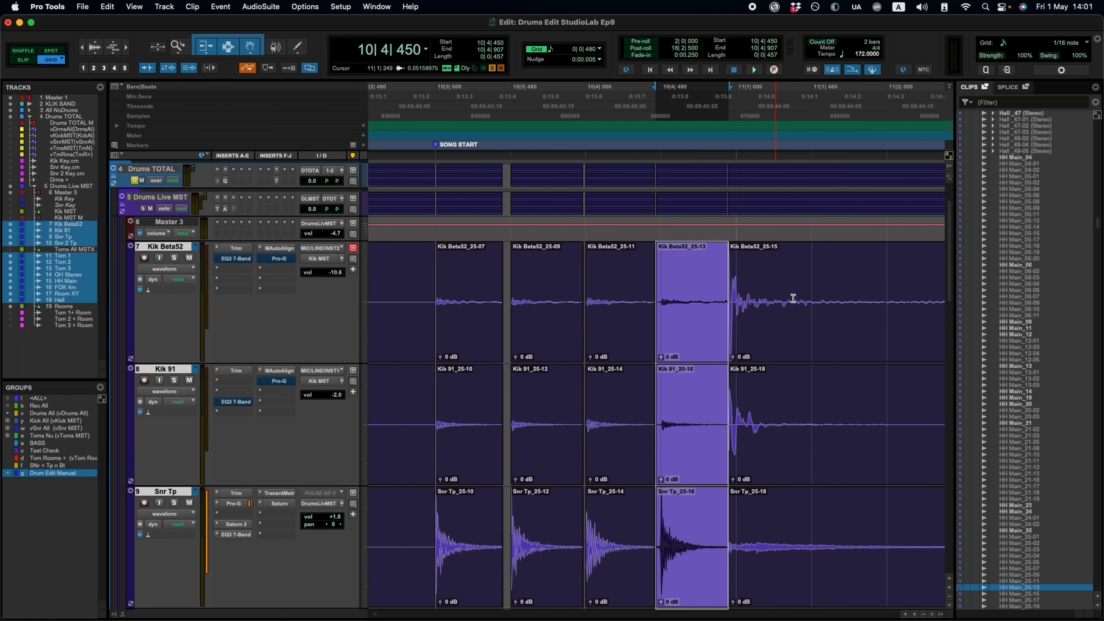
# Step: Slip the audio inside the grouped clips of the kick hit at 10|4|907 so its transient sits on 11|1|000
pyautogui.click(740, 330)
pyautogui.press('t')
pyautogui.press('t')
pyautogui.press('r')
pyautogui.press('r')
pyautogui.press('r')
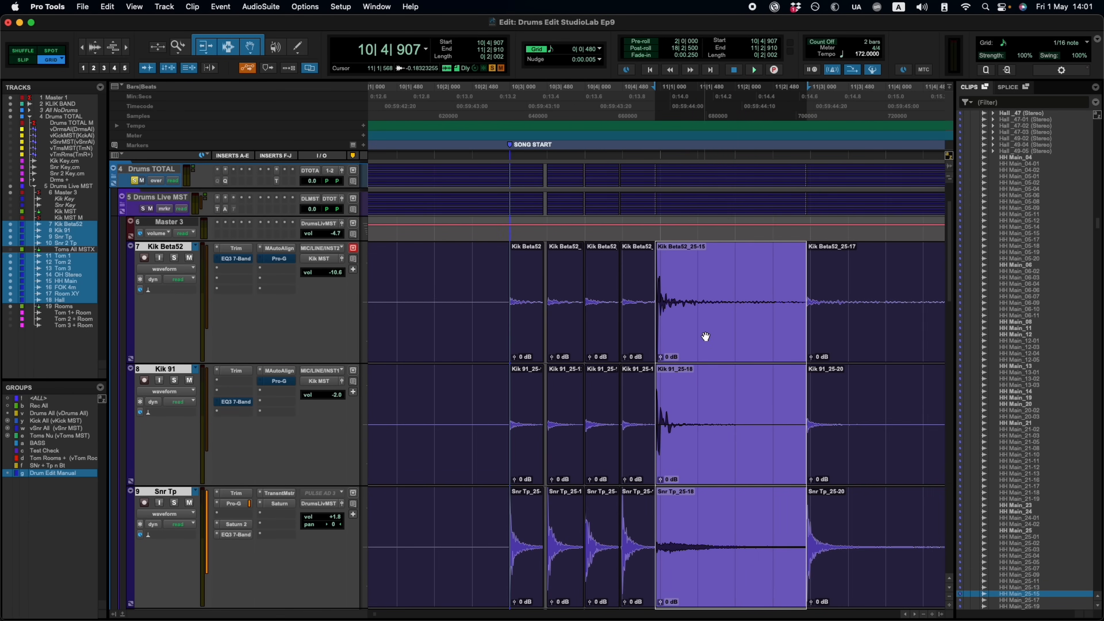
pyautogui.press('t')
pyautogui.press('t')
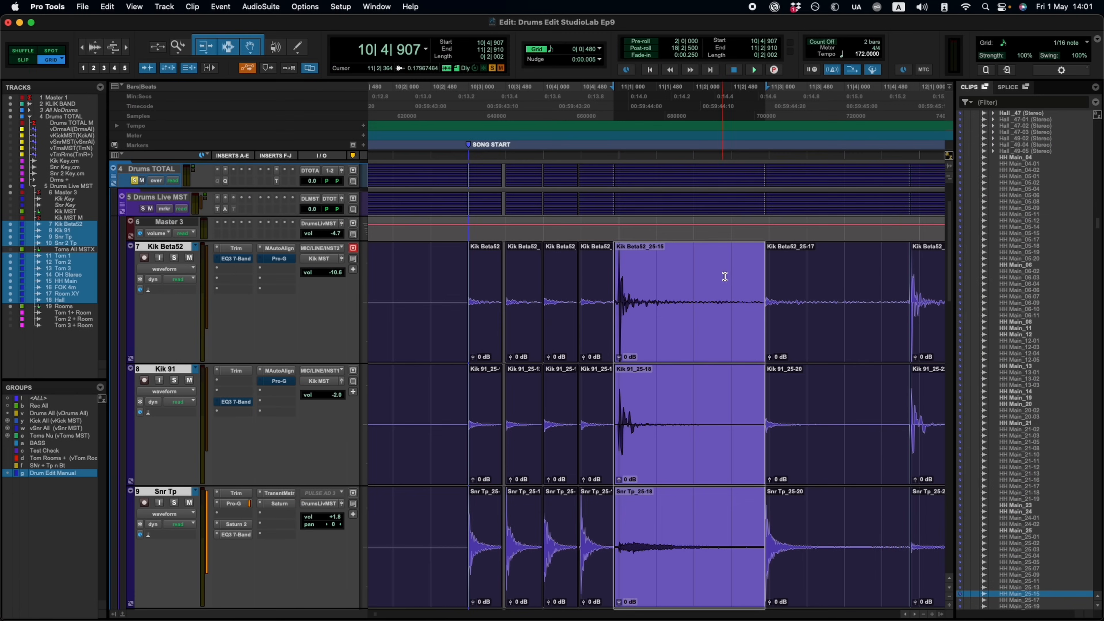
# Step: Examine the snare hit at 11|2|910 closely against the grid line at 11|3|000
pyautogui.click(811, 331)
pyautogui.press('t')
pyautogui.press('t')
pyautogui.press('t')
pyautogui.press('r')
pyautogui.press('r')
pyautogui.press('r')
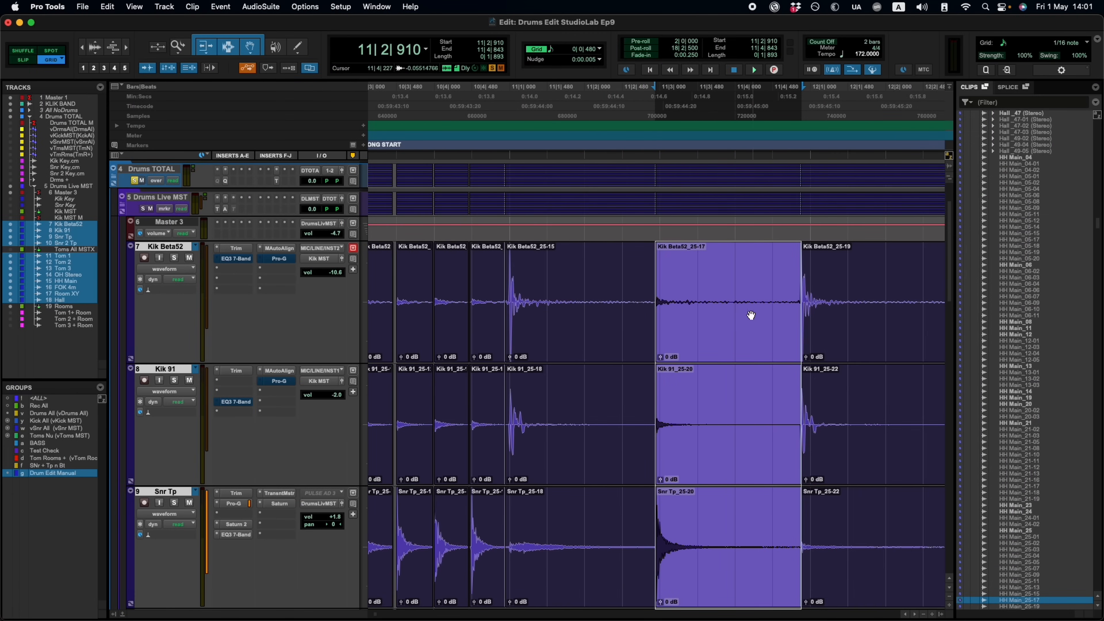
pyautogui.press('super+bracketright')
pyautogui.press('super+bracketright')
pyautogui.press('super+bracketleft')
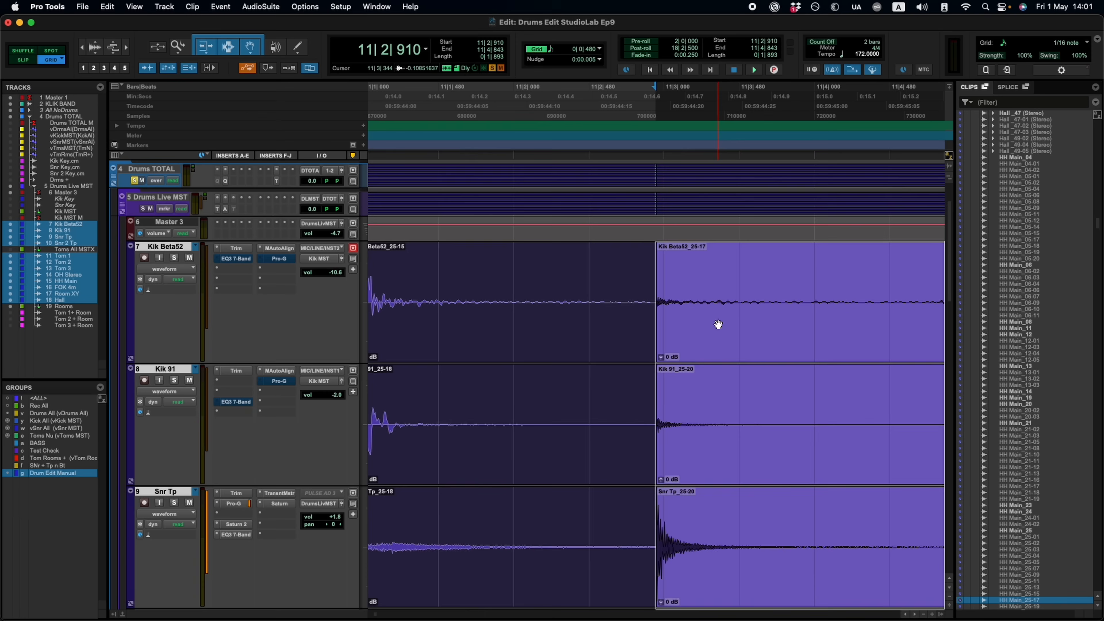
pyautogui.press('super+bracketleft')
pyautogui.moveTo(689, 335); pyautogui.dragTo(562, 305)
pyautogui.click(828, 273)
pyautogui.press('super+bracketright')
pyautogui.press('super+bracketright')
pyautogui.press('super+z')
pyautogui.press('super+bracketleft')
pyautogui.click(571, 322)
pyautogui.press('super+bracketleft')
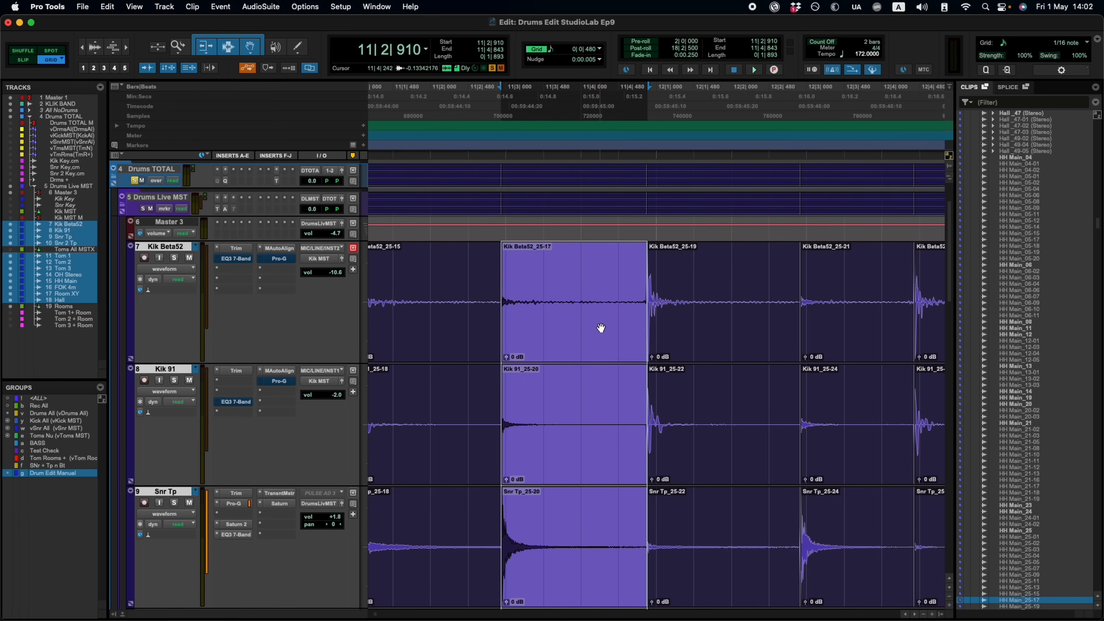
pyautogui.click(565, 272)
pyautogui.press('t')
pyautogui.press('t')
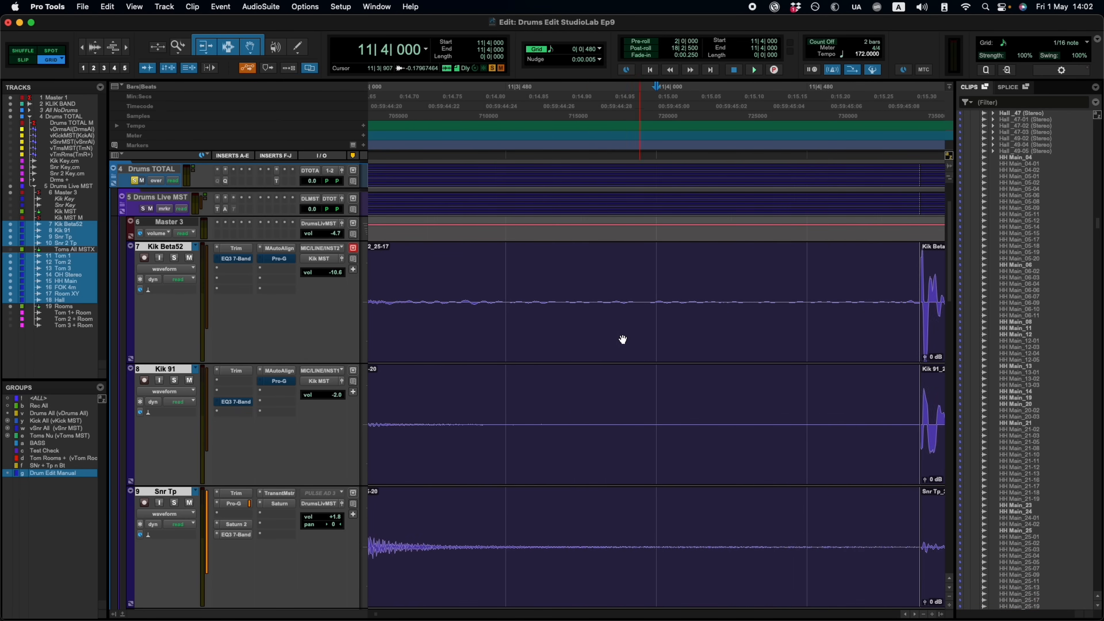
pyautogui.press('r')
# Step: Slip the audio inside the grouped clips of the snare hit at 11|2|910 in 5 ms nudges onto 11|3|000
pyautogui.click(583, 338)
pyautogui.press('t')
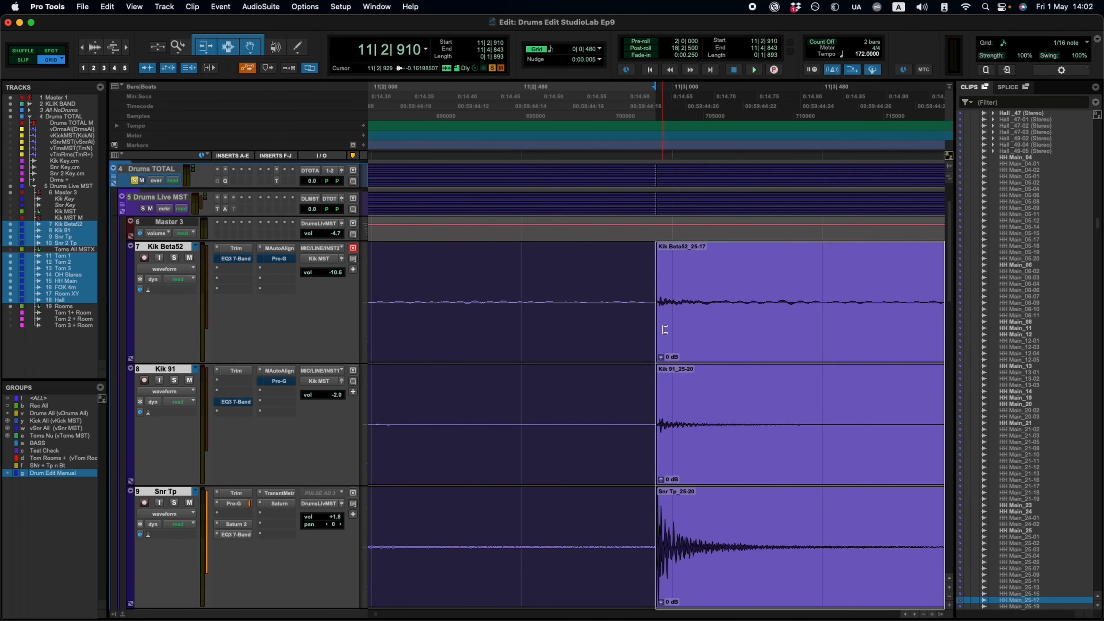
pyautogui.press('r')
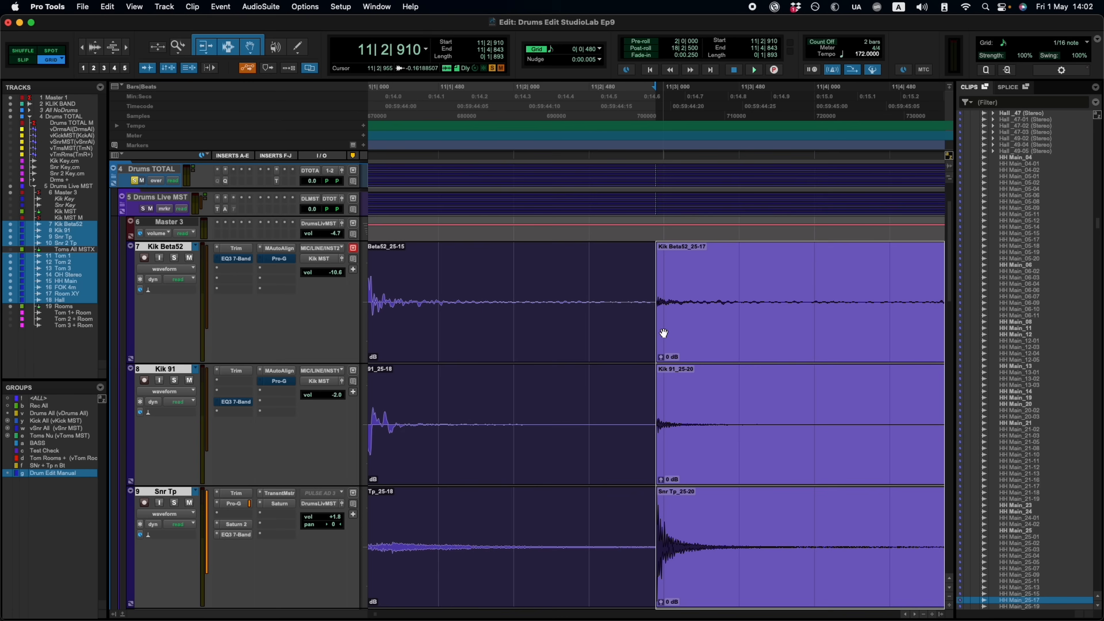
pyautogui.press('t')
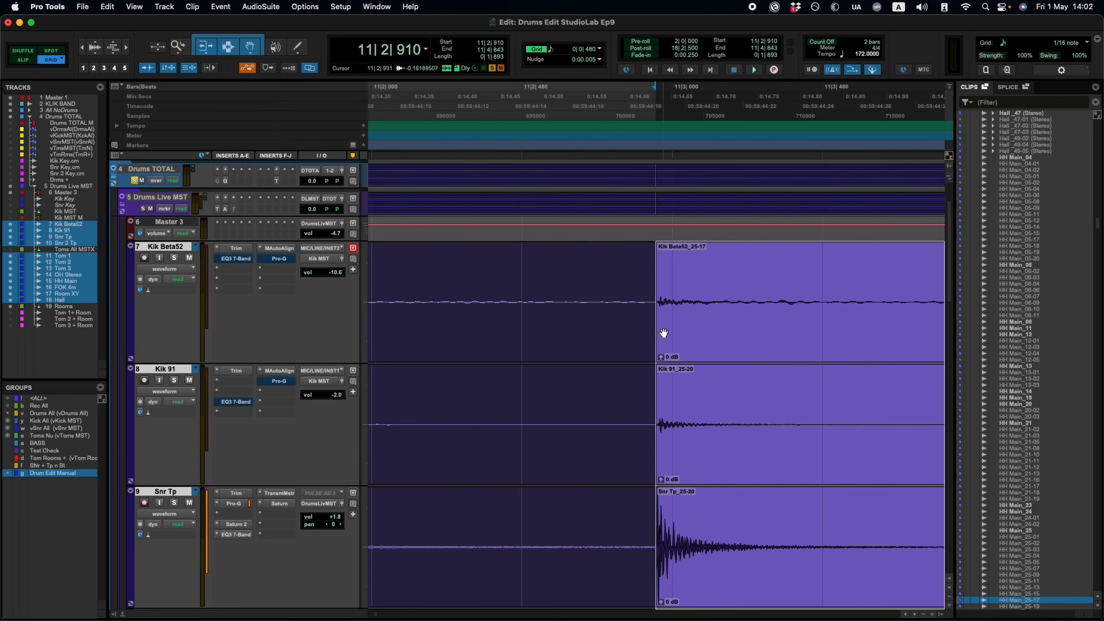
pyautogui.press('t')
pyautogui.press('ctrl+KP_Add')
pyautogui.press('ctrl+KP_Add')
pyautogui.press('ctrl+KP_Add')
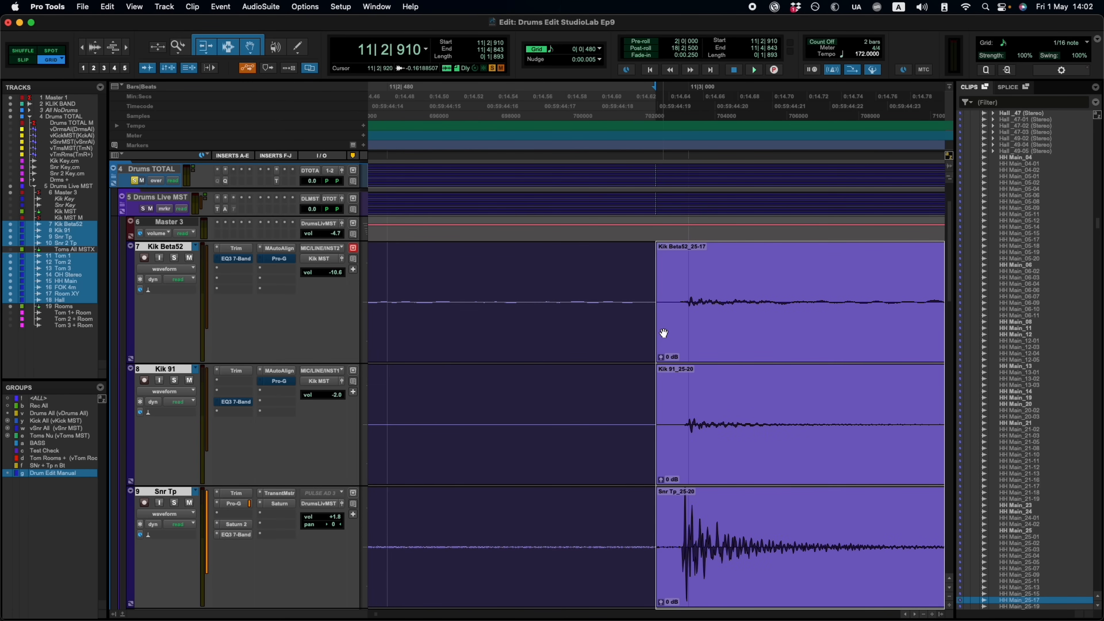
pyautogui.press('ctrl+KP_Add')
pyautogui.press('r')
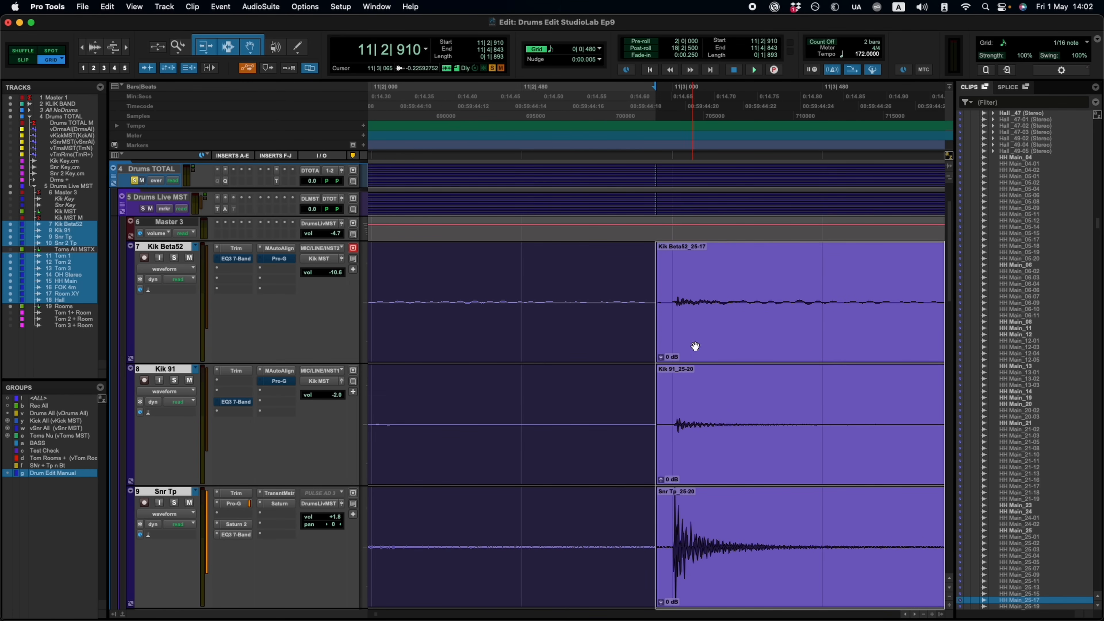
pyautogui.press('r')
pyautogui.press('r')
# Step: Nudge the audio inside the grouped clips of the kick hit at 11|4|843 later, so its transient sits on 12|1|000
pyautogui.hotkey('ctrl', 'Tab')
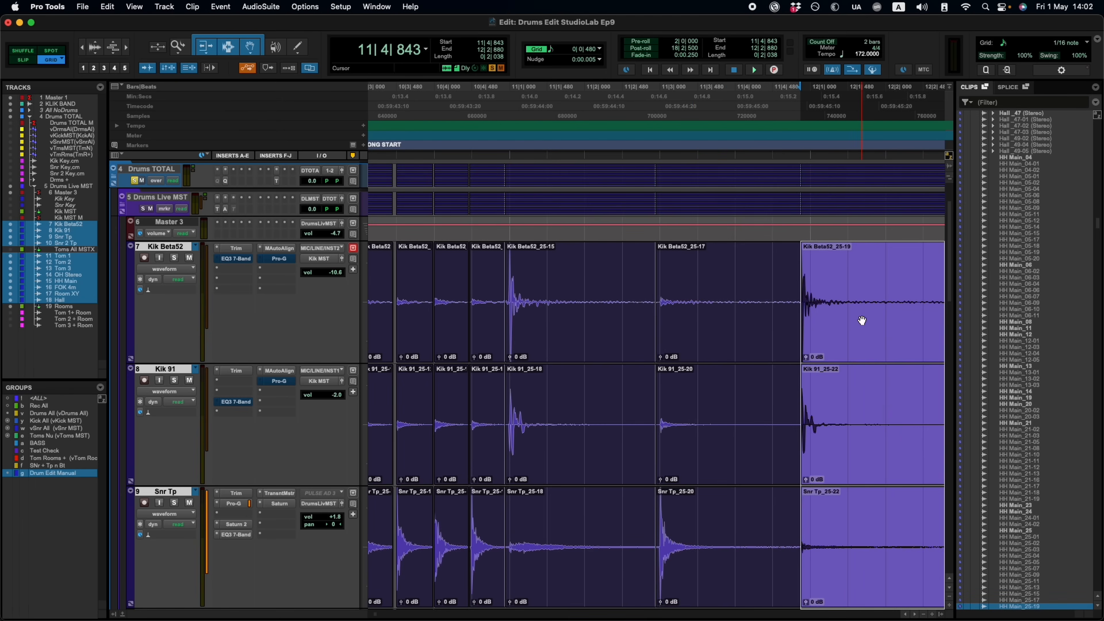
pyautogui.press('t')
pyautogui.press('r')
pyautogui.press('t')
pyautogui.press('r')
pyautogui.press('t')
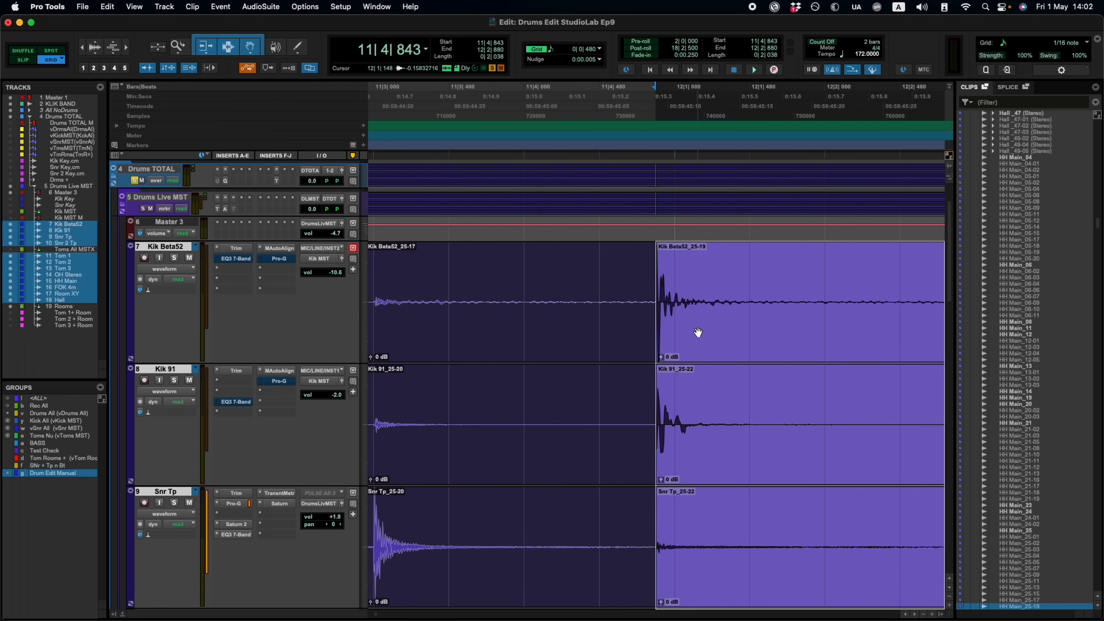
pyautogui.press('ctrl+KP_Add')
pyautogui.press('ctrl+KP_Add')
pyautogui.press('ctrl+KP_Add')
pyautogui.press('ctrl+KP_Add')
pyautogui.press('ctrl+KP_Add')
pyautogui.press('ctrl+KP_Add')
pyautogui.press('ctrl+KP_Add')
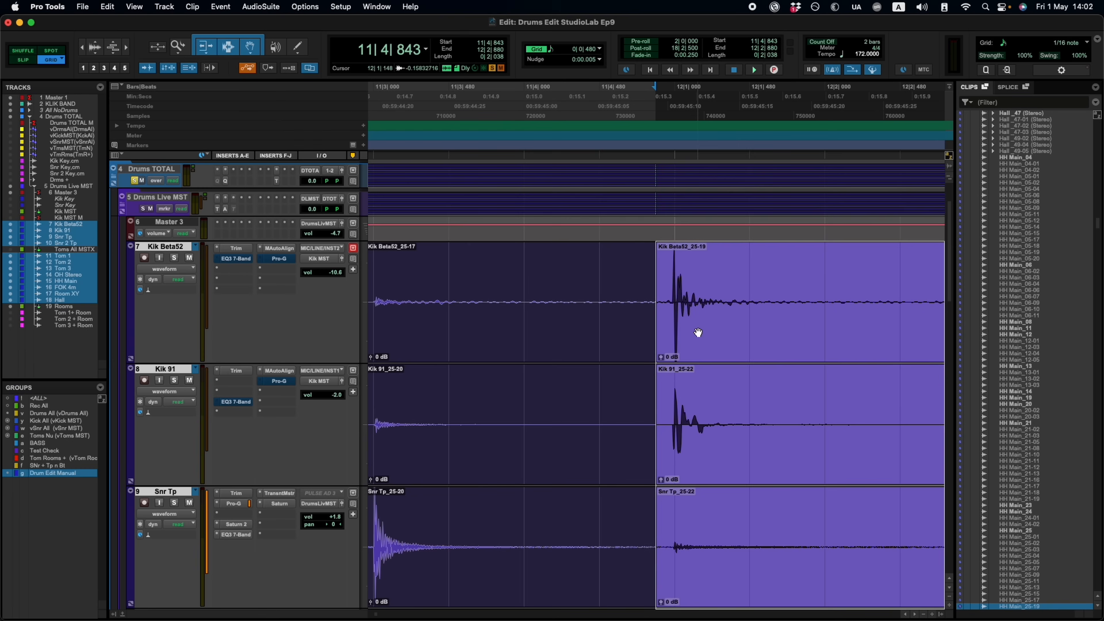
pyautogui.press('ctrl+KP_Add')
pyautogui.press('ctrl+KP_Subtract')
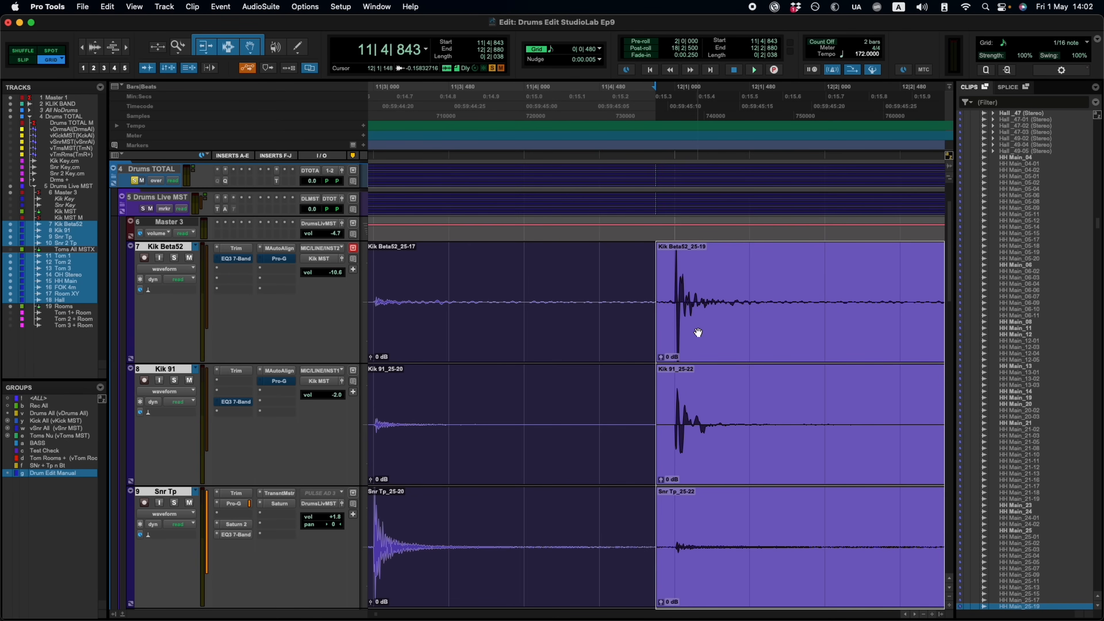
# Step: Nudge the audio inside the grouped clips of the snare hit at 12|2|880 later, onto the grid at 12|3|000
pyautogui.hscroll(10, 626, 313)
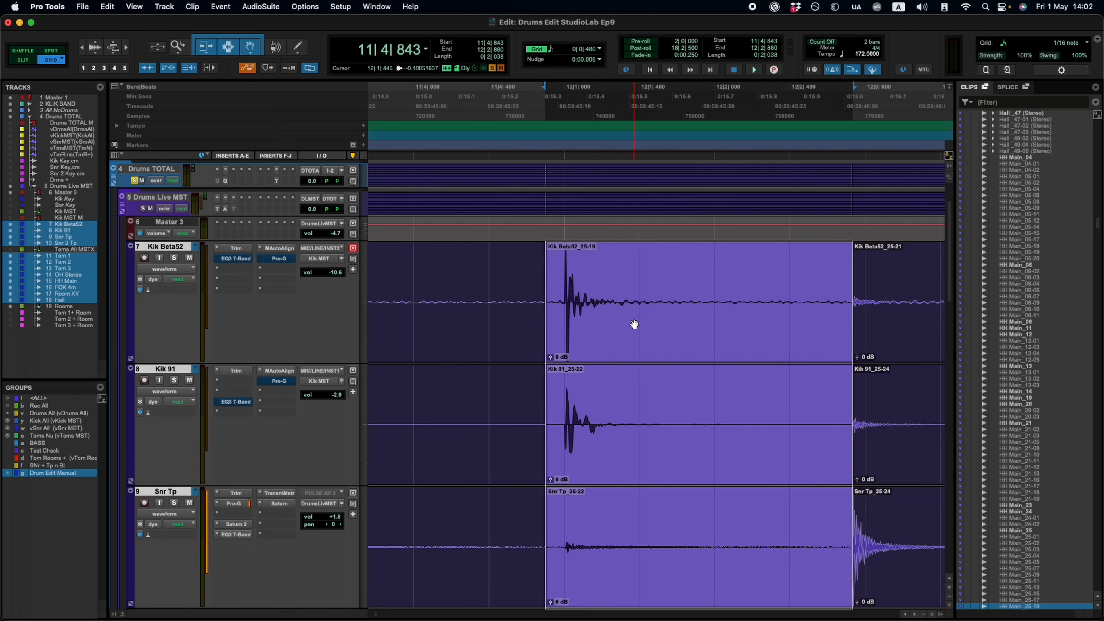
pyautogui.click(648, 314)
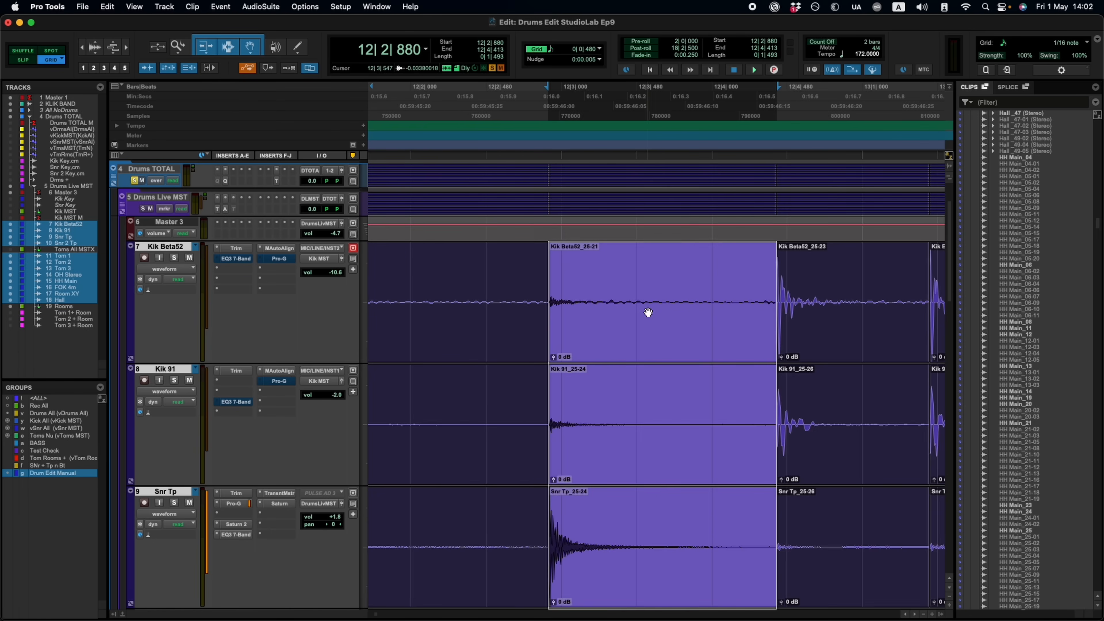
pyautogui.hotkey('ctrl', ']')
pyautogui.press('ctrl+KP_Add')
pyautogui.press('ctrl+KP_Add')
pyautogui.press('ctrl+KP_Add')
pyautogui.press('ctrl+KP_Add')
pyautogui.press('ctrl+KP_Add')
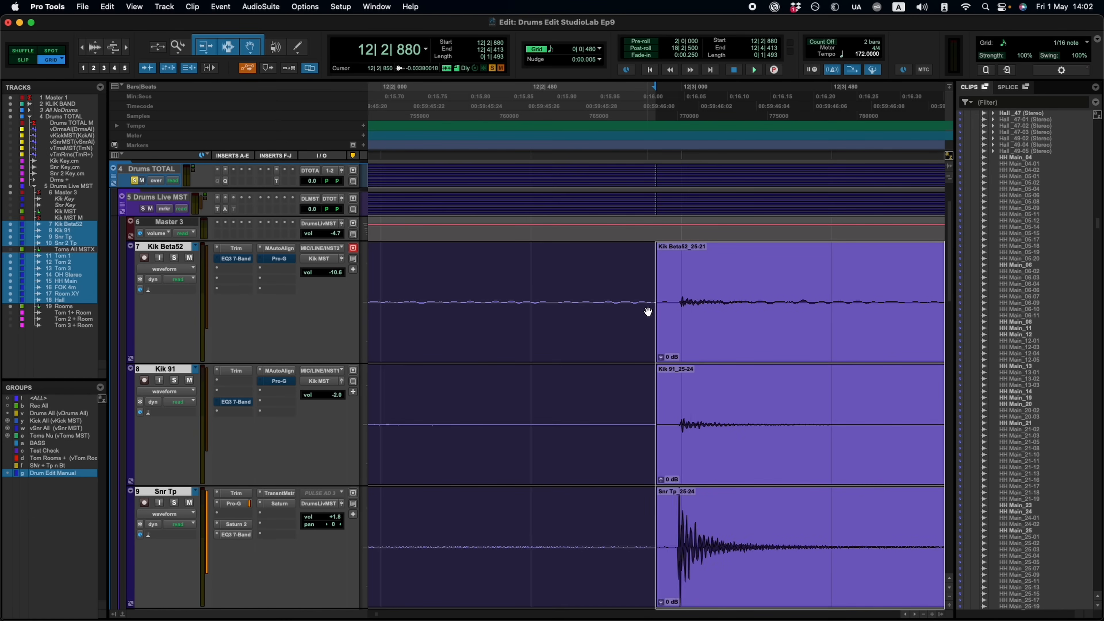
pyautogui.press('ctrl+KP_Add')
pyautogui.press('r')
pyautogui.press('r')
pyautogui.press('r')
# Step: Examine the kick hits at 12|4|413 and 13|1|429 against their nearest grid lines
pyautogui.click(739, 321)
pyautogui.press('r')
pyautogui.press('r')
pyautogui.press('r')
pyautogui.press('t')
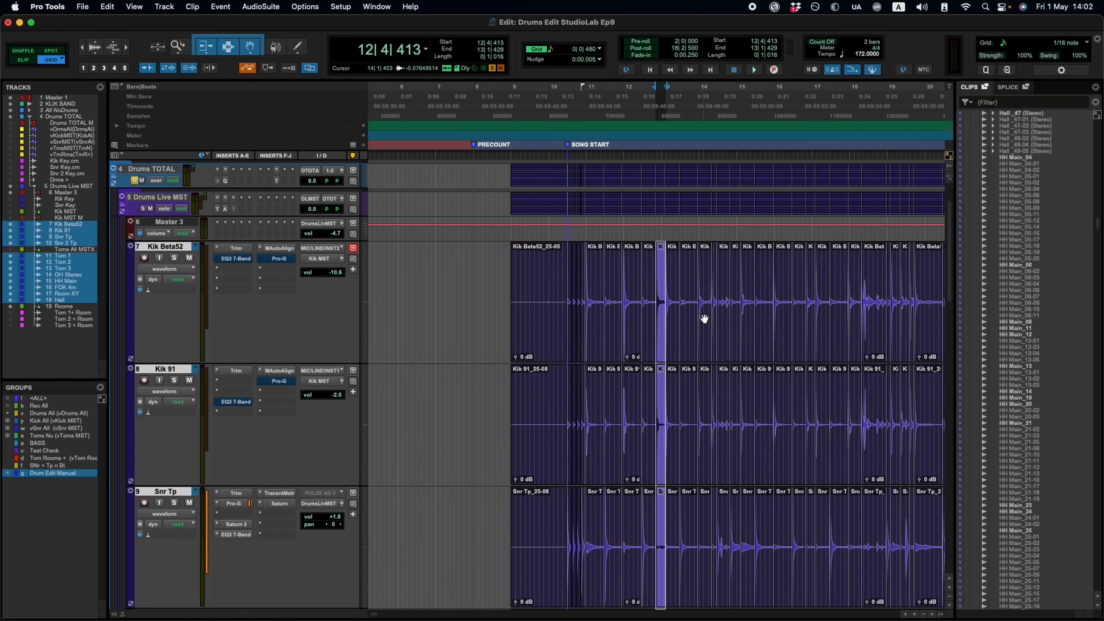
pyautogui.click(680, 330)
pyautogui.press('t')
pyautogui.press('t')
pyautogui.press('t')
pyautogui.press('t')
pyautogui.press('t')
pyautogui.press('r')
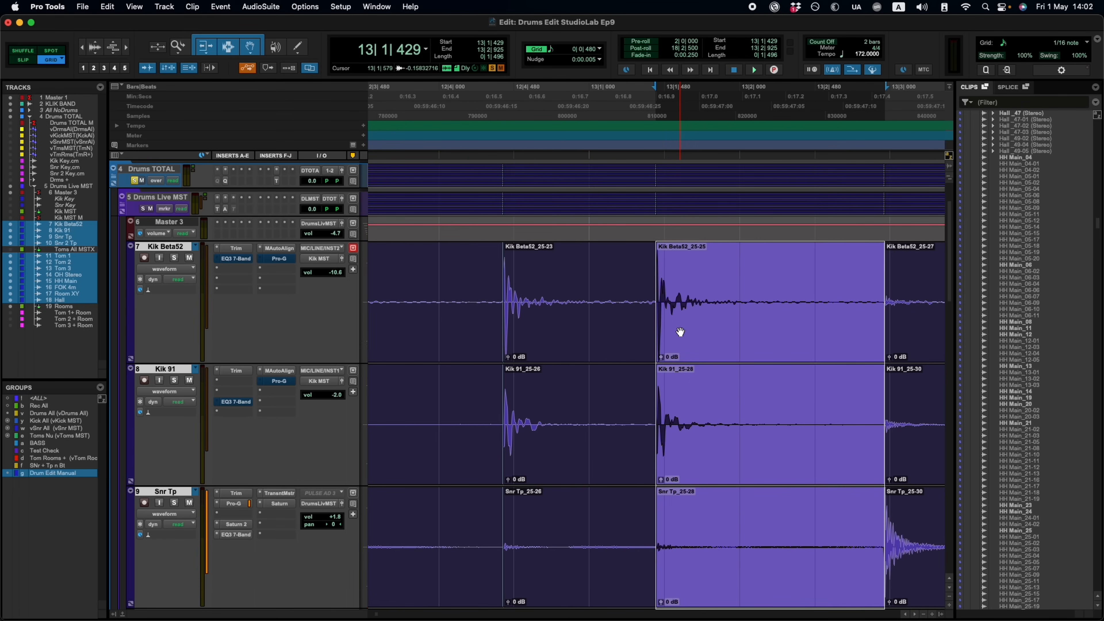
# Step: Select all grouped drum clips from the kick hit at 13|1|429 through 33|1|000 and move them together to start at 13|1|480
pyautogui.press('r')
pyautogui.press('r')
pyautogui.press('r')
pyautogui.press('r')
pyautogui.press('r')
pyautogui.press('r')
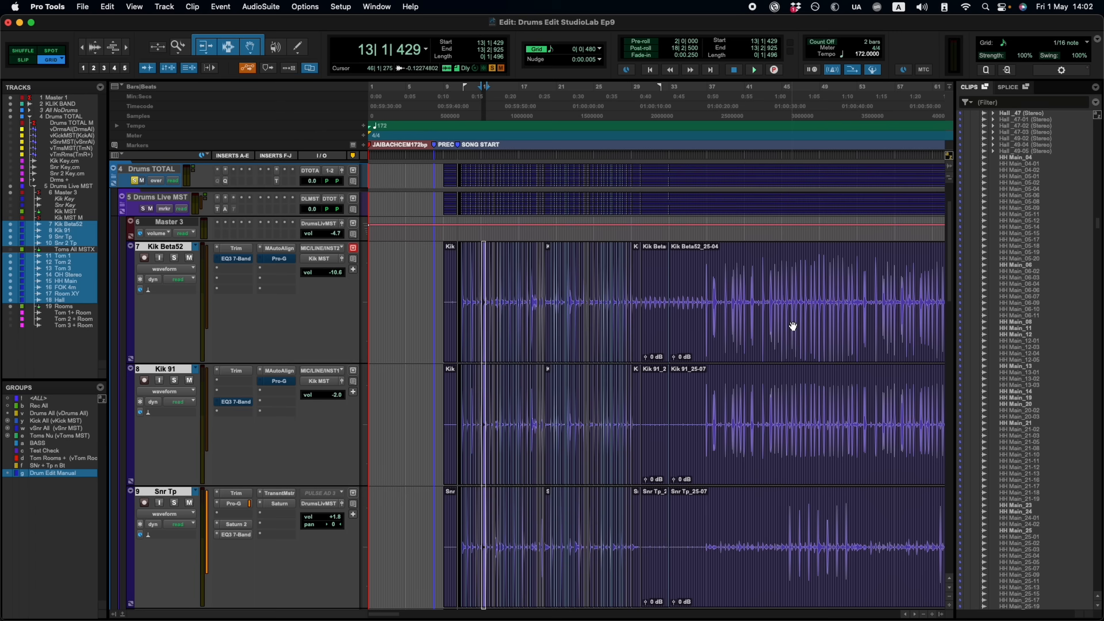
pyautogui.keyDown('shift'); pyautogui.click(653, 336); pyautogui.keyUp('shift')
pyautogui.press('t')
pyautogui.press('t')
pyautogui.press('t')
pyautogui.press('t')
pyautogui.press('t')
pyautogui.press('t')
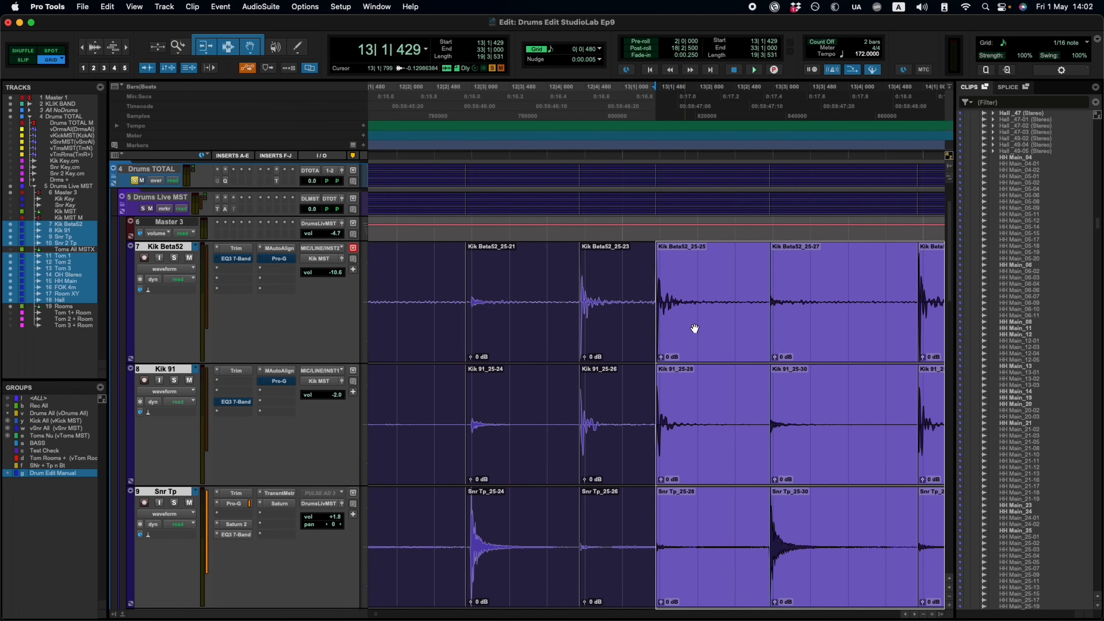
pyautogui.moveTo(692, 341); pyautogui.dragTo(696, 335)
pyautogui.press('r')
pyautogui.press('r')
pyautogui.press('r')
pyautogui.press('r')
pyautogui.press('r')
pyautogui.press('r')
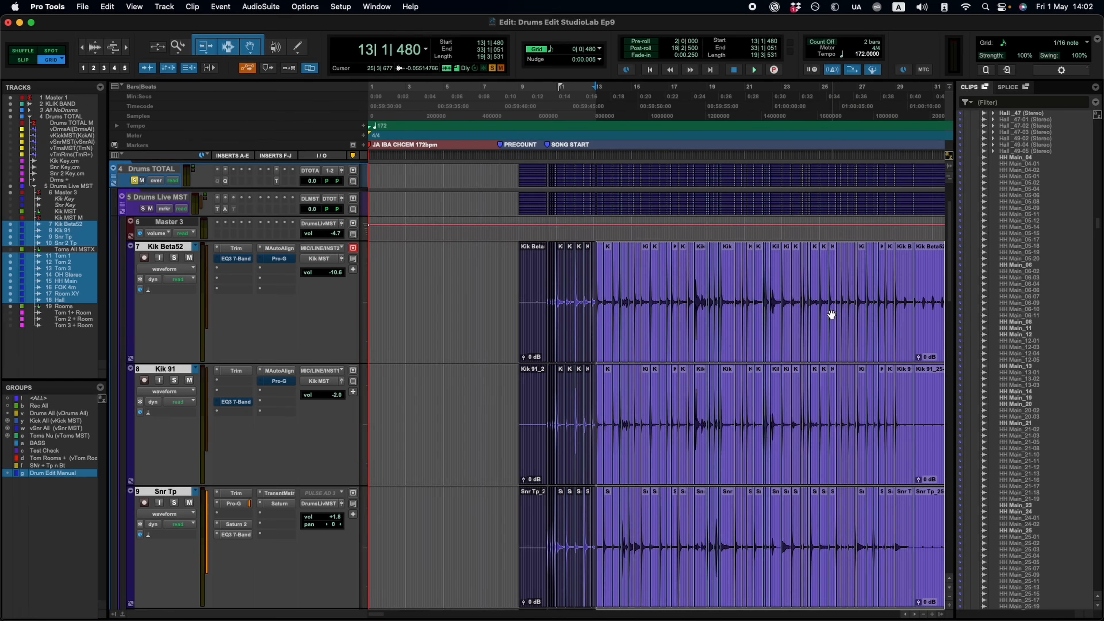
# Step: Examine the kick transient at 13|1|480 and the gap between its grouped clips and the preceding ones
pyautogui.press('t')
pyautogui.press('t')
pyautogui.press('t')
pyautogui.press('t')
pyautogui.press('t')
pyautogui.press('t')
pyautogui.press('t')
pyautogui.press('t')
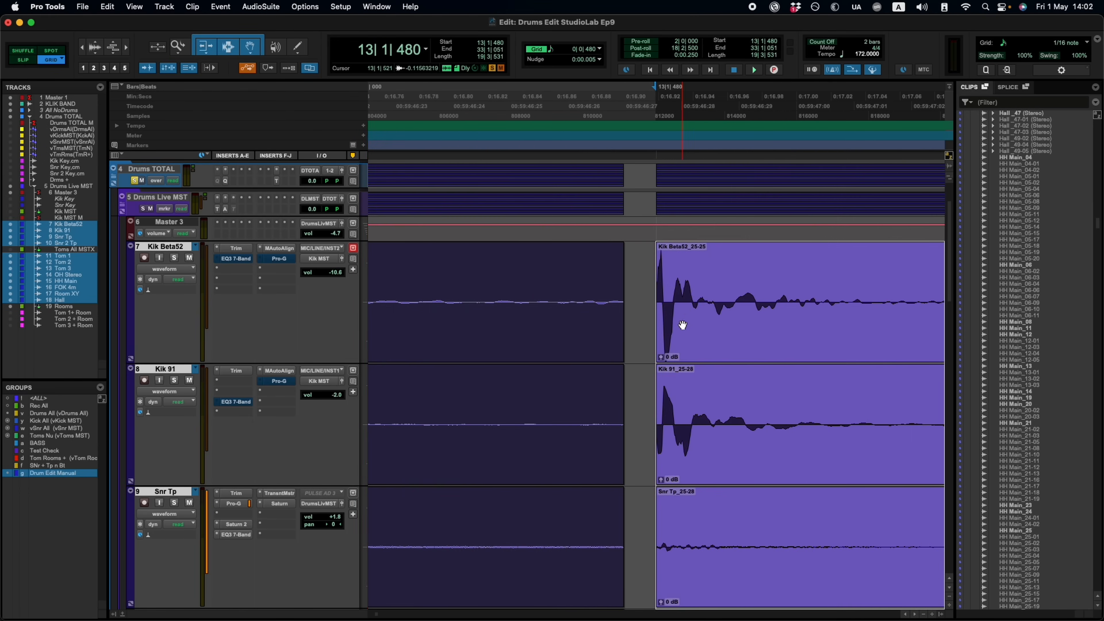
pyautogui.press('r')
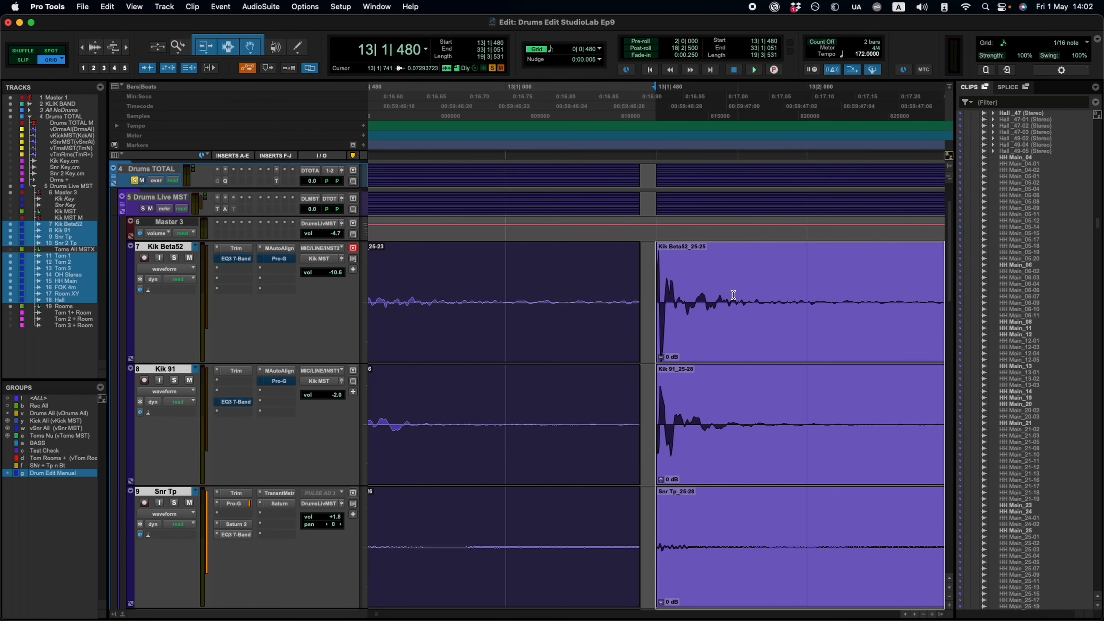
pyautogui.press('r')
pyautogui.press('r')
pyautogui.click(825, 269)
pyautogui.press('t')
pyautogui.press('t')
pyautogui.press('r')
pyautogui.click(569, 330)
pyautogui.press('t')
pyautogui.click(734, 334)
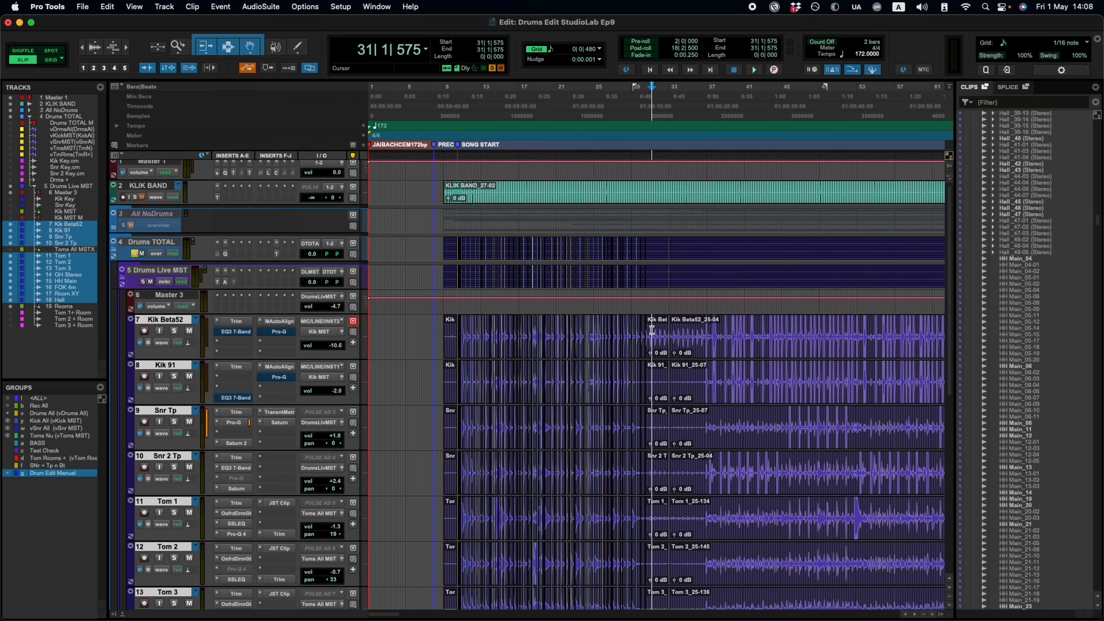
# Step: Select all edited grouped drum clips from 9|1|000 through 33|1|059
pyautogui.click(449, 351)
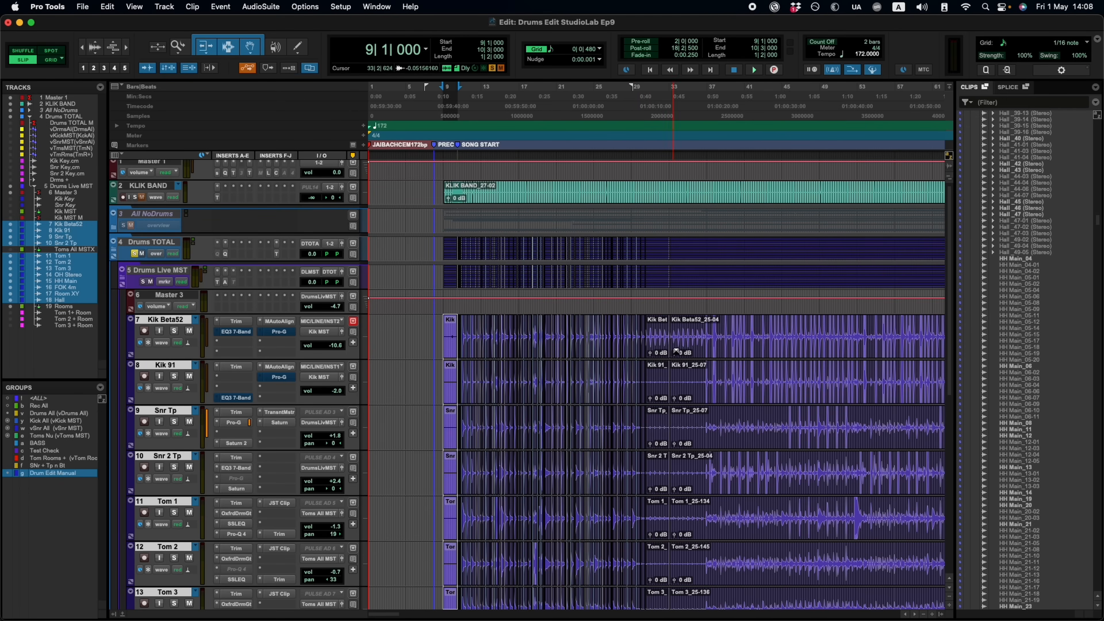
pyautogui.keyDown('shift'); pyautogui.click(660, 354); pyautogui.keyUp('shift')
pyautogui.press('t')
pyautogui.press('t')
pyautogui.press('t')
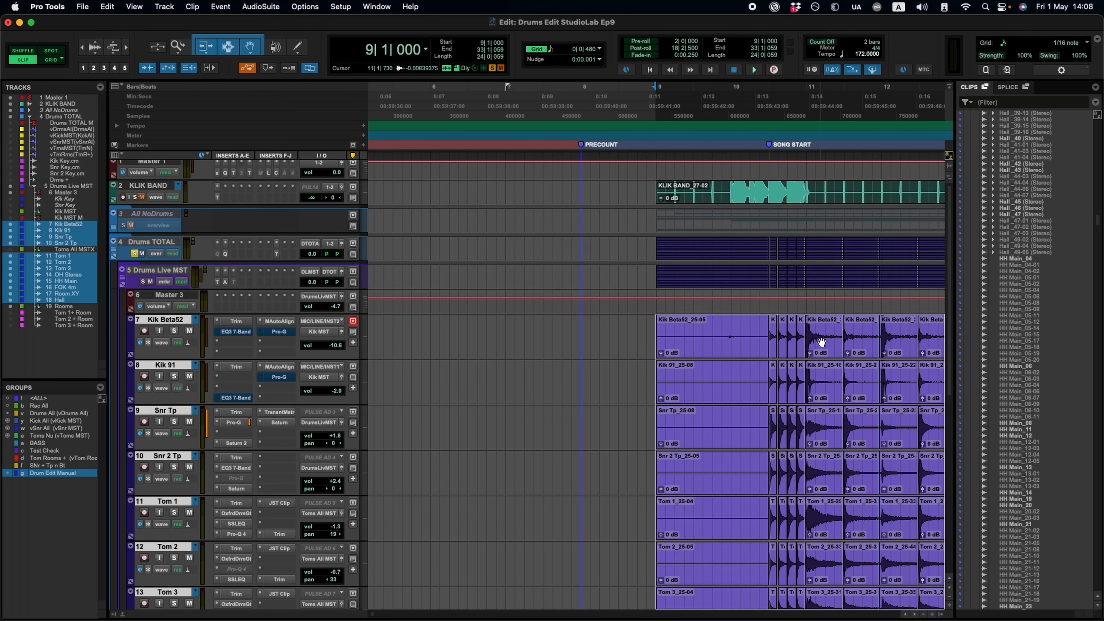
# Step: Open Beat Detective and set its Edit Smoothing operation to Fill Gaps, keeping its window clear of the drum clips
pyautogui.press('super+8')
pyautogui.hscroll(5, 649, 336)
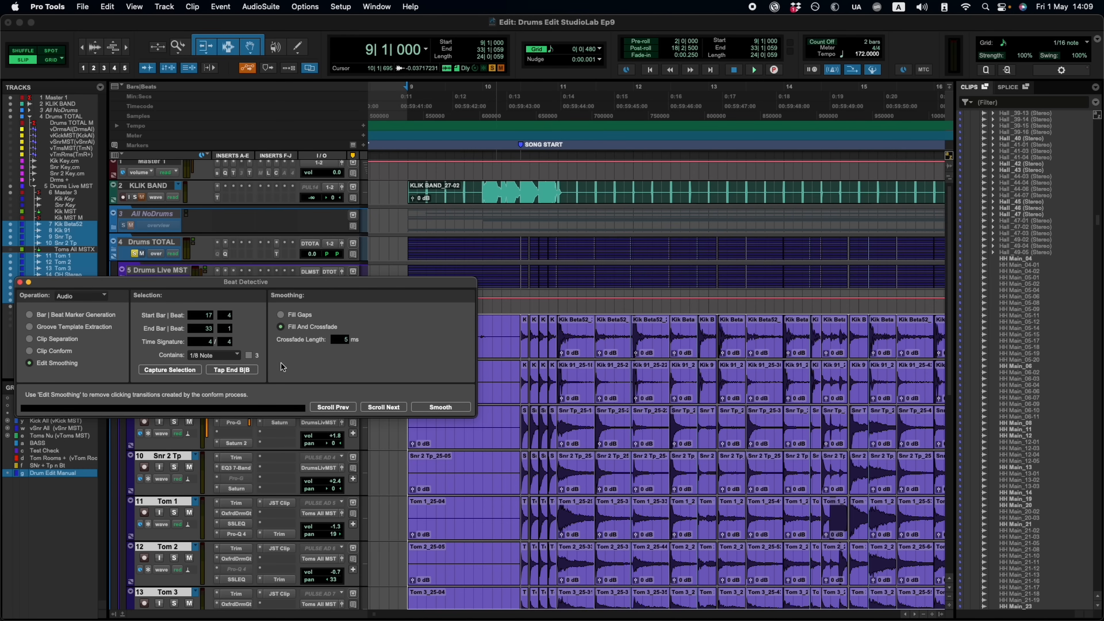
pyautogui.click(298, 314)
pyautogui.moveTo(309, 289); pyautogui.dragTo(305, 175)
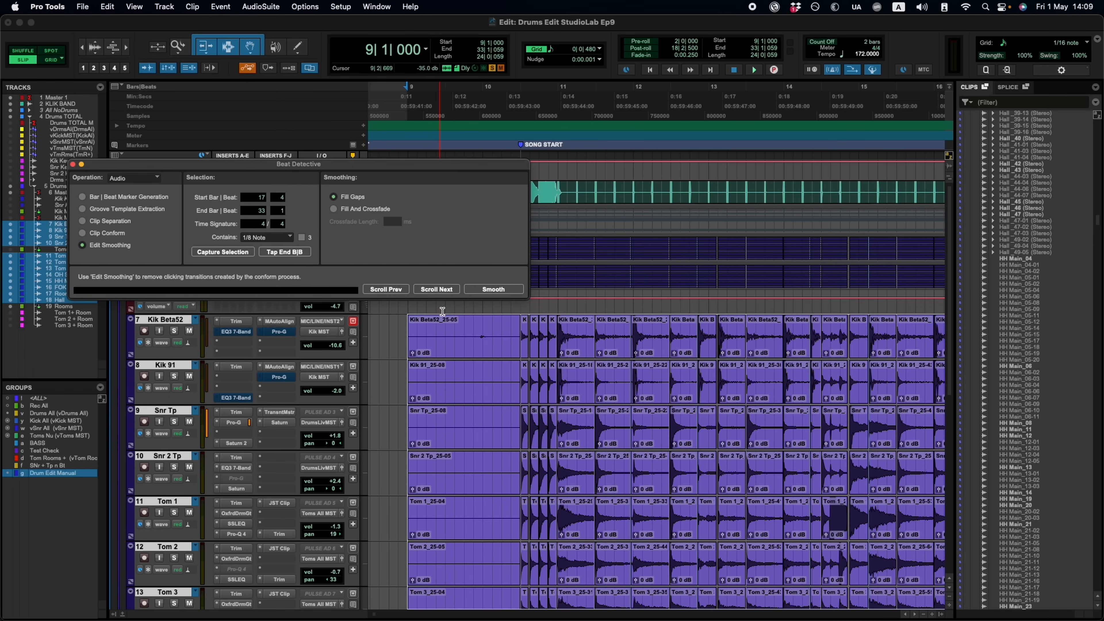
# Step: Fill the gaps between the selected drum clips by applying Beat Detective's Edit Smoothing
pyautogui.press('t')
pyautogui.press('r')
pyautogui.press('r')
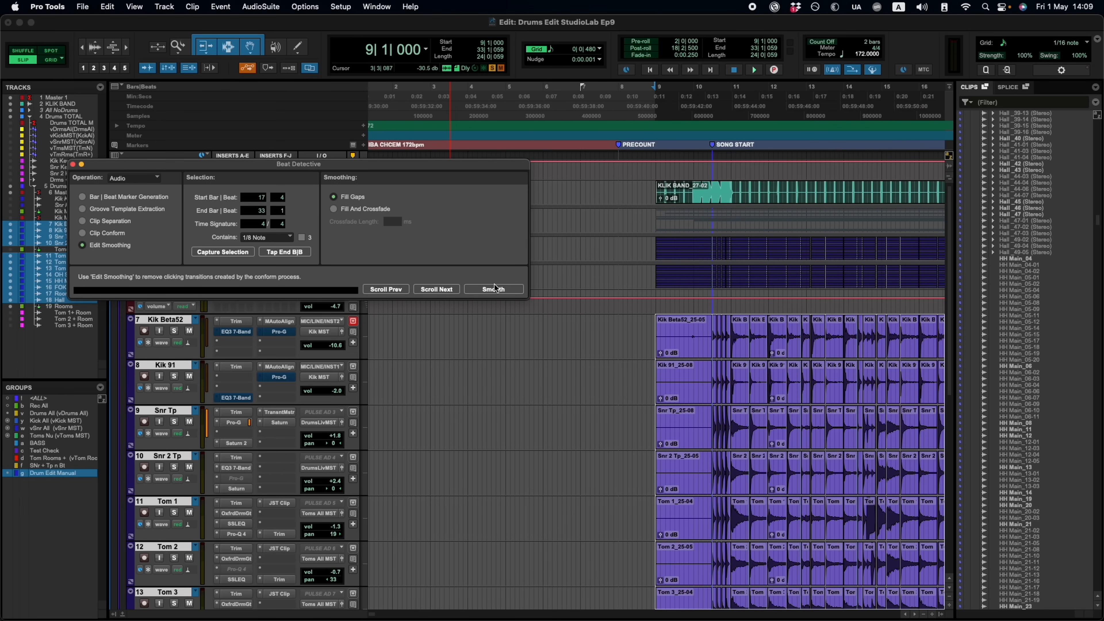
pyautogui.press('r')
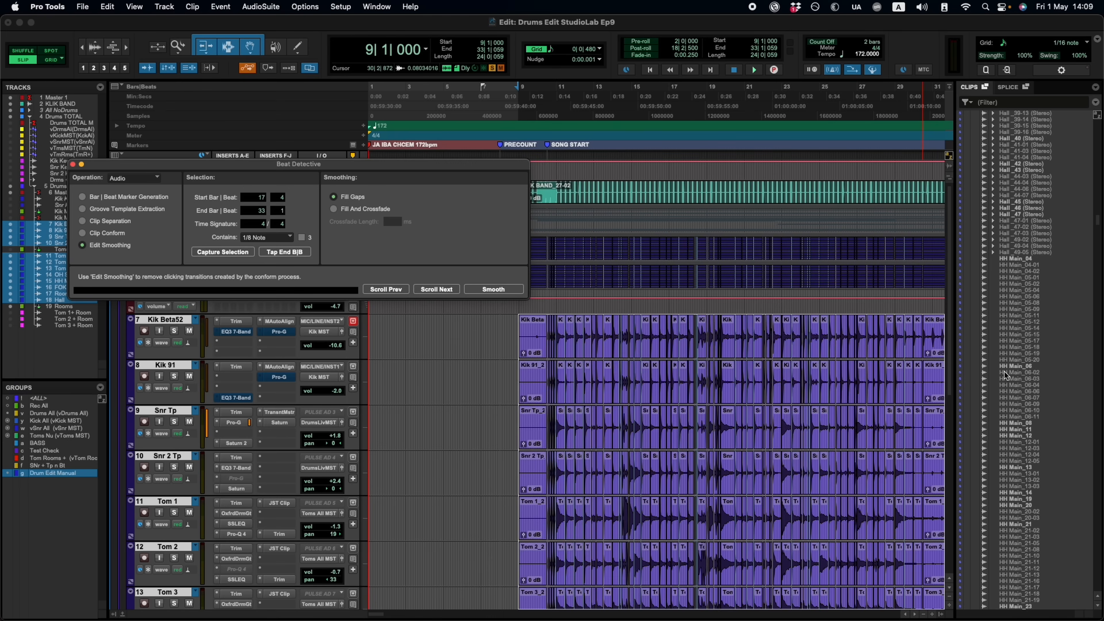
pyautogui.press('r')
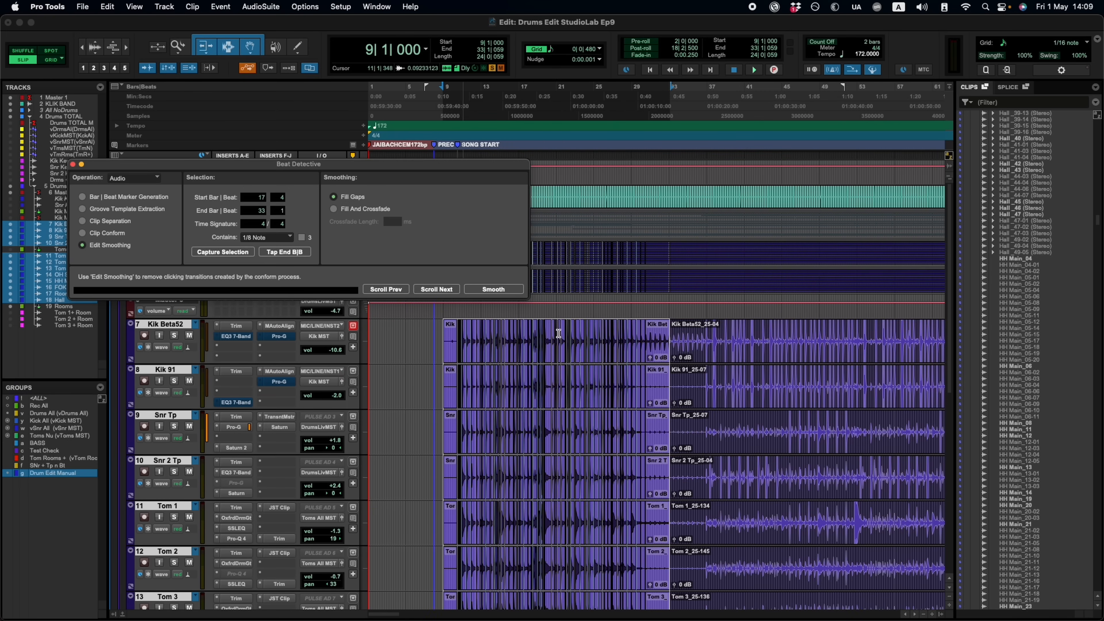
pyautogui.press('t')
pyautogui.press('r')
pyautogui.press('t')
pyautogui.press('t')
pyautogui.press('t')
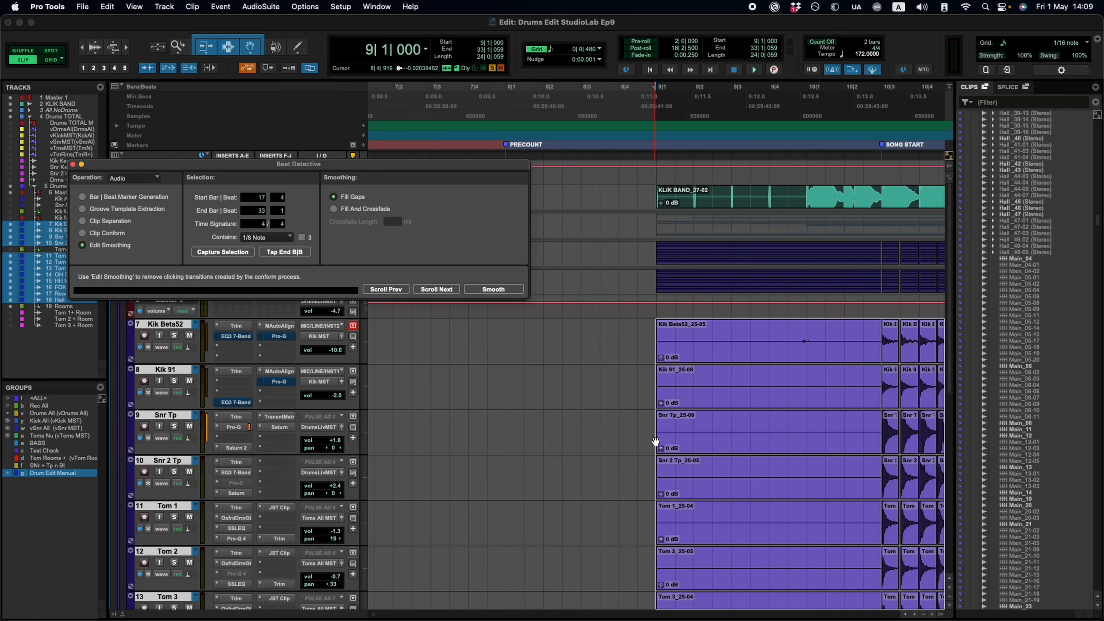
pyautogui.press('t')
pyautogui.press('t')
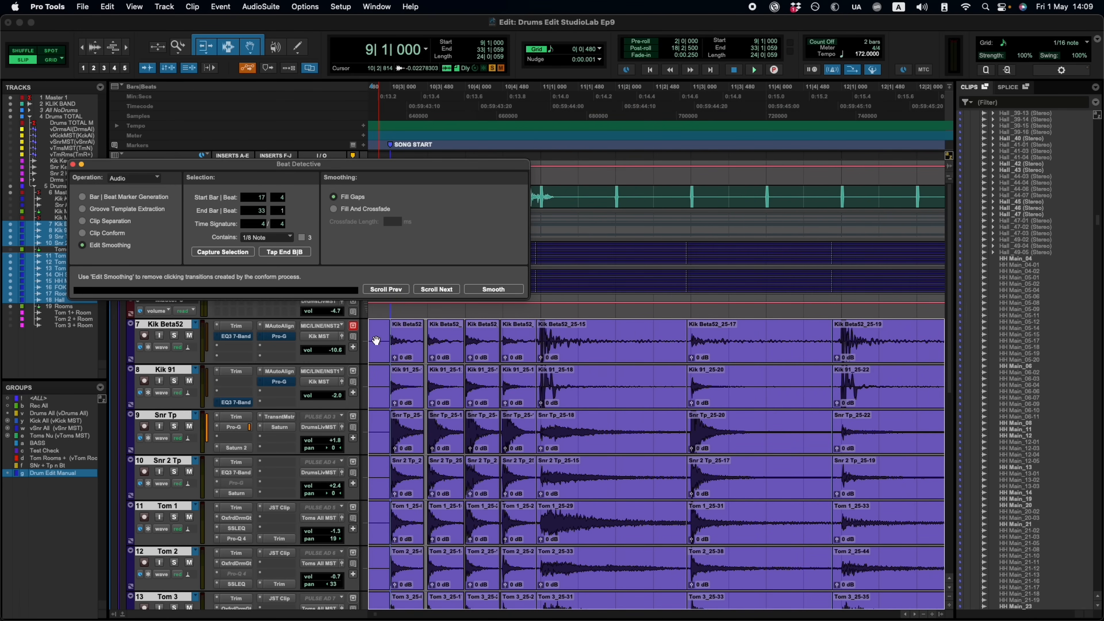
pyautogui.click(494, 291)
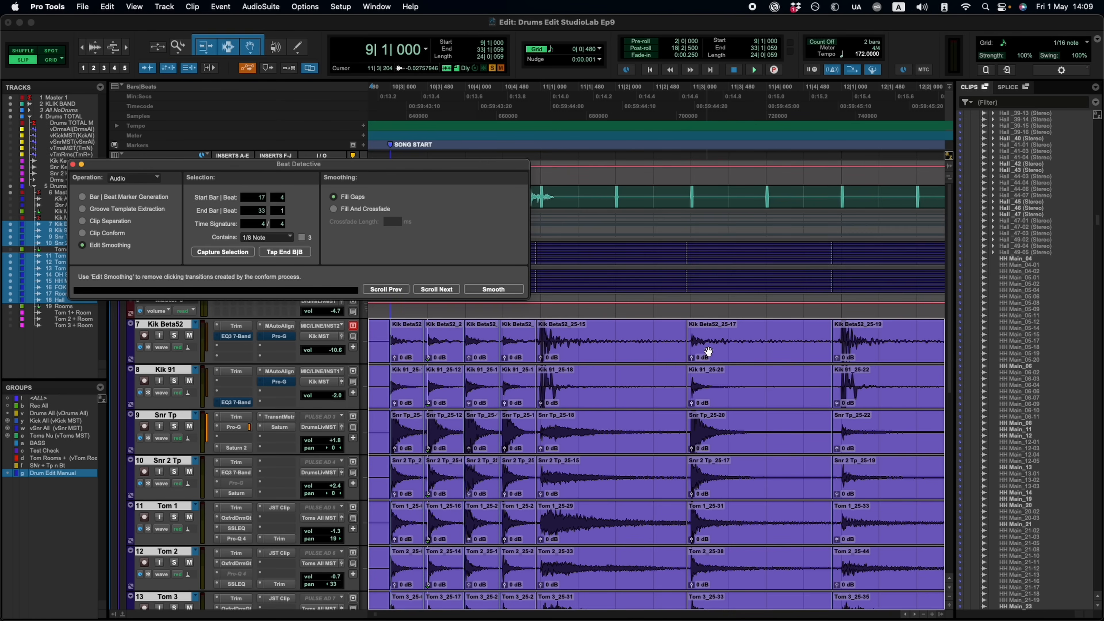
# Step: Examine the smoothed clip boundaries around 11|3|065 and across the edited drum section for remaining gaps
pyautogui.click(696, 331)
pyautogui.press('t')
pyautogui.press('t')
pyautogui.press('r')
pyautogui.press('r')
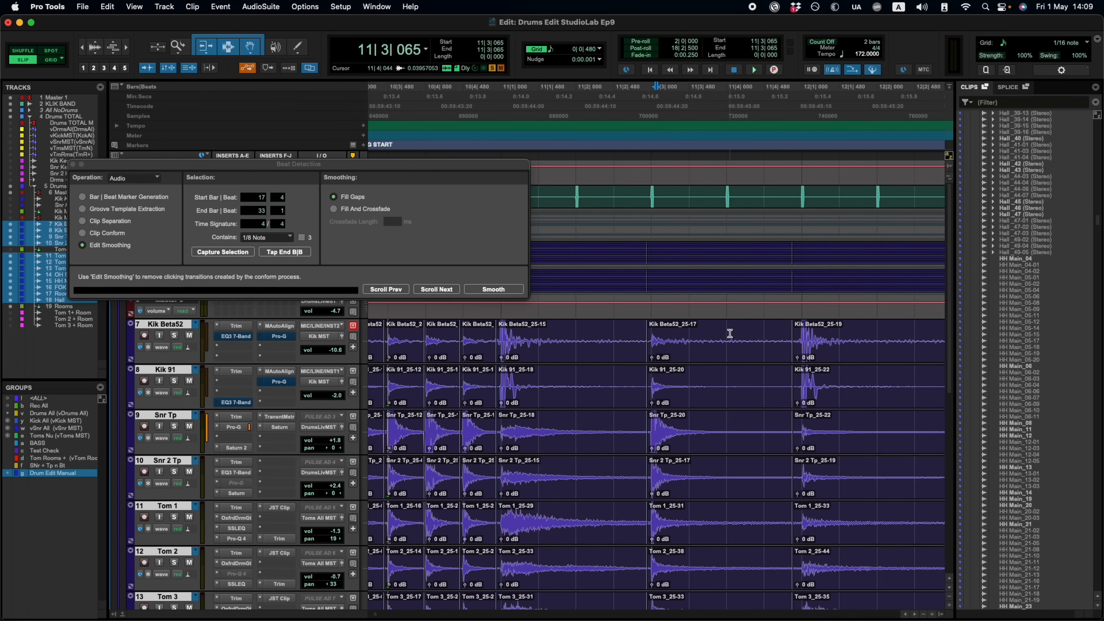
pyautogui.press('r')
pyautogui.press('r')
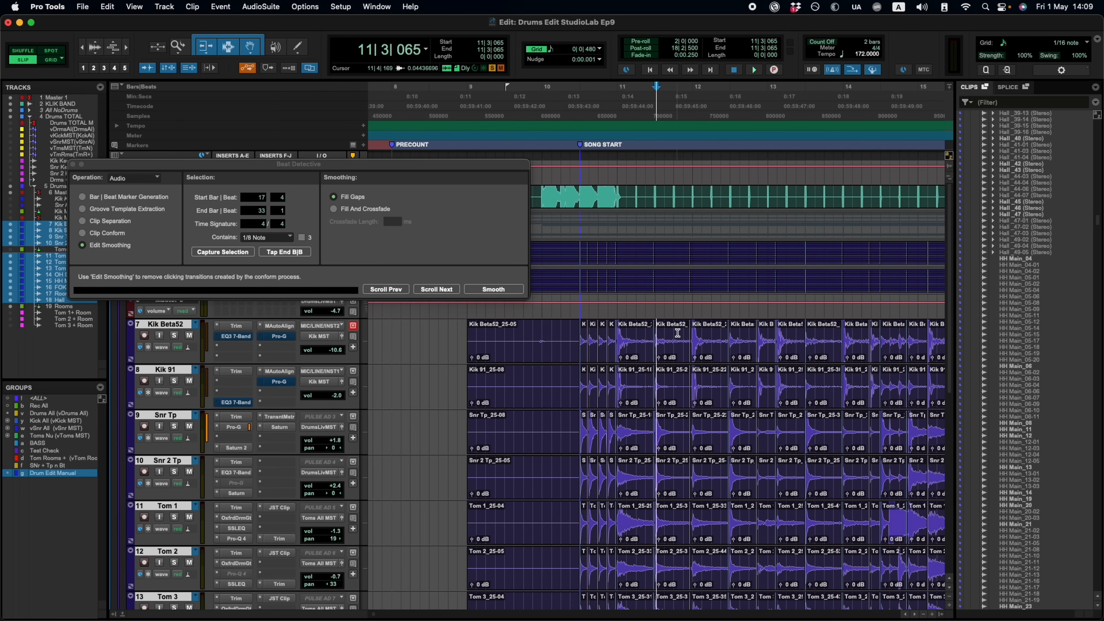
pyautogui.press('r')
pyautogui.press('r')
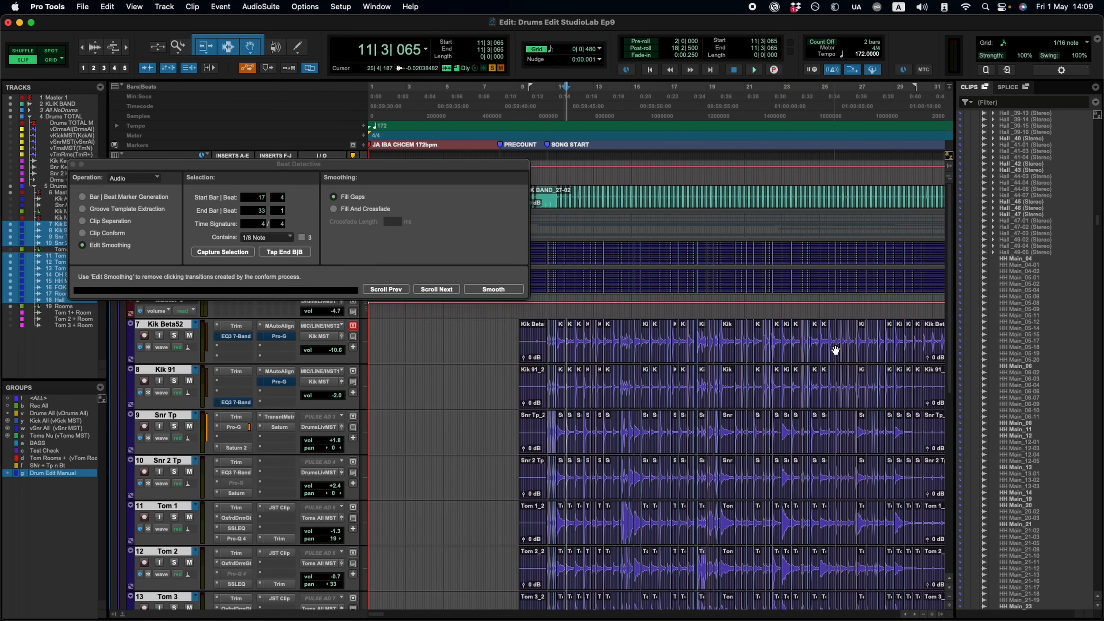
# Step: Select the edited drums from 9|4|217 to 31|4|513, starting inside the first clip and ending inside the last edited one
pyautogui.press('r')
pyautogui.click(656, 329)
pyautogui.press('t')
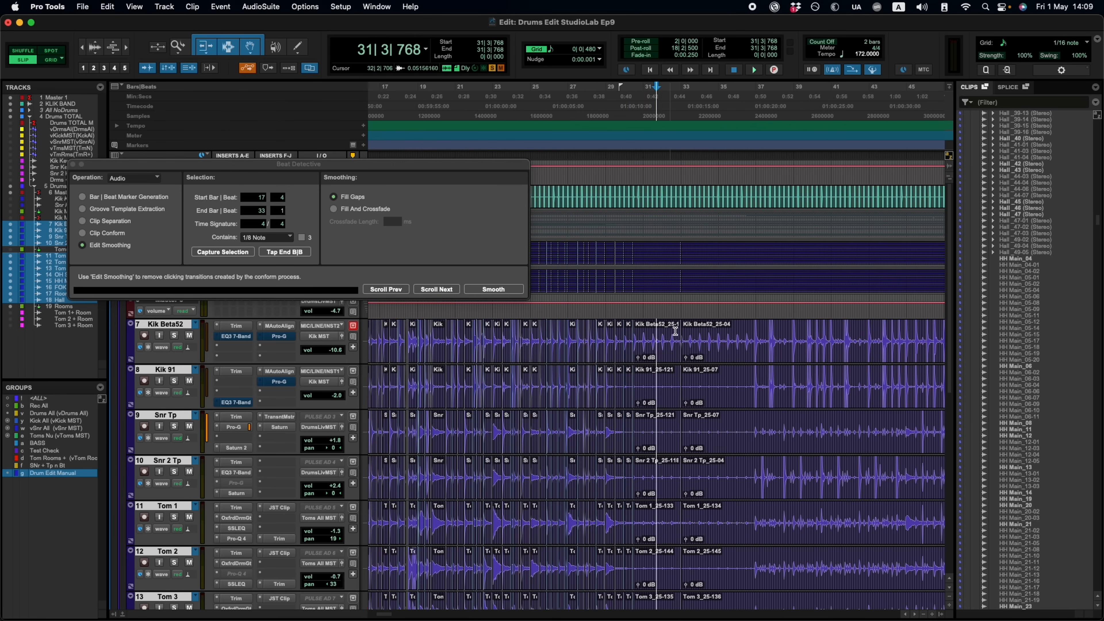
pyautogui.press('r')
pyautogui.moveTo(658, 339); pyautogui.dragTo(449, 384)
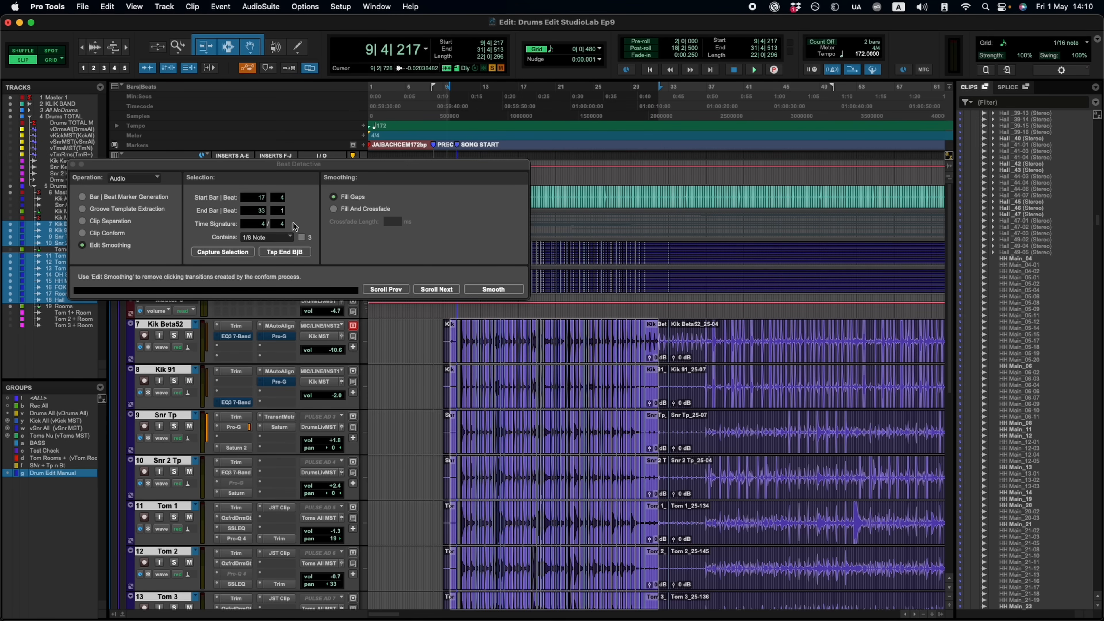
# Step: Apply batch fades to the selected drums with the Drums EditBatchFades preset, using 3 ms pre-splice crossfades and 5 ms fade-outs
pyautogui.press('super+f')
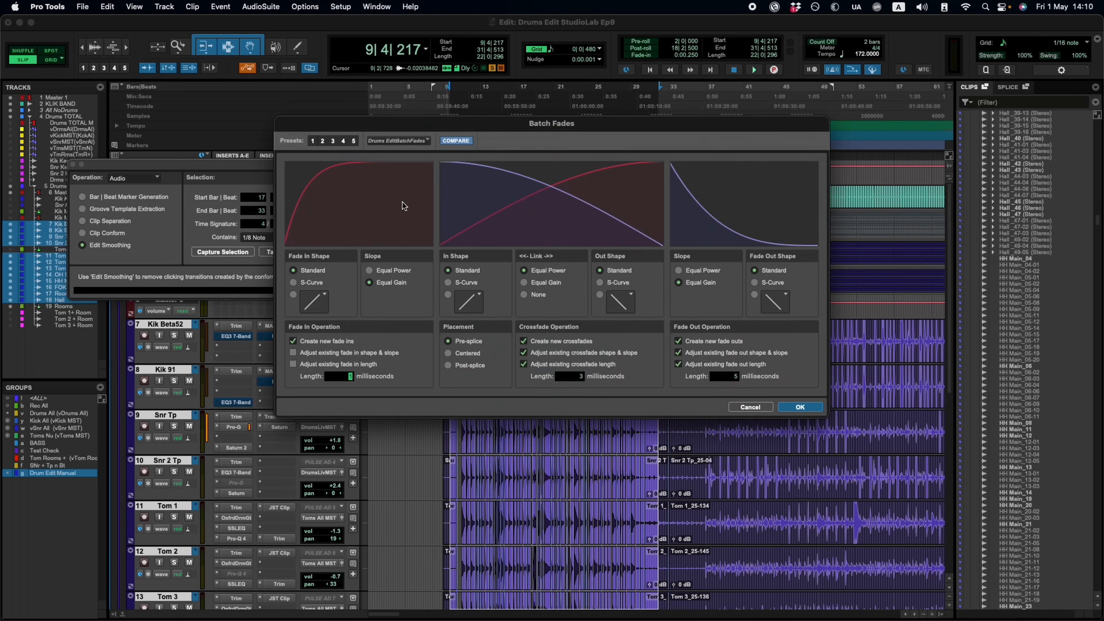
pyautogui.moveTo(397, 123); pyautogui.dragTo(513, 63)
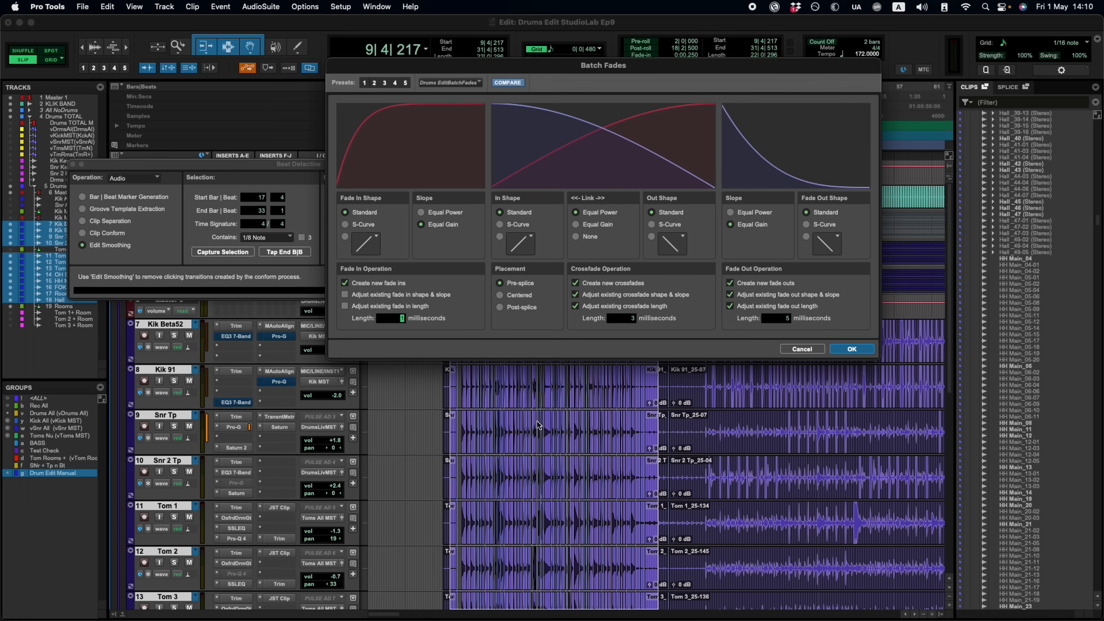
pyautogui.click(850, 349)
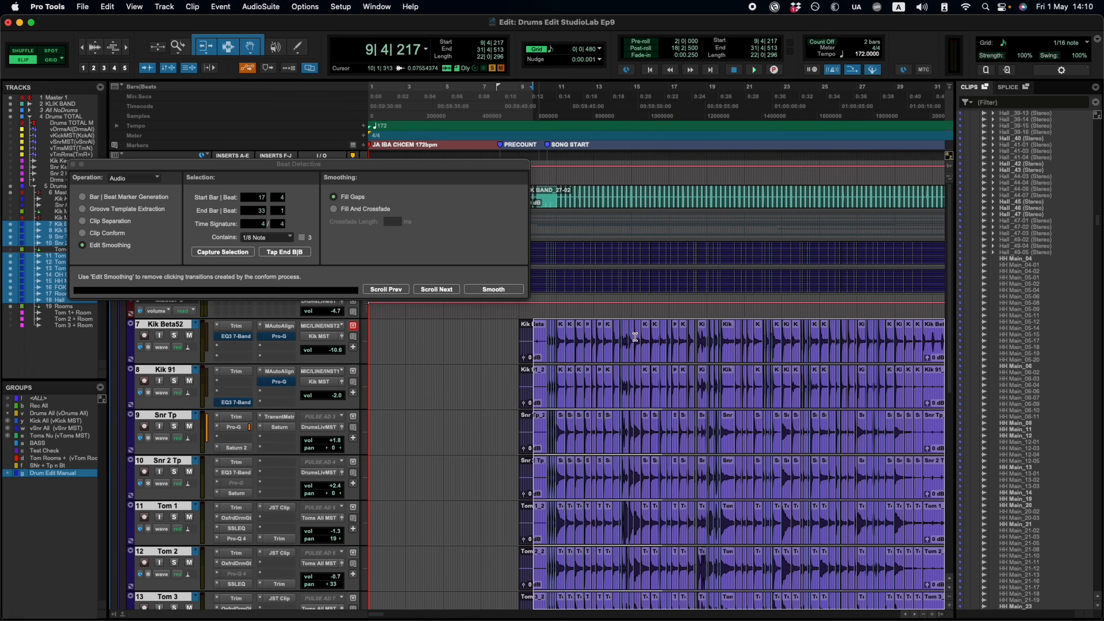
# Step: Inspect the crossfade ahead of the snare hit at 11|3|000 and the fades across the edited section
pyautogui.scroll(10, 721, 347)
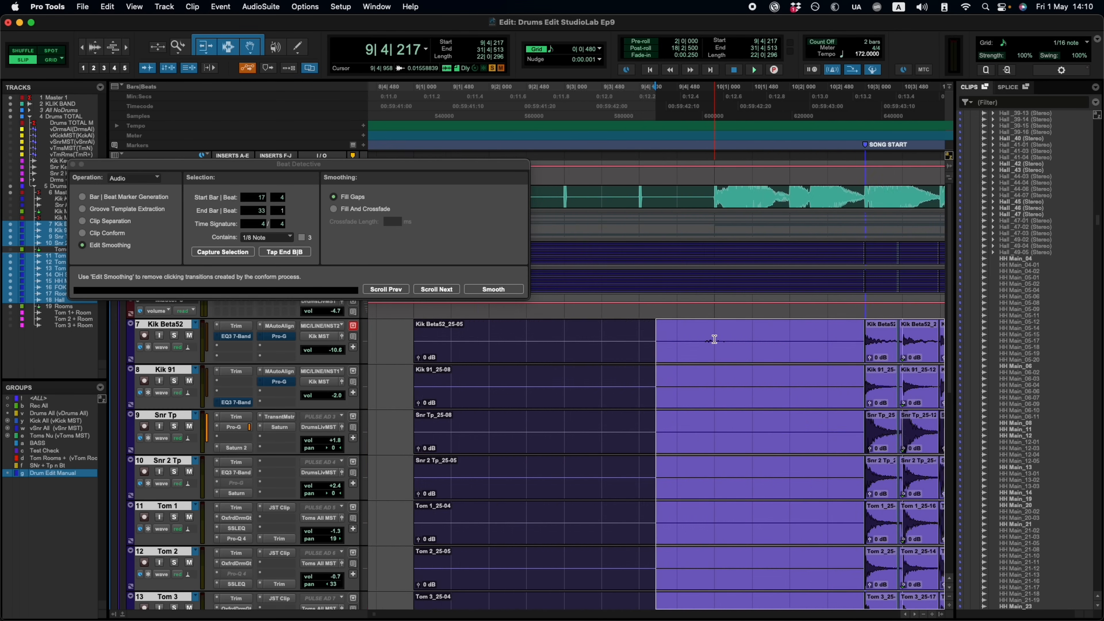
pyautogui.scroll(5, 722, 333)
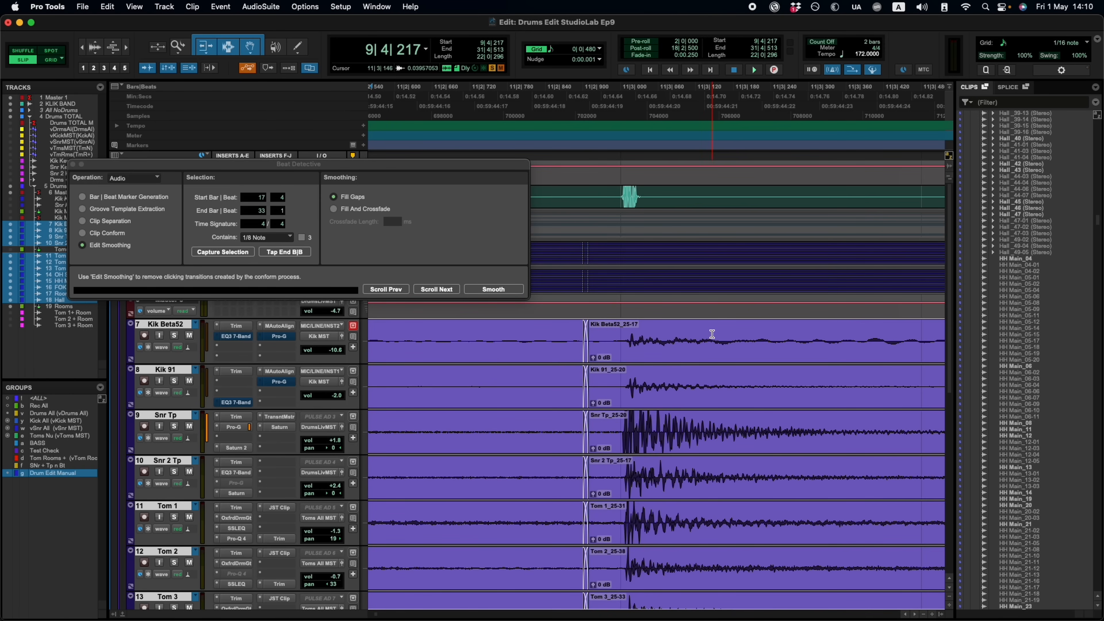
pyautogui.scroll(3, 711, 334)
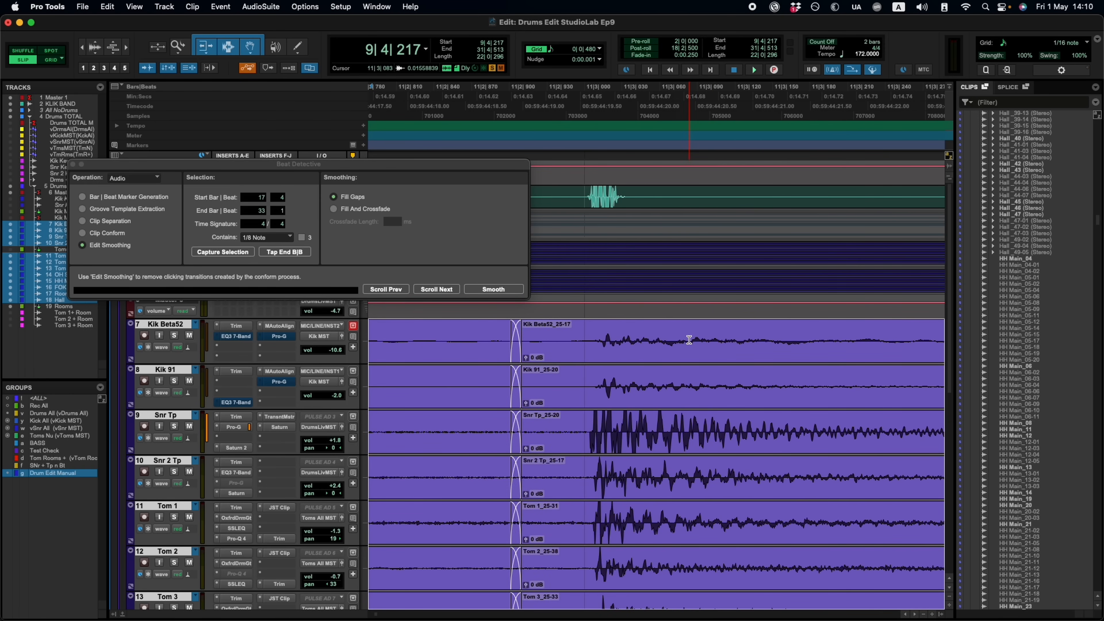
pyautogui.scroll(-20, 709, 369)
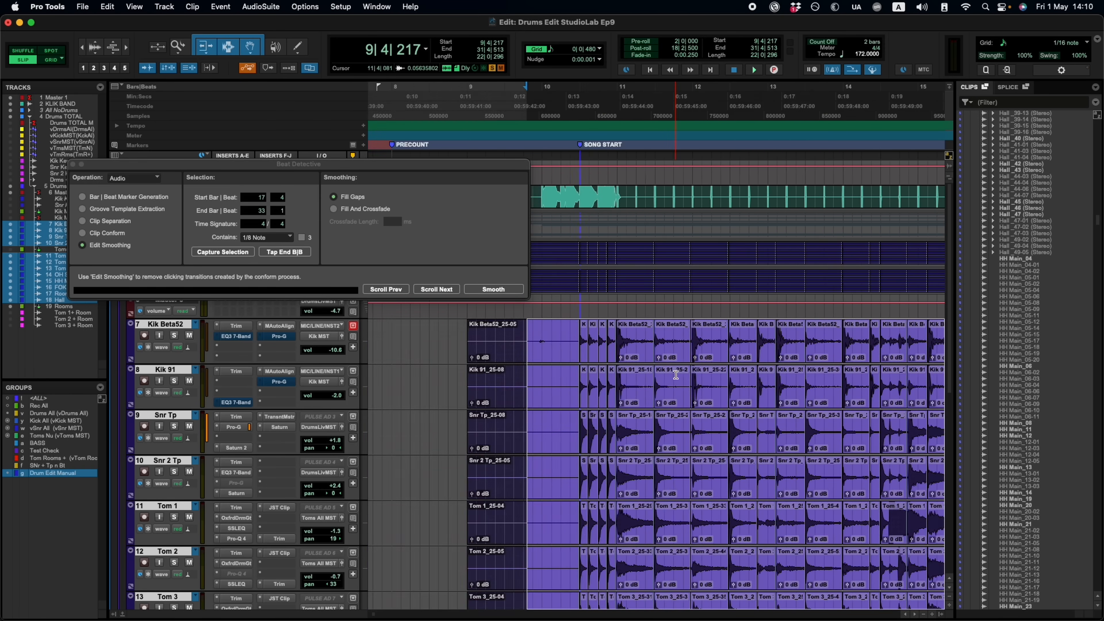
pyautogui.scroll(-2, 659, 338)
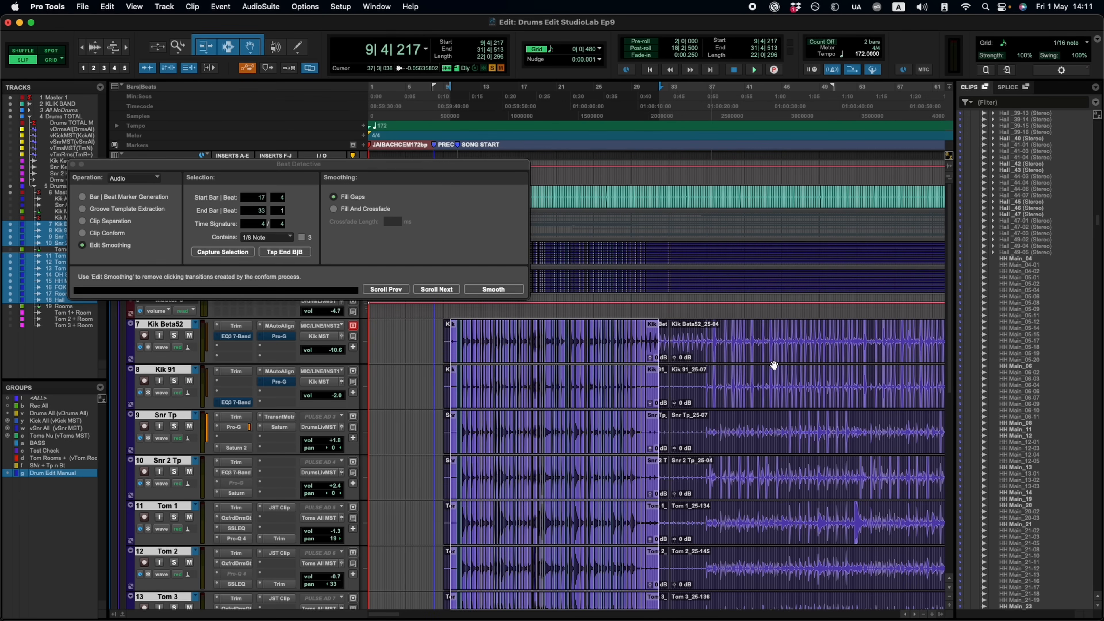
# Step: Undo the stray crossfade at the end of the edited section and reselect all edited drum clips from 9|1|000 through 33|1|059
pyautogui.click(666, 355)
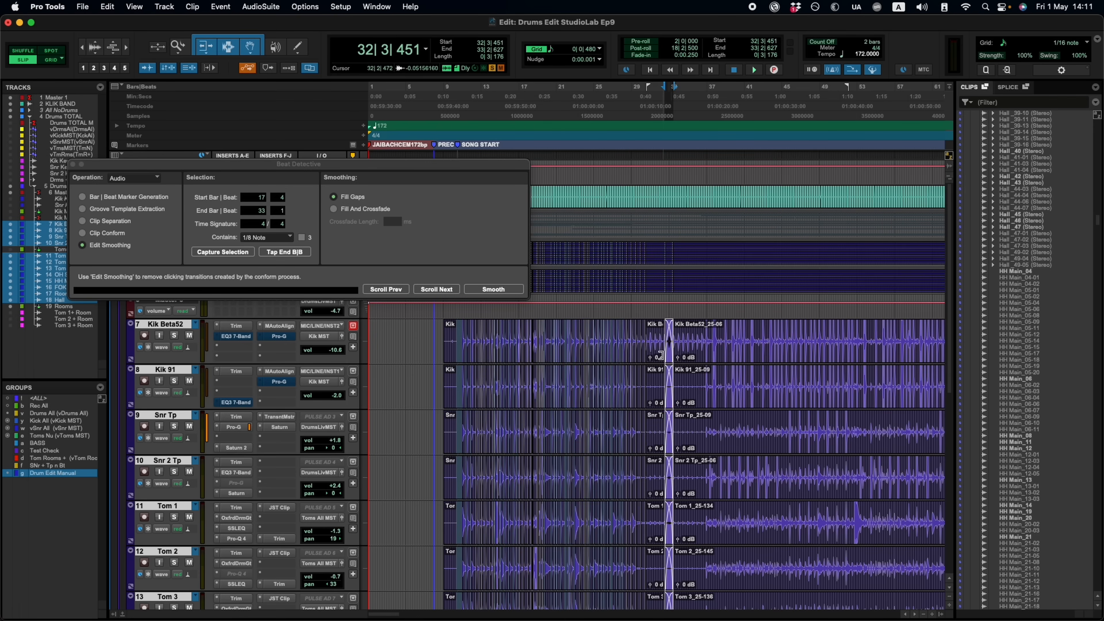
pyautogui.press('super+z')
pyautogui.click(662, 335)
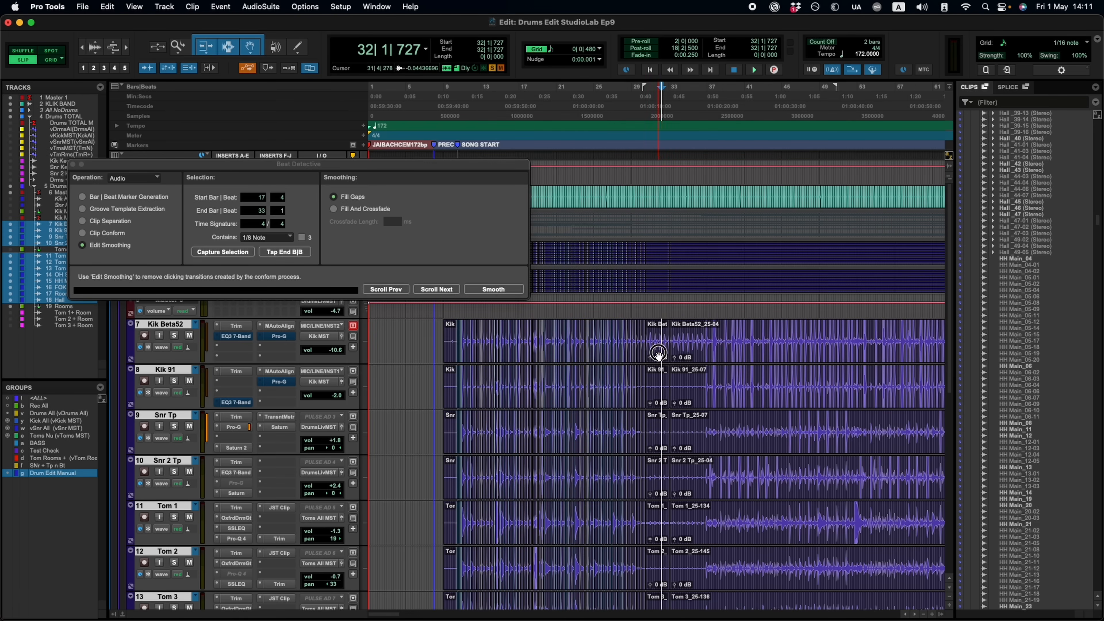
pyautogui.click(658, 354)
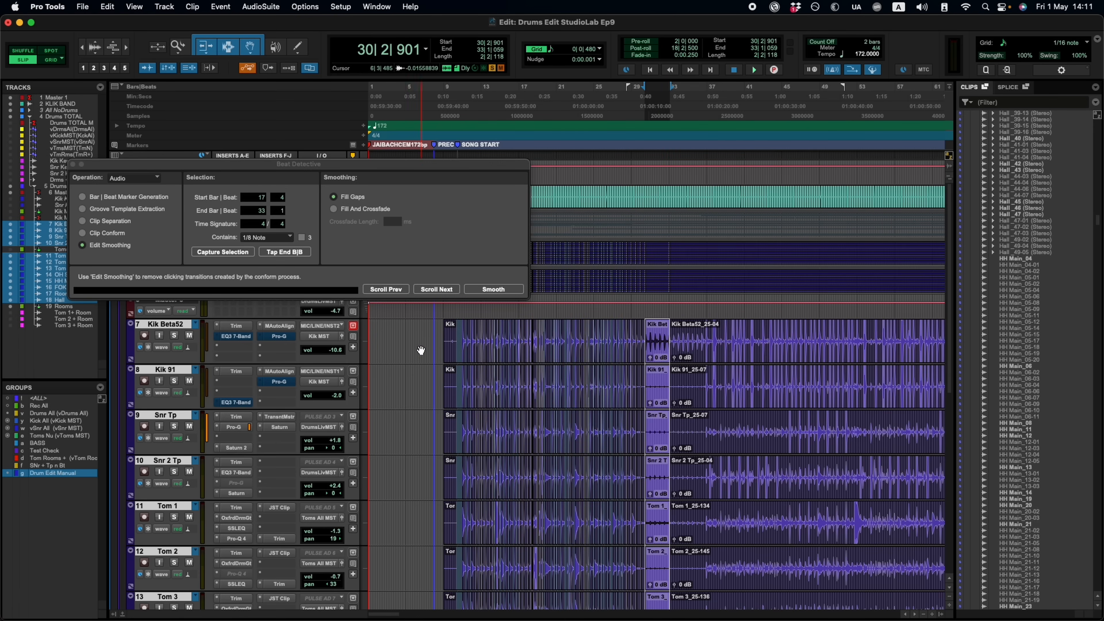
pyautogui.click(450, 360)
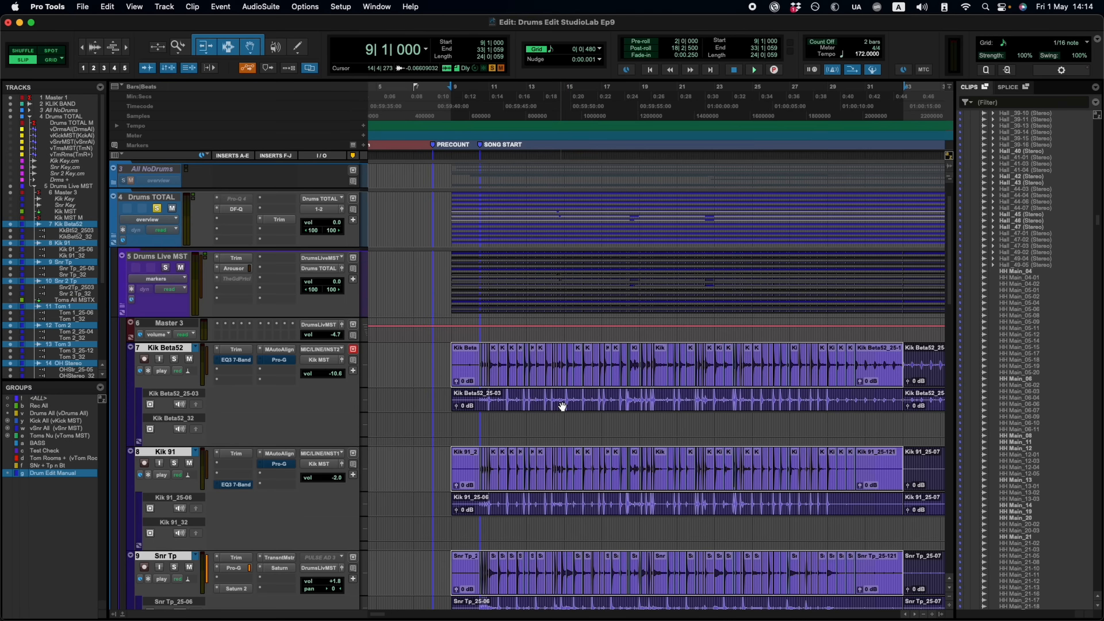
# Step: Select the unedited drum clips in the Kik Beta52_25-03 playlist lane and its grouped lanes, from 9|1|000 to 33|1|000, and audition them
pyautogui.click(562, 402)
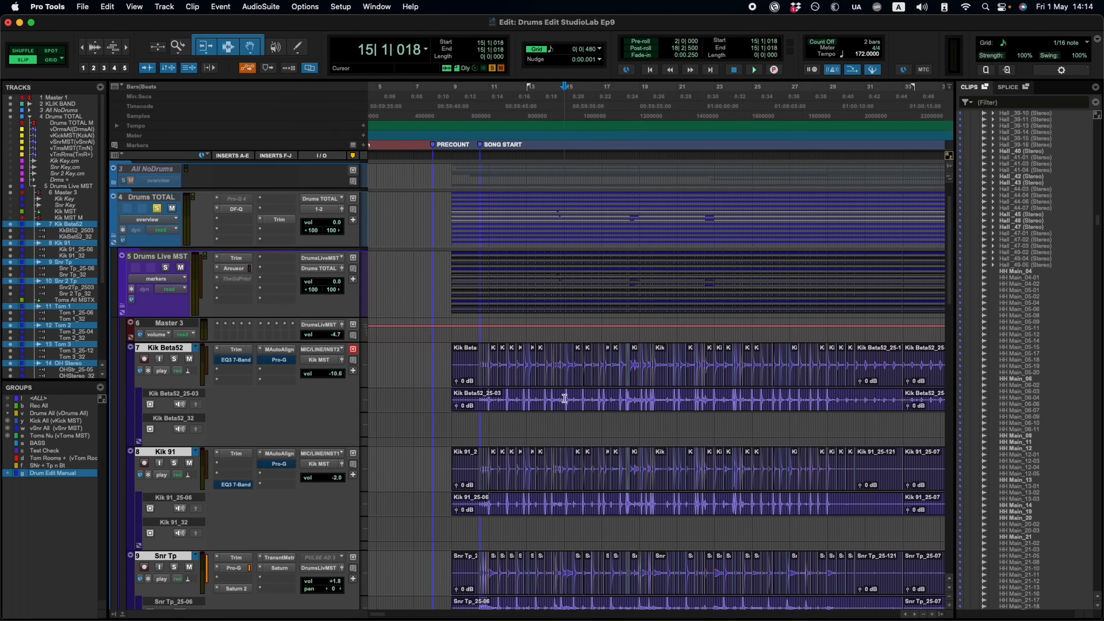
pyautogui.click(563, 407)
pyautogui.press('space')
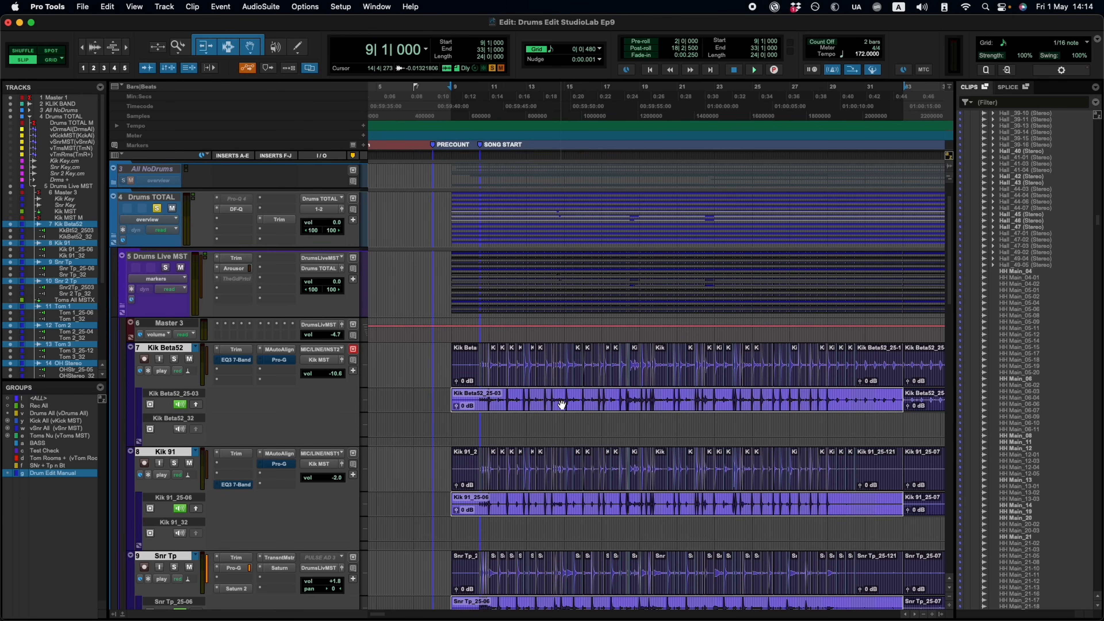